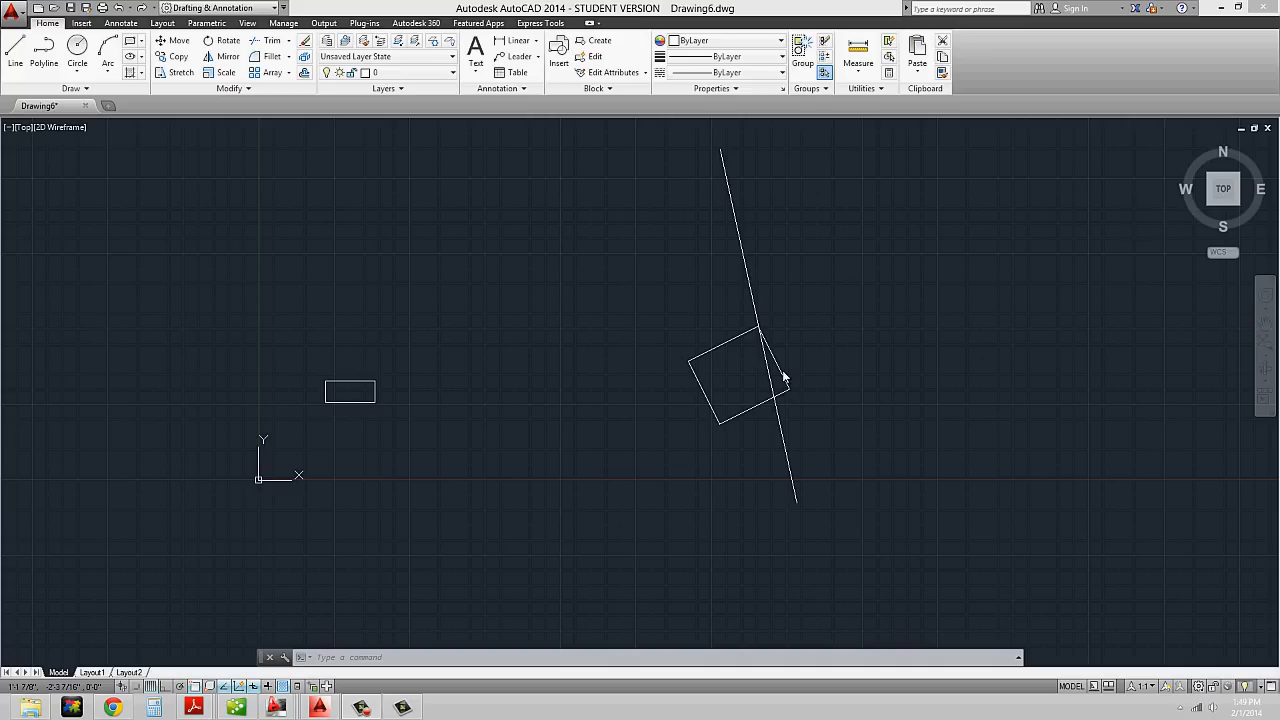
# - Erase both existing rectangles and the slanted line from the drawing
pyautogui.click(833, 335)
pyautogui.click(332, 415)
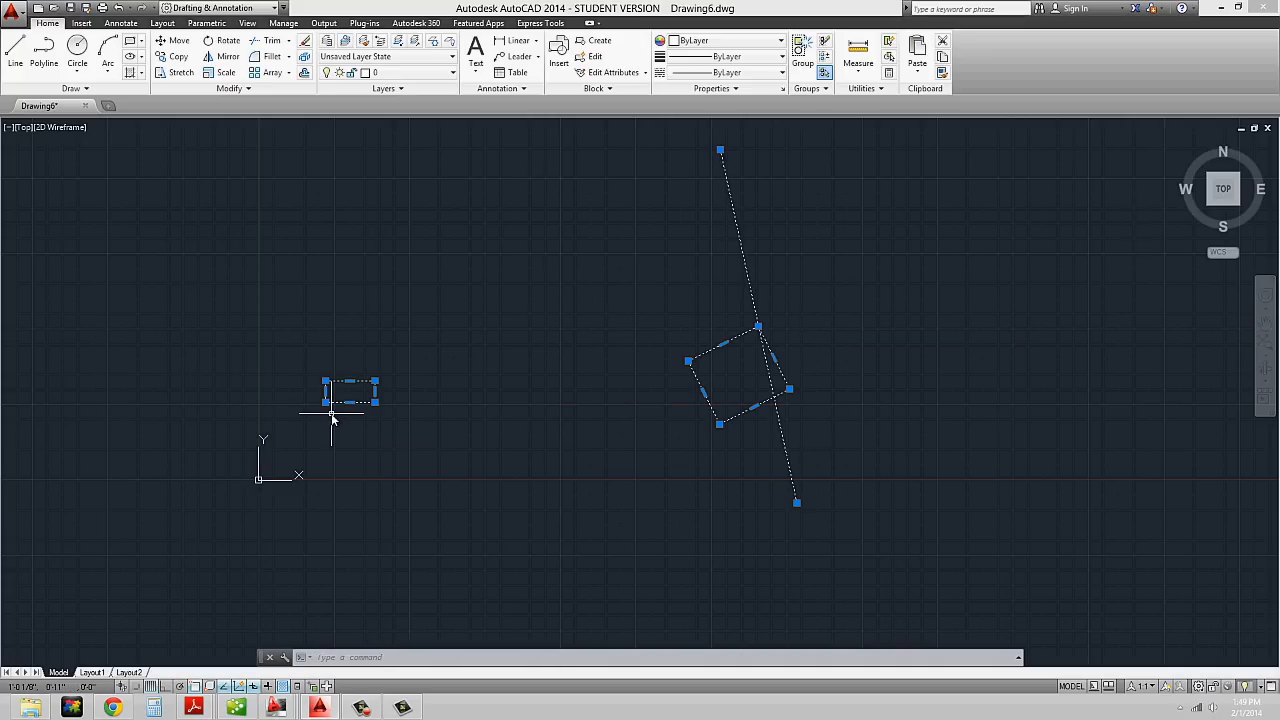
pyautogui.write('e')
pyautogui.press('space')
pyautogui.scroll(-1, 392, 379)
pyautogui.moveTo(392, 379)
pyautogui.mouseDown(button='middle')
pyautogui.moveTo(377, 409)
pyautogui.moveTo(151, 363)
pyautogui.moveTo(144, 345)
pyautogui.mouseUp(button='middle')
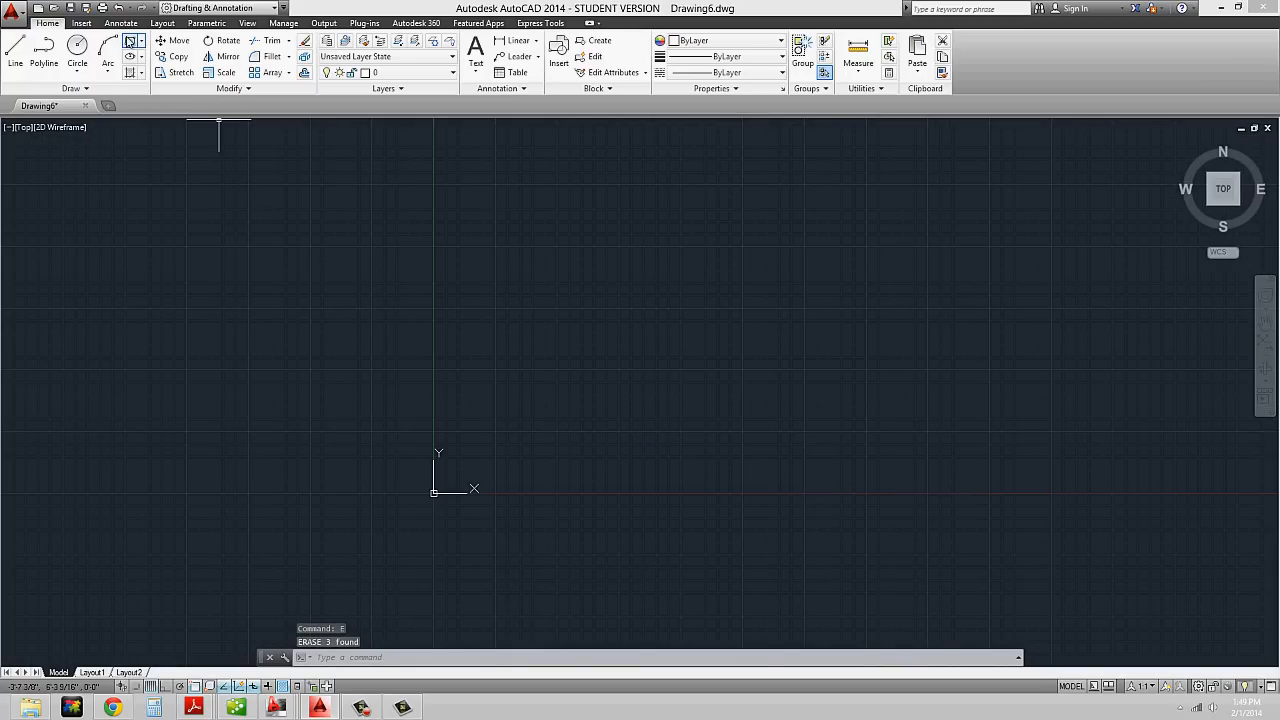
# - Draw a 10' by 10' square above the origin and zoom to its extents
pyautogui.click(130, 40)
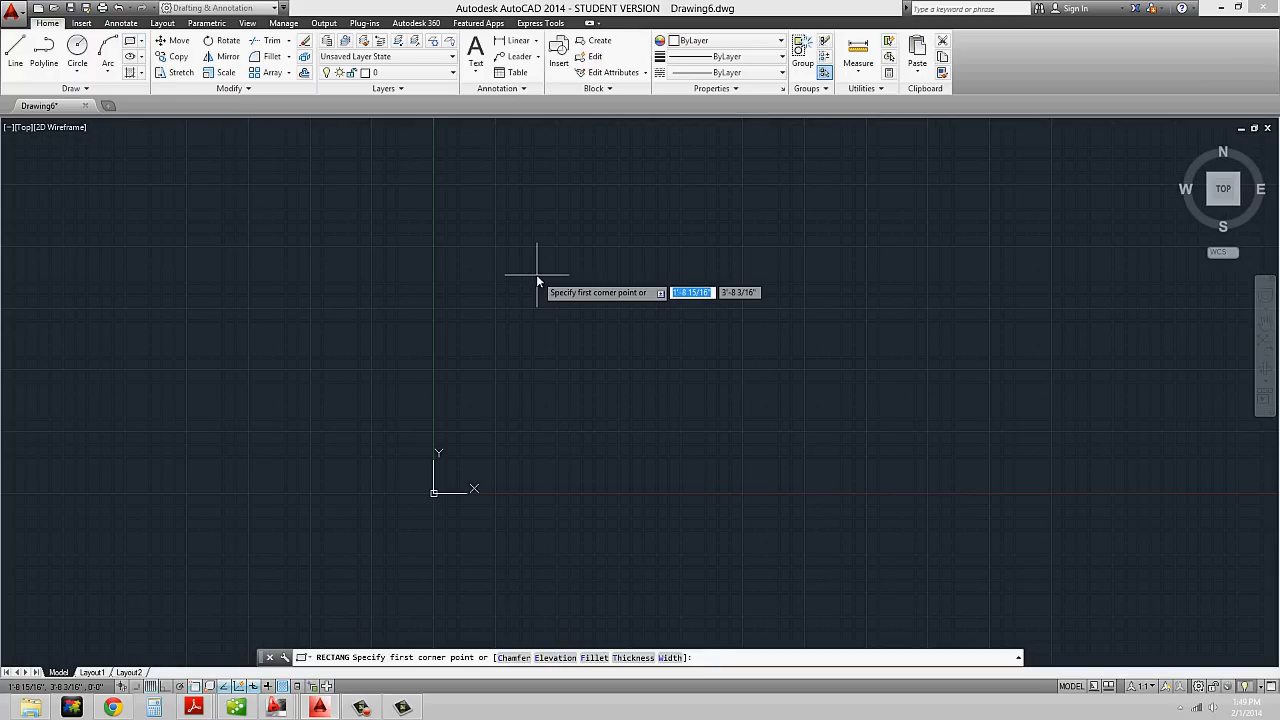
pyautogui.click(536, 274)
pyautogui.write("10'")
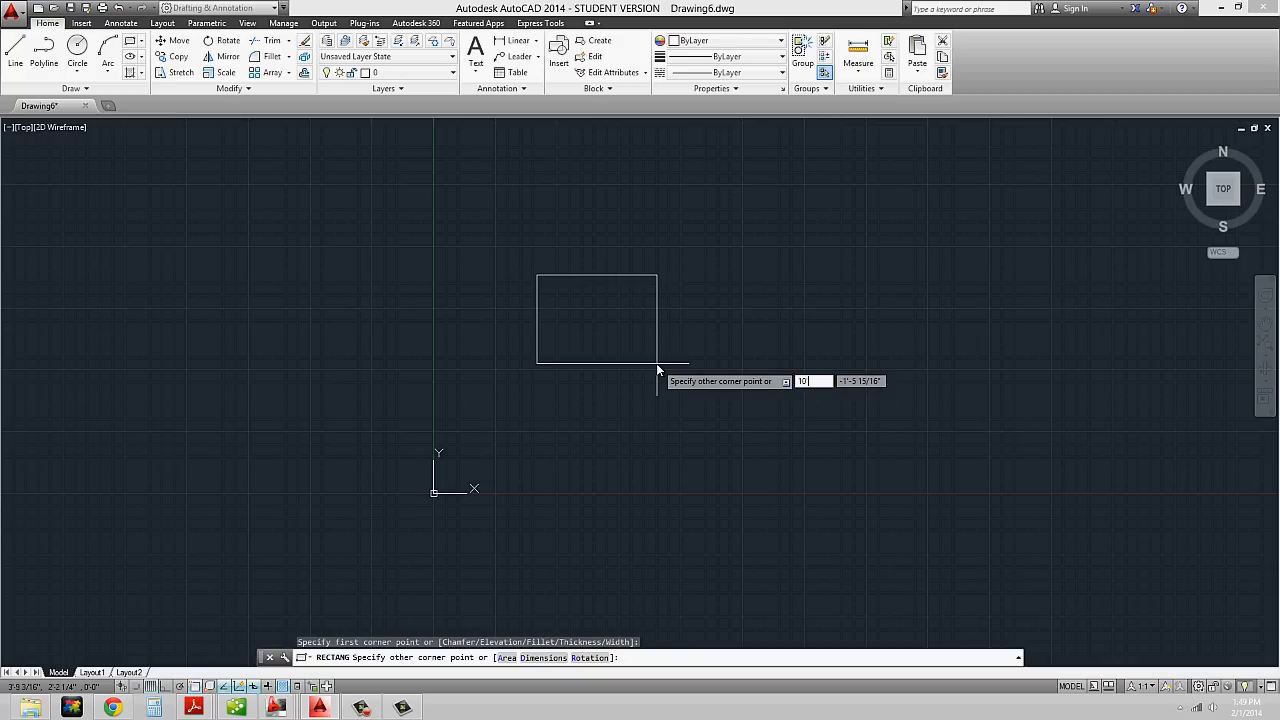
pyautogui.press('Tab')
pyautogui.write("10'")
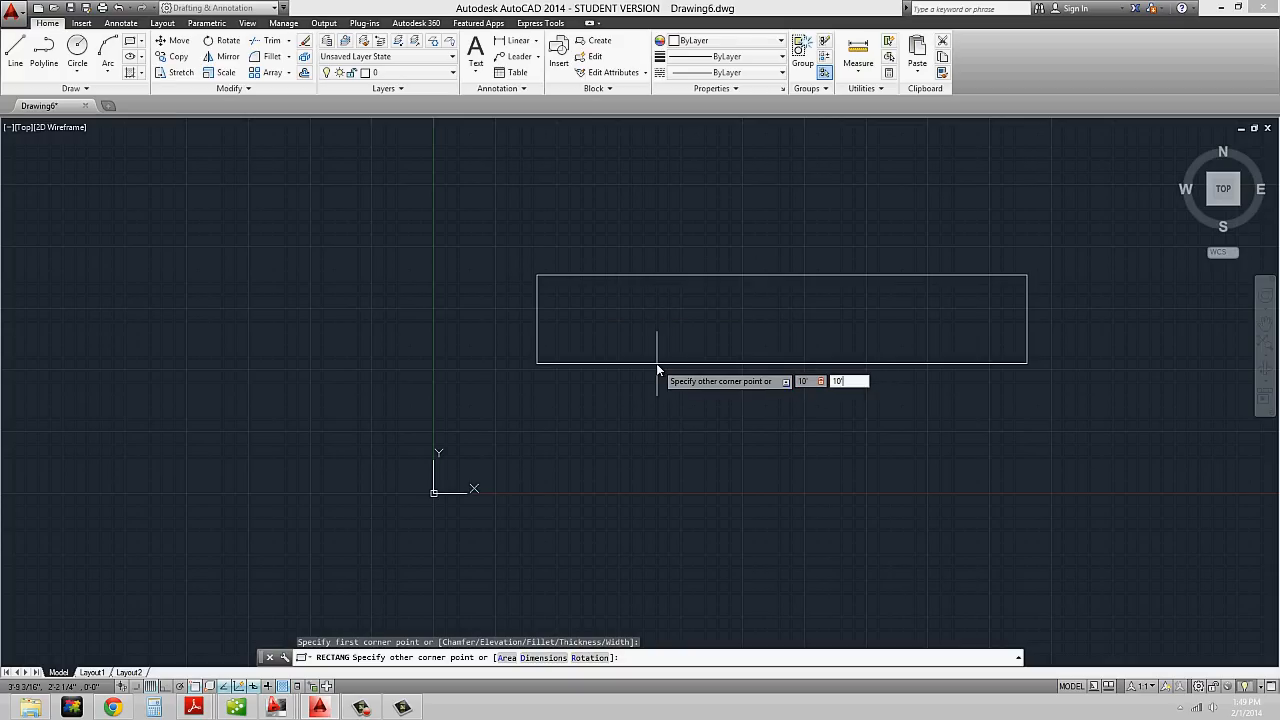
pyautogui.press('Return')
pyautogui.moveTo(656, 363)
pyautogui.mouseDown(button='middle')
pyautogui.moveTo(614, 446)
pyautogui.moveTo(551, 460)
pyautogui.mouseUp(button='middle')
pyautogui.middleClick(551, 460)
pyautogui.middleClick(551, 460)
pyautogui.write('e')
pyautogui.press('Return')
pyautogui.scroll(-2, 586, 363)
pyautogui.scroll(2, 586, 363)
# - Offset the square inward by 6 inches to form a double outline
pyautogui.write('o')
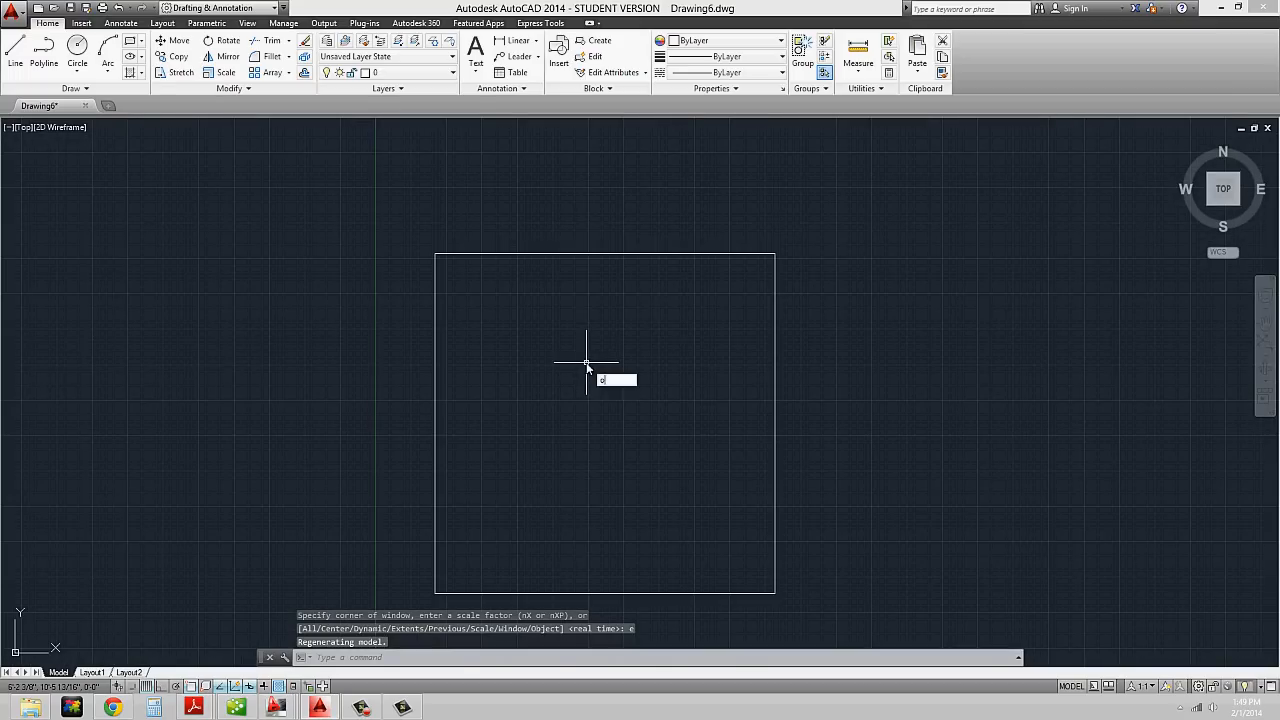
pyautogui.press('Return')
pyautogui.write('6')
pyautogui.press('Return')
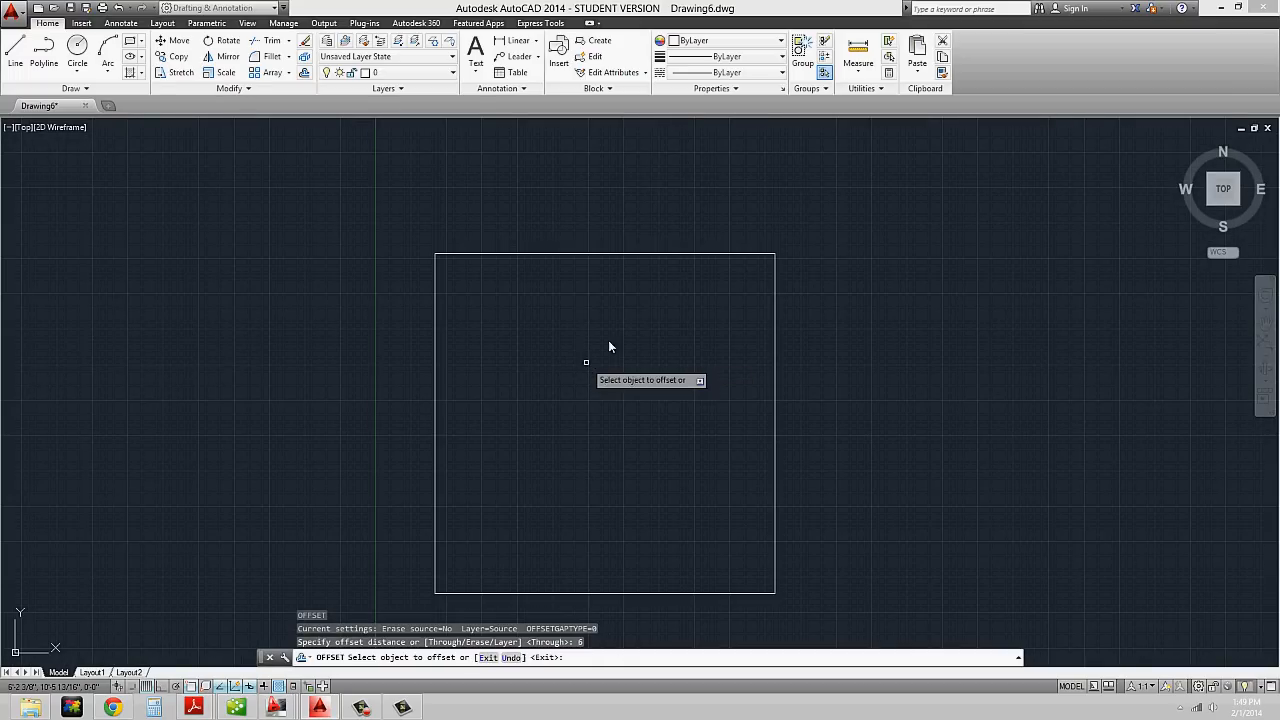
pyautogui.click(660, 254)
pyautogui.click(650, 290)
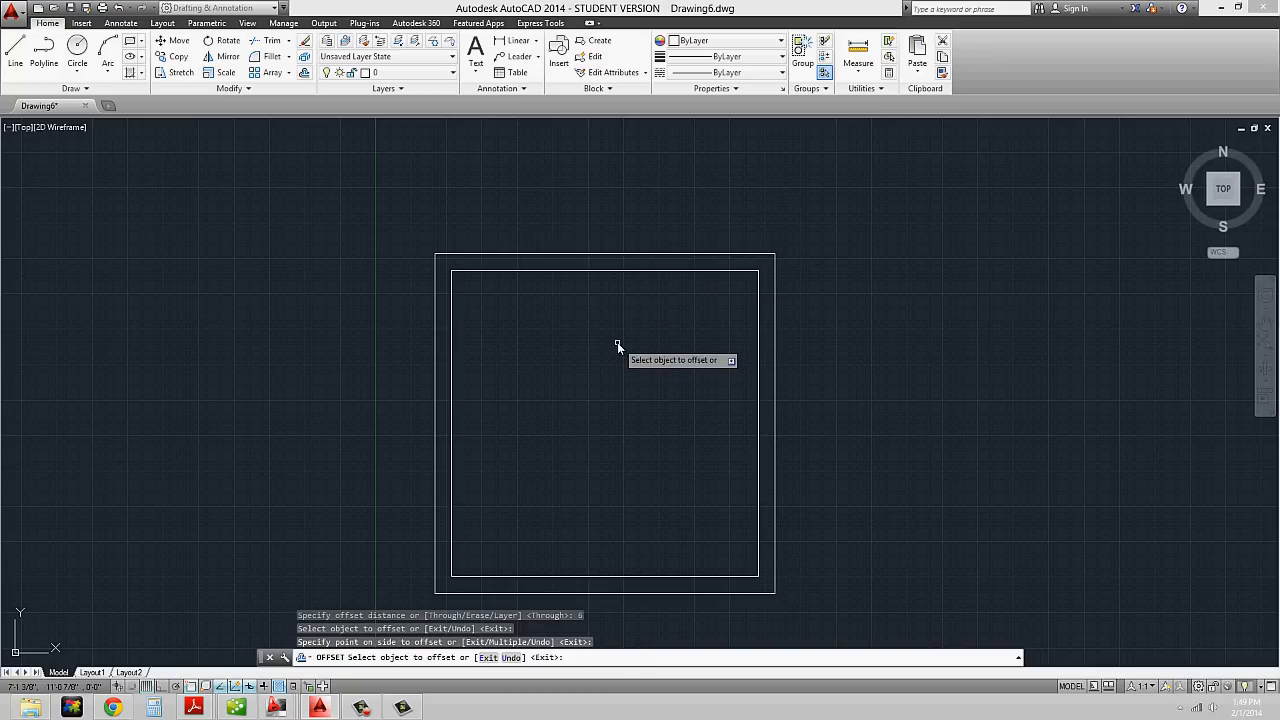
pyautogui.press('Escape')
# - Use Stretch with both squares fully enclosed in the crossing window, shifting them about 14' toward positive X
pyautogui.scroll(-2, 712, 395)
pyautogui.scroll(2, 659, 386)
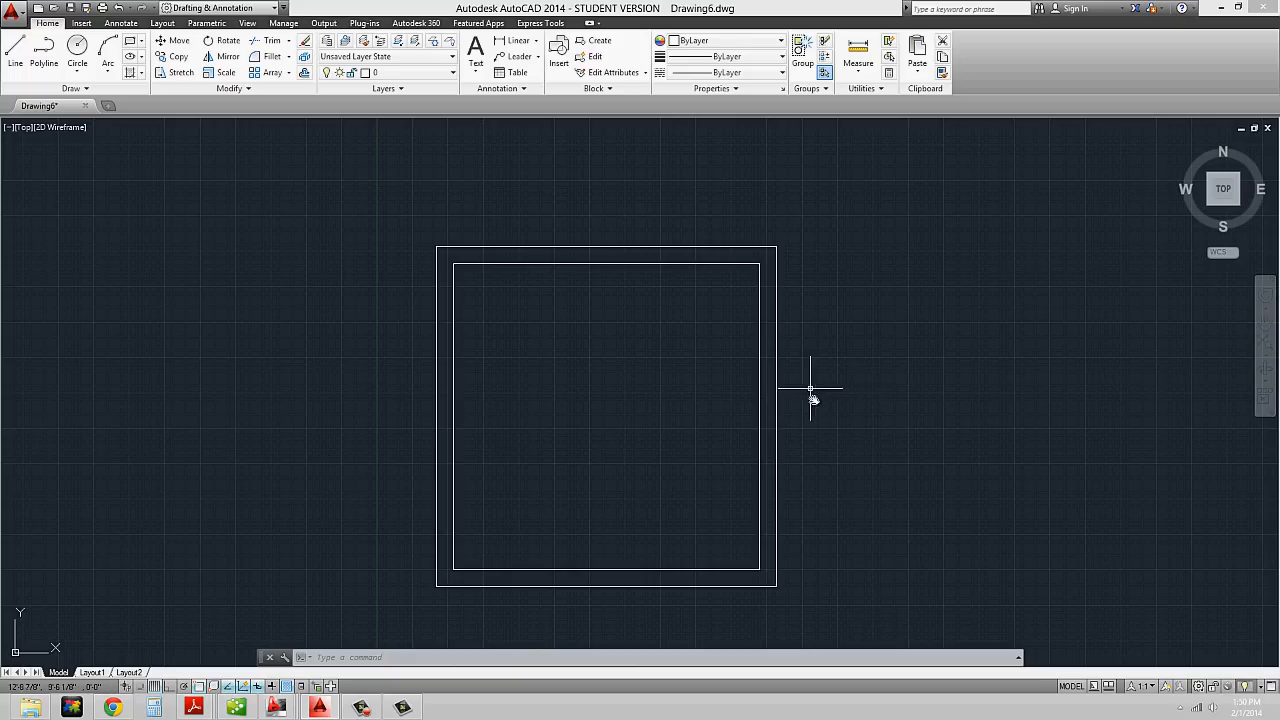
pyautogui.write('s')
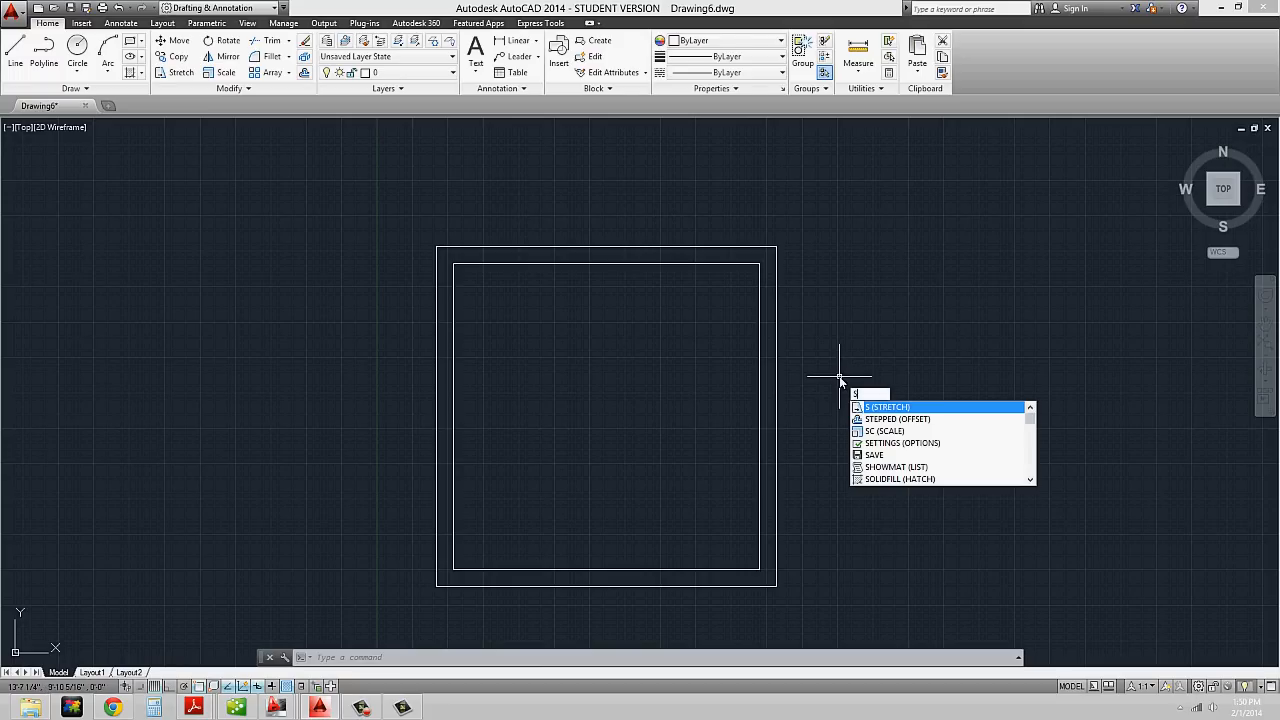
pyautogui.press('Return')
pyautogui.scroll(-2, 839, 376)
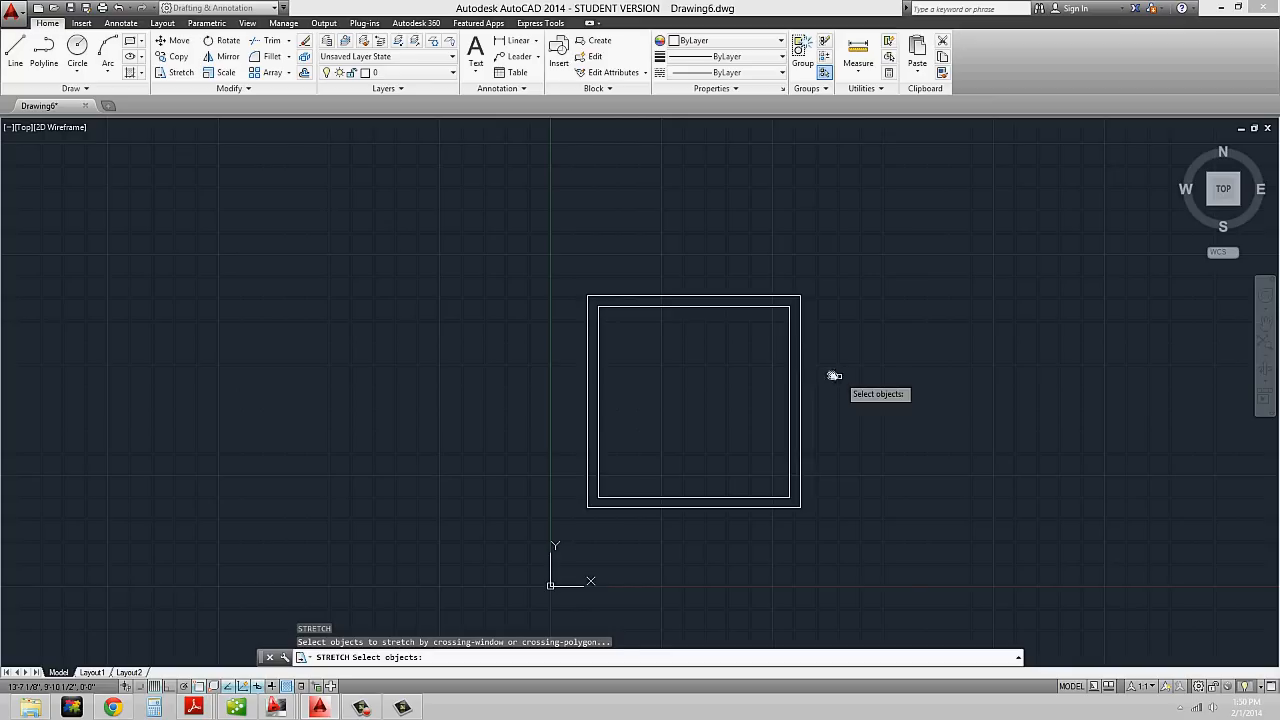
pyautogui.moveTo(831, 374); pyautogui.dragTo(750, 358, button='middle')
pyautogui.click(769, 236)
pyautogui.click(466, 520)
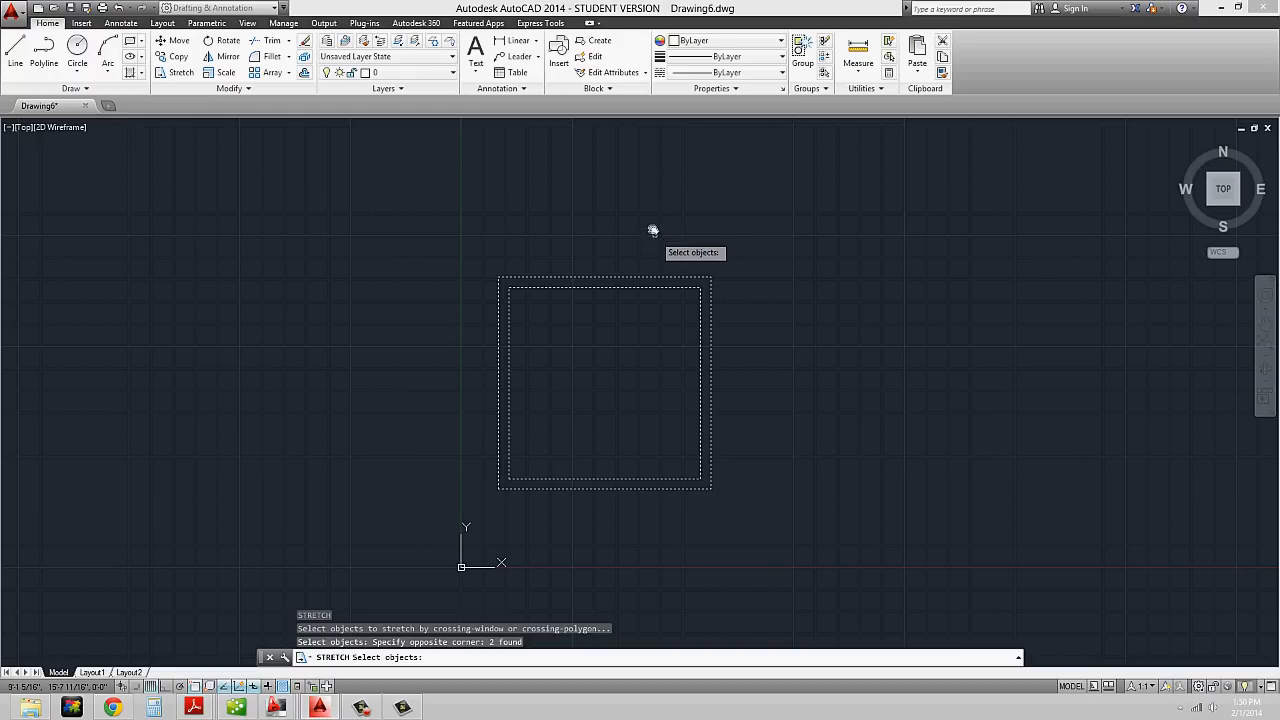
pyautogui.press('Return')
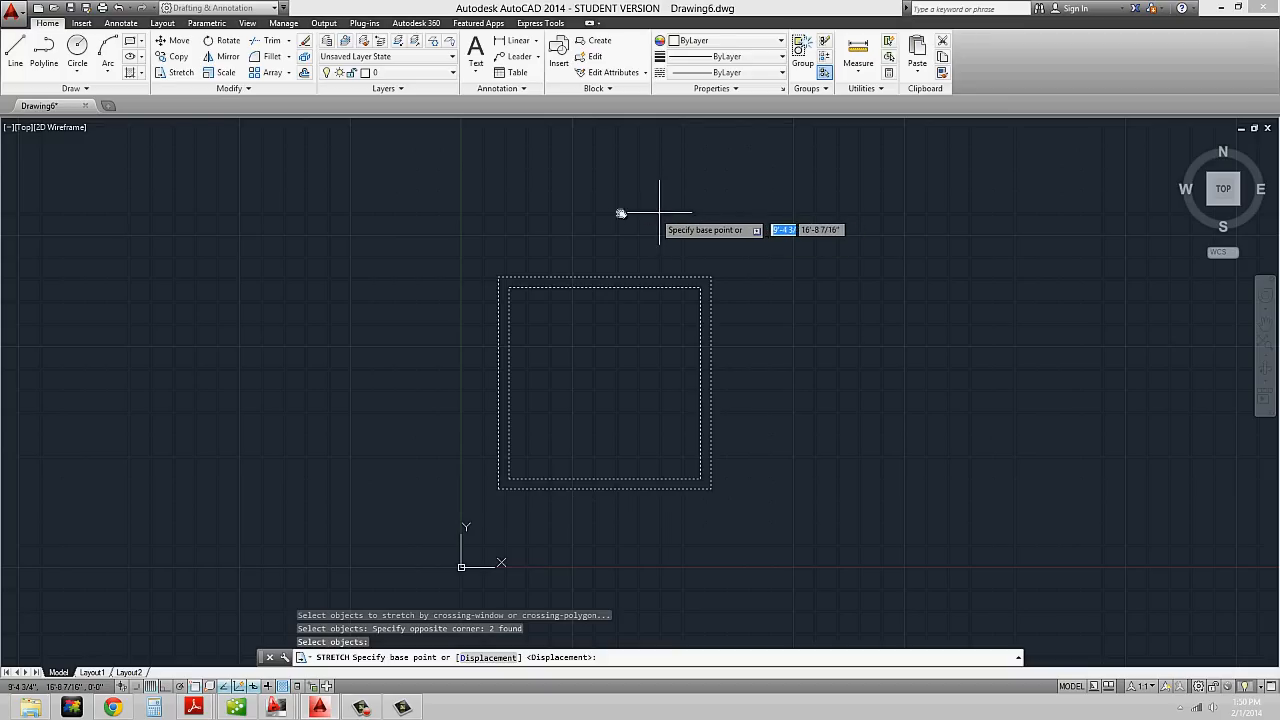
pyautogui.click(621, 211)
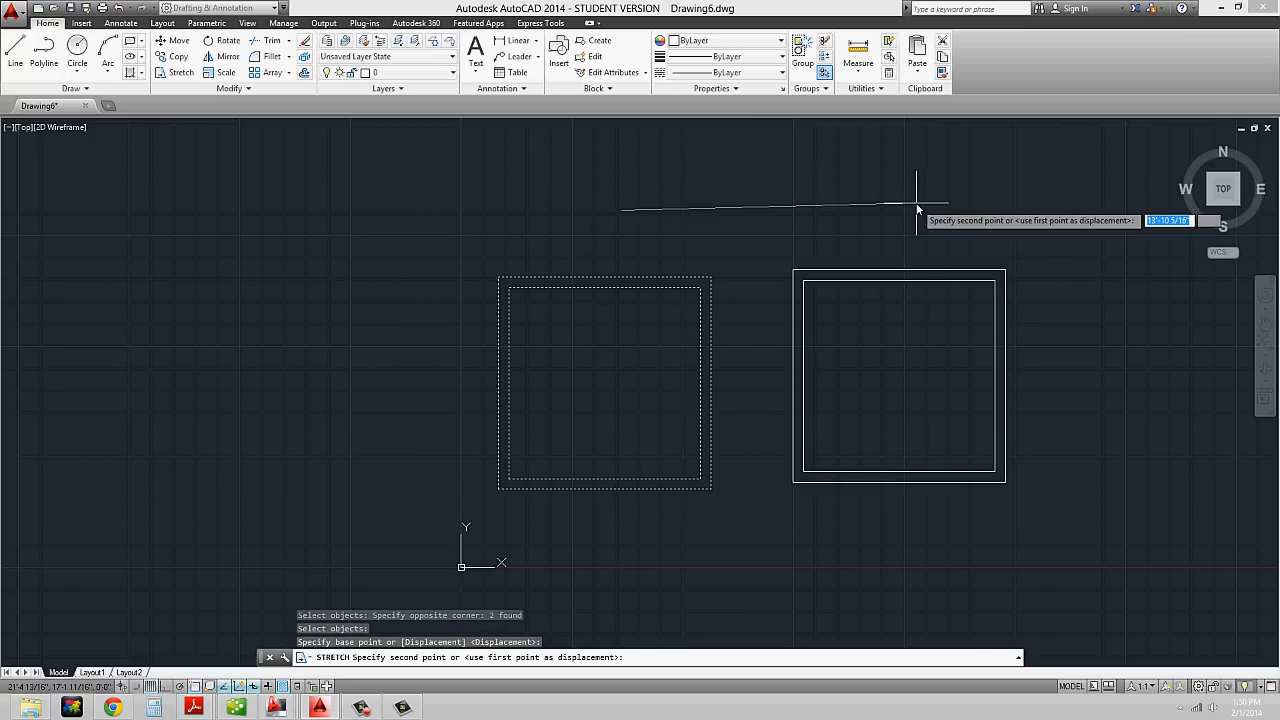
pyautogui.click(913, 209)
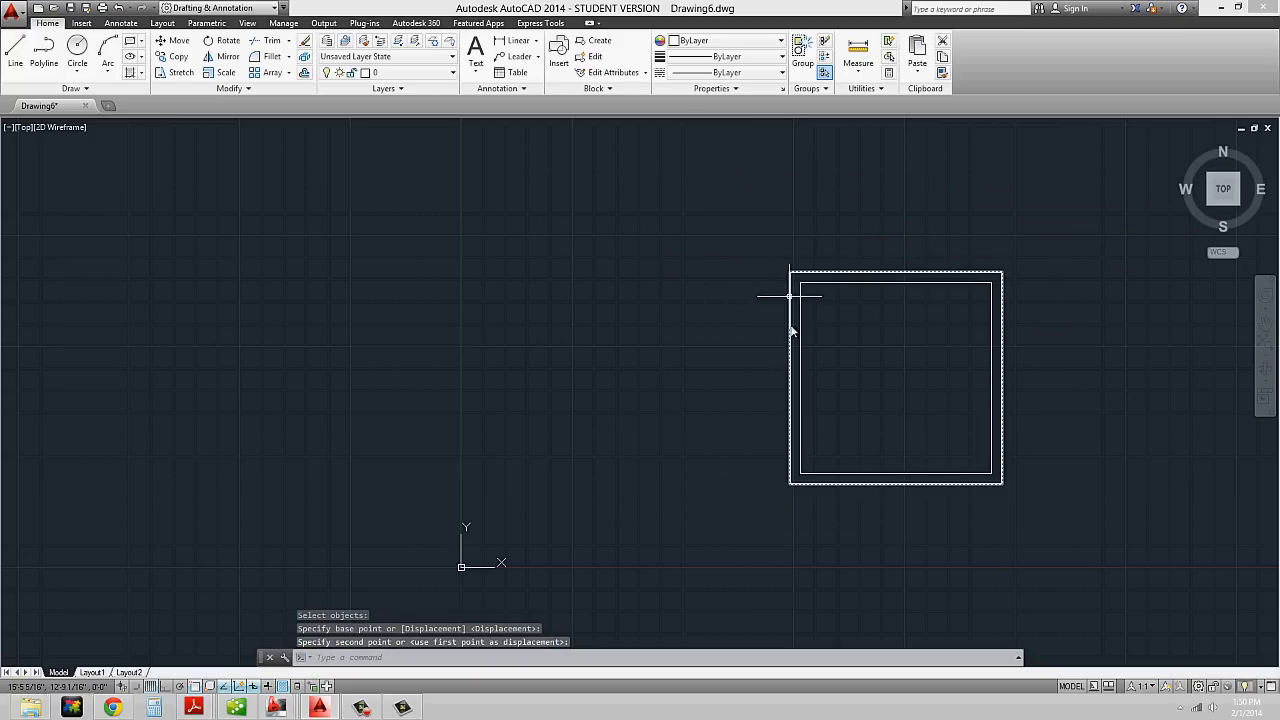
pyautogui.moveTo(857, 330)
pyautogui.mouseDown(button='middle')
pyautogui.moveTo(577, 329)
pyautogui.moveTo(566, 365)
pyautogui.mouseUp(button='middle')
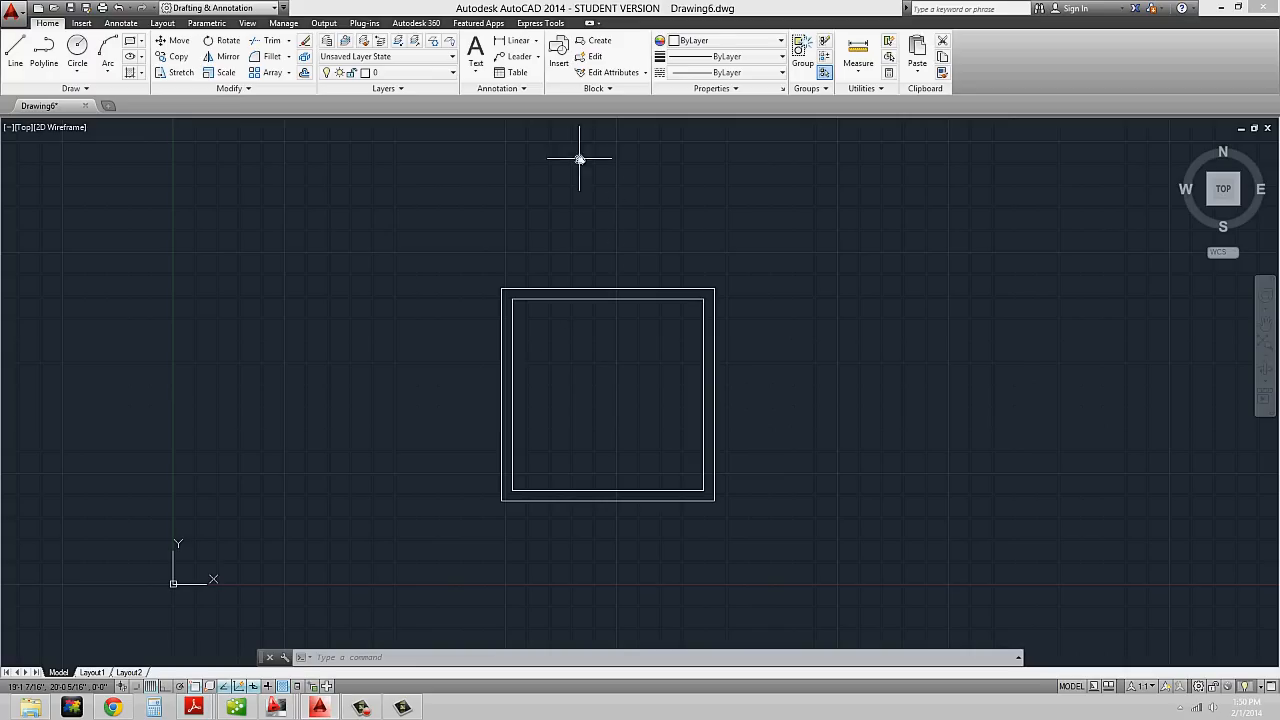
pyautogui.write('s')
pyautogui.press('Return')
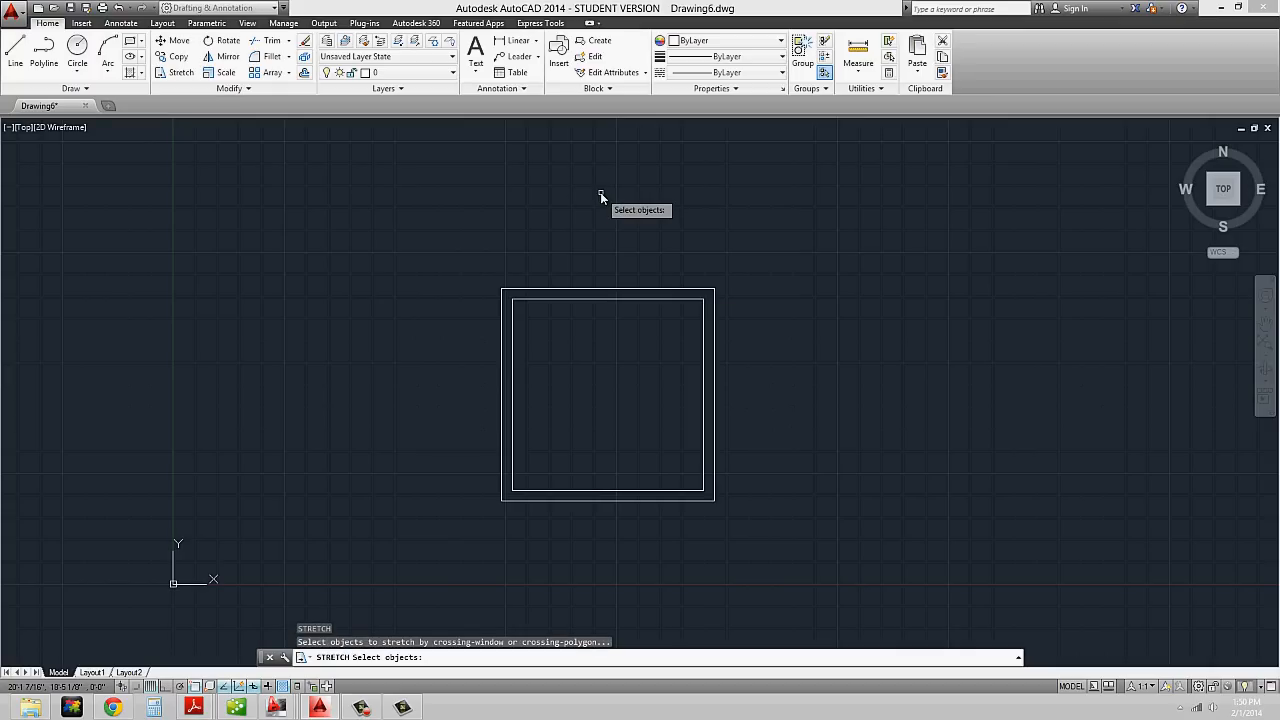
pyautogui.press('Escape')
# - Stretch the east side of both squares outward by 1' with Ortho on, using the outer square's northeast corner as base point
pyautogui.press('Return')
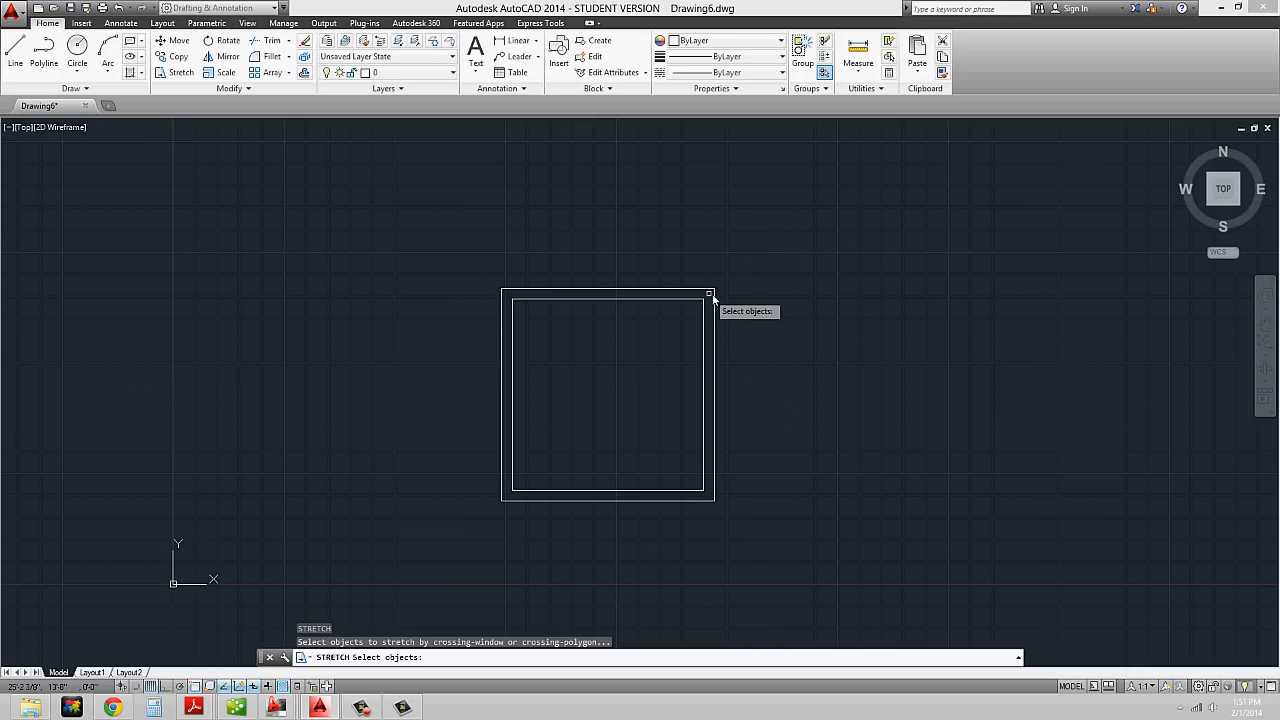
pyautogui.click(775, 246)
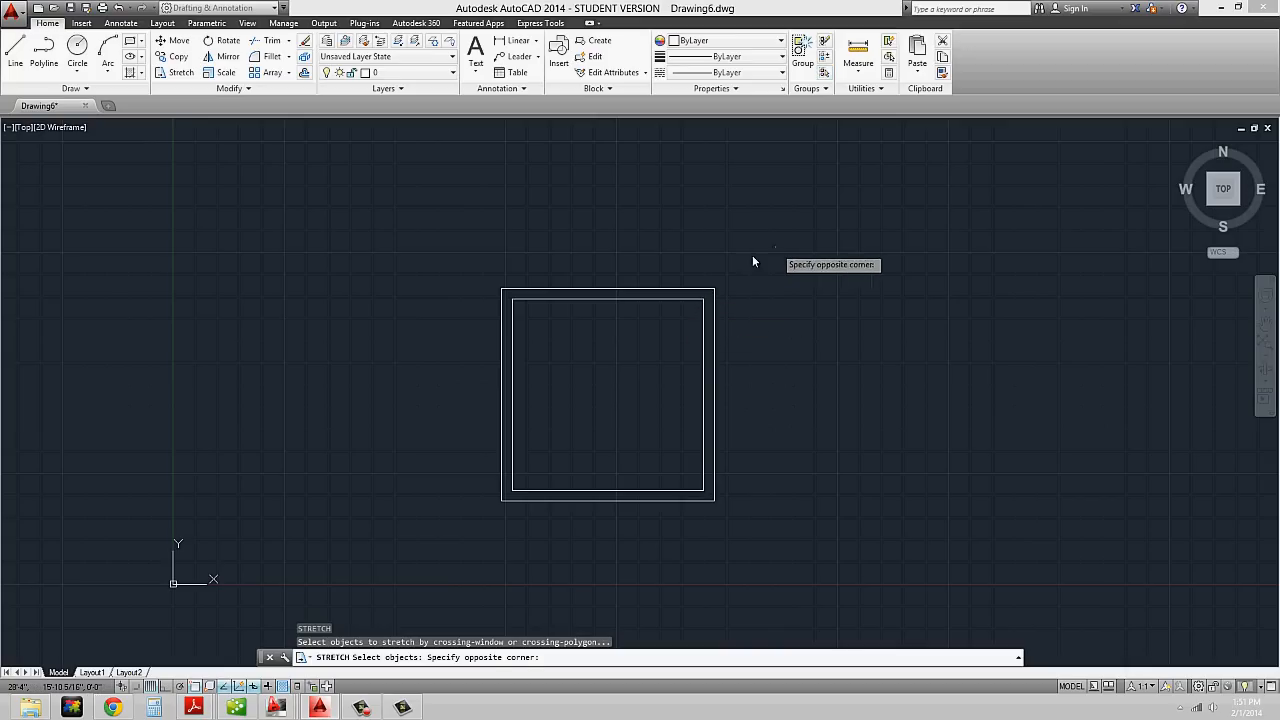
pyautogui.click(669, 553)
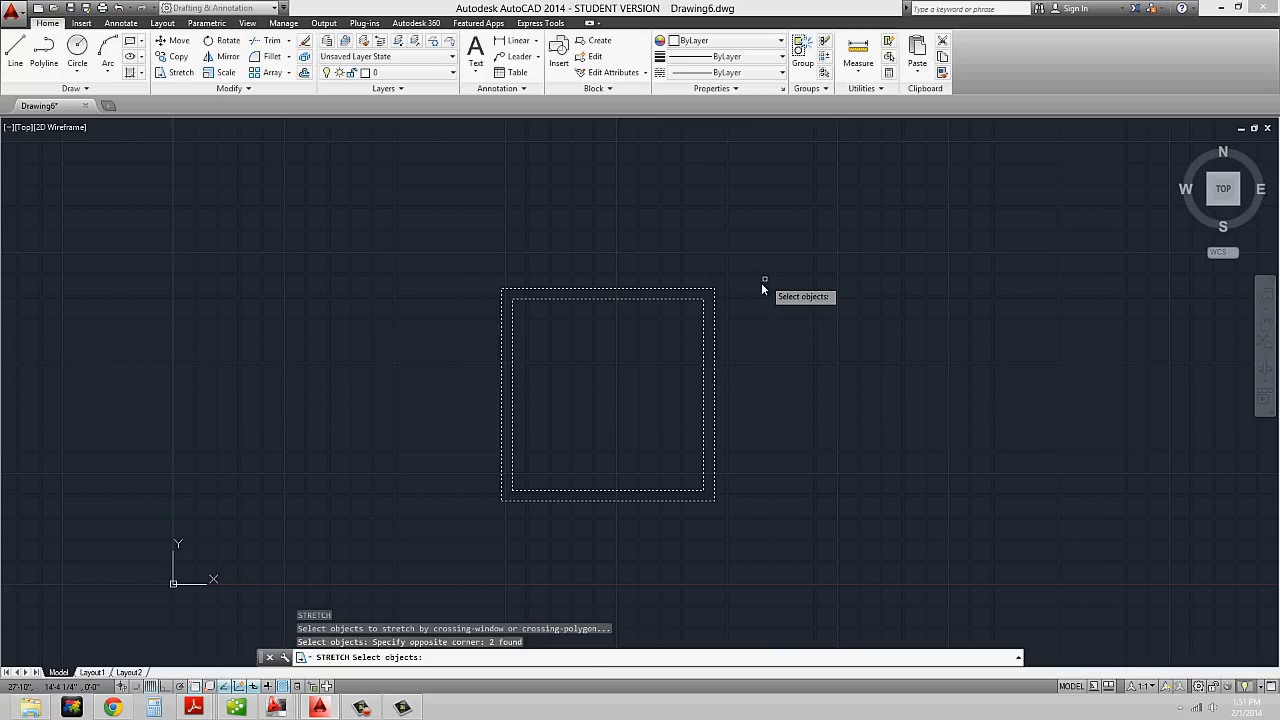
pyautogui.press('Return')
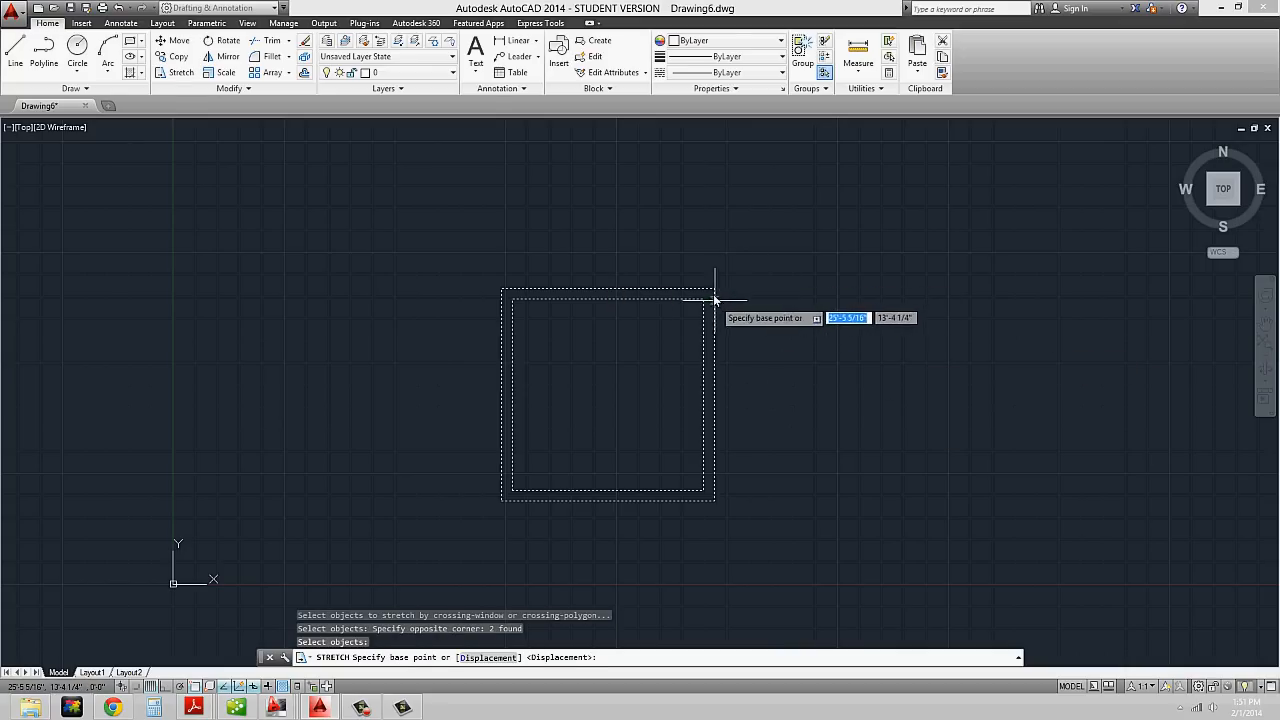
pyautogui.scroll(2, 705, 290)
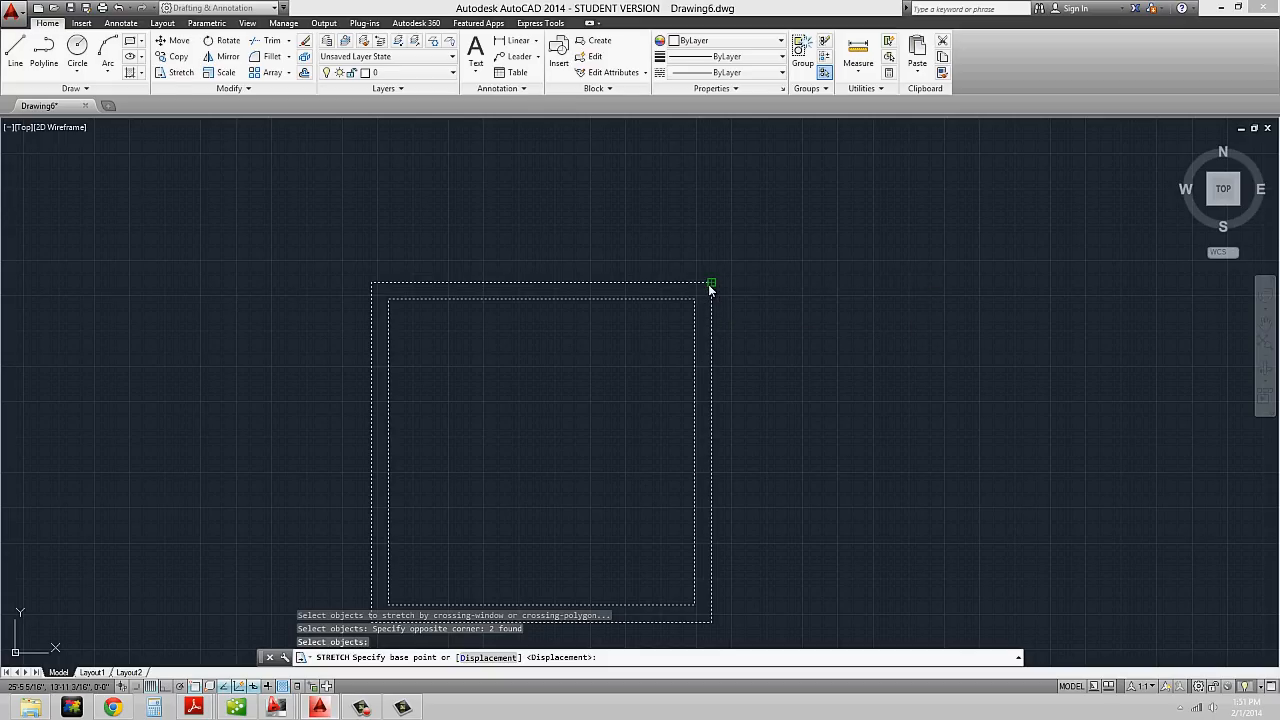
pyautogui.click(711, 283)
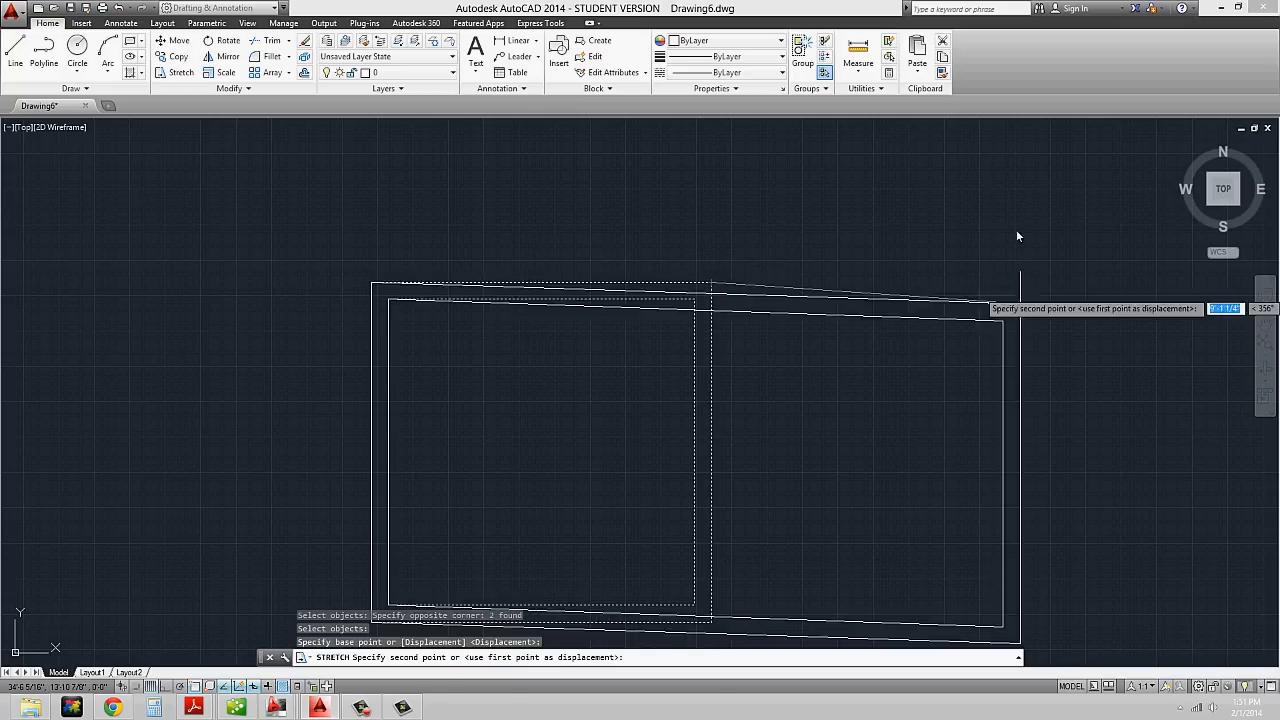
pyautogui.press('F8')
pyautogui.scroll(-2, 1000, 243)
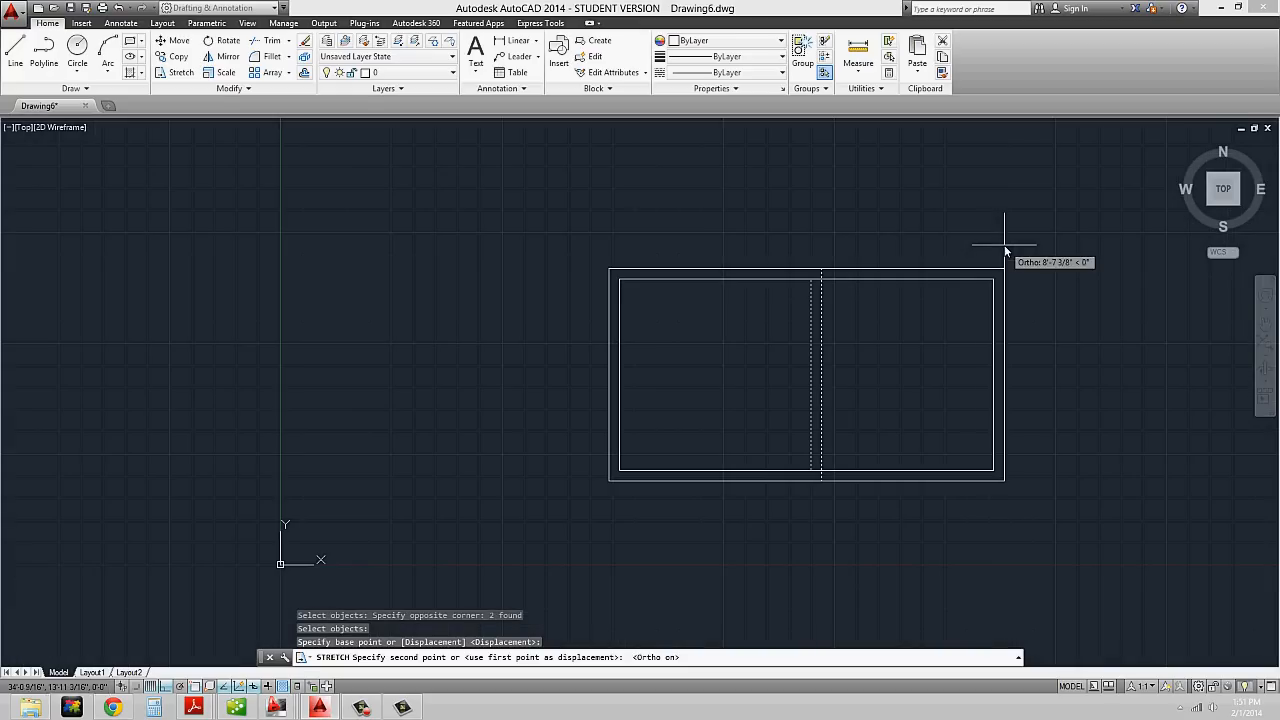
pyautogui.write('1')
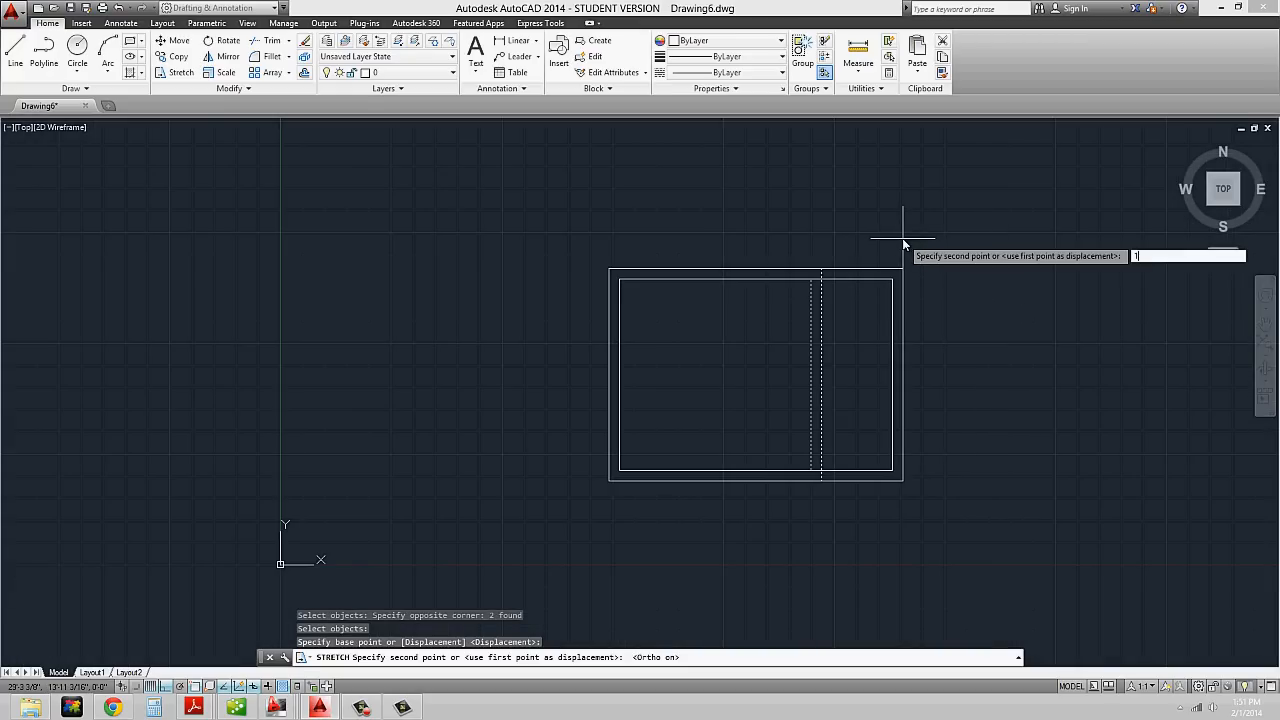
pyautogui.press('Return')
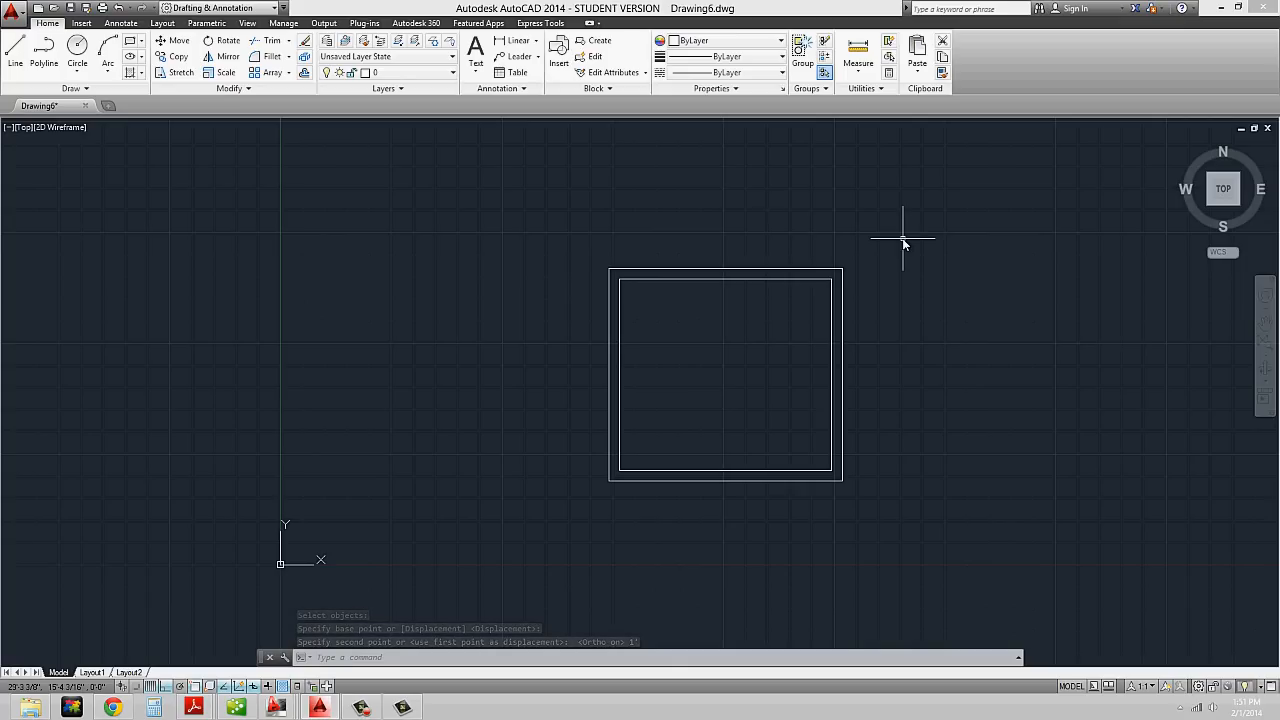
# - Draw a small rectangle about 1'-5" by 1'-6" inside the double outline, near its east side
pyautogui.scroll(2, 822, 388)
pyautogui.moveTo(822, 388); pyautogui.dragTo(751, 411, button='middle')
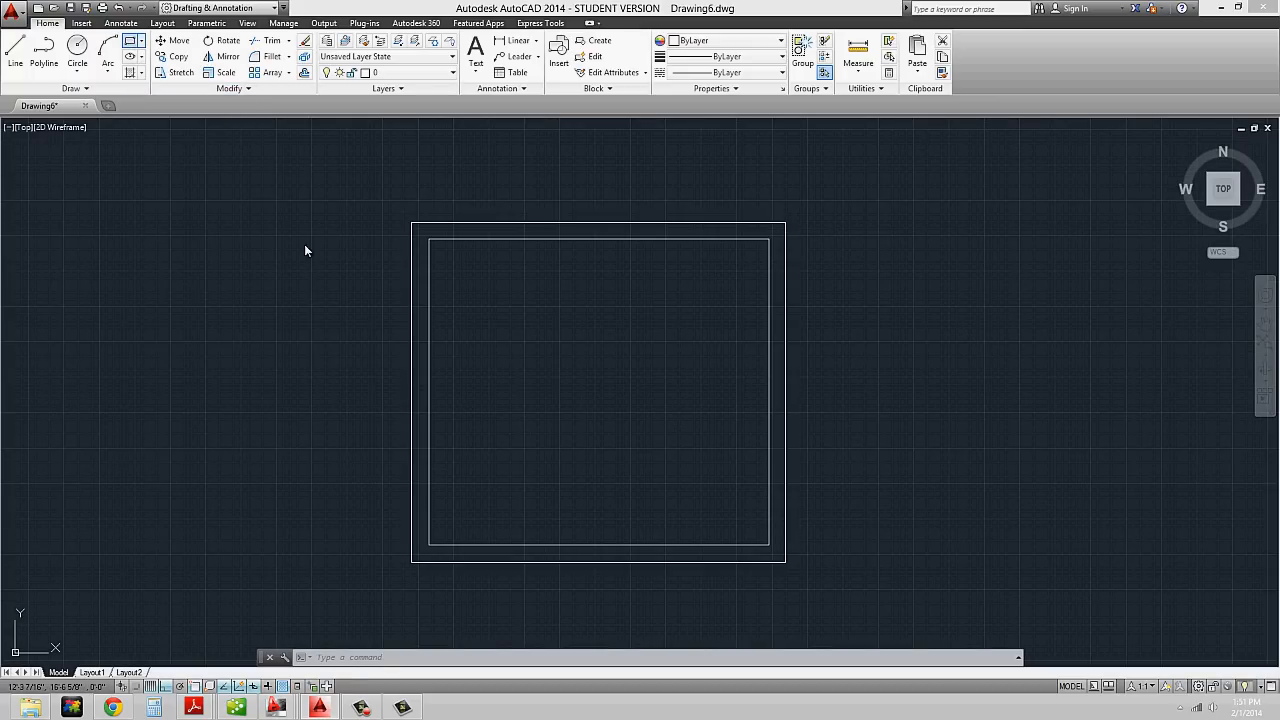
pyautogui.click(737, 367)
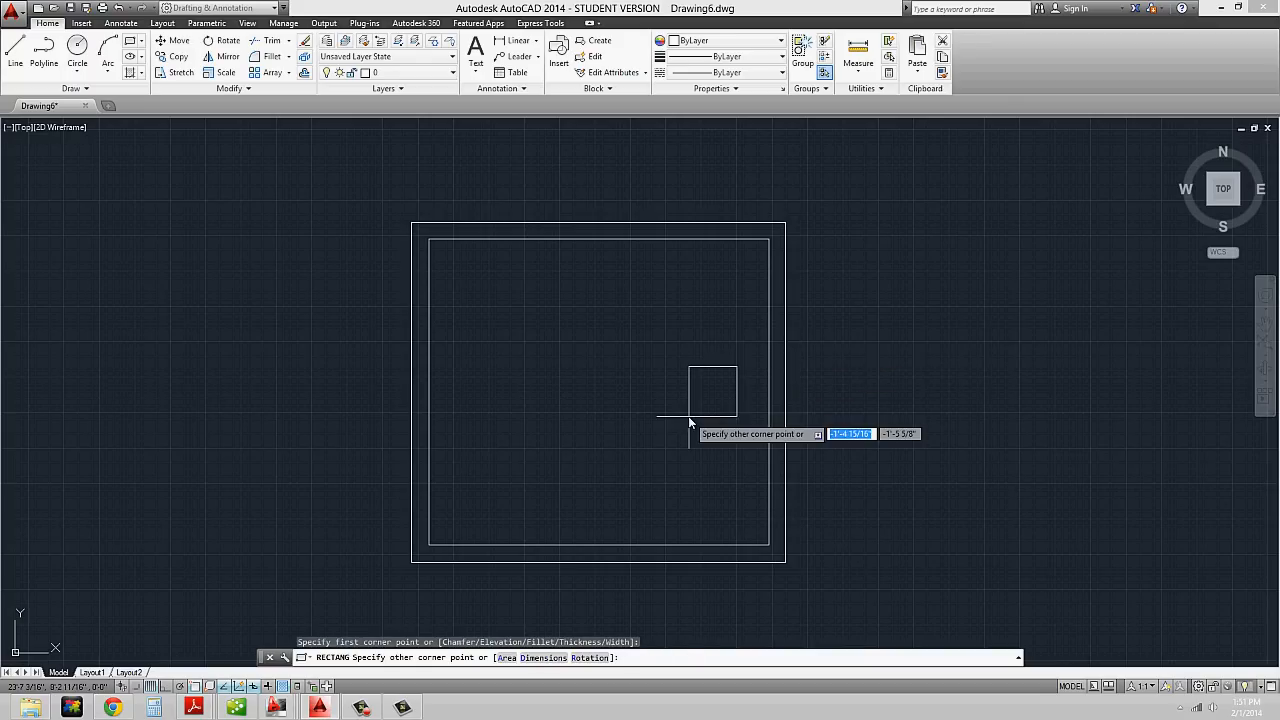
pyautogui.click(689, 416)
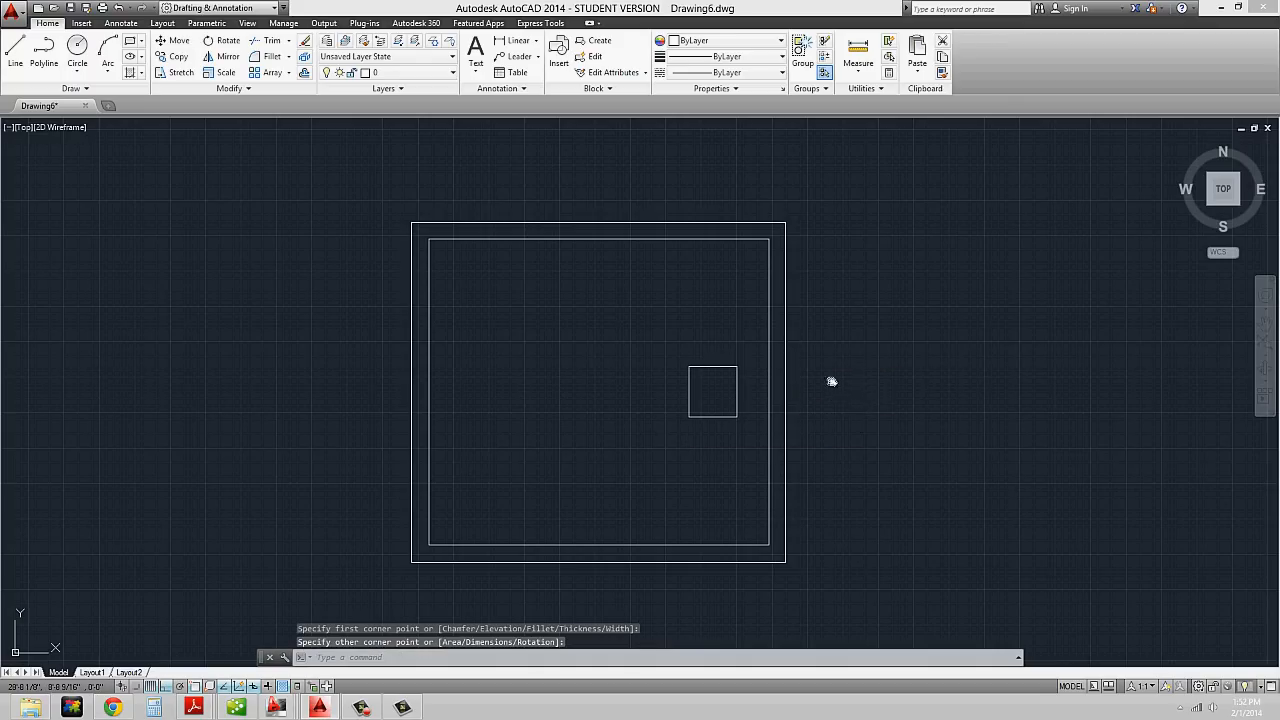
# - Stretch the east side of the double outline together with the small rectangle about 6'-7" east, from the outer northeast corner
pyautogui.moveTo(831, 381); pyautogui.dragTo(769, 375, button='middle')
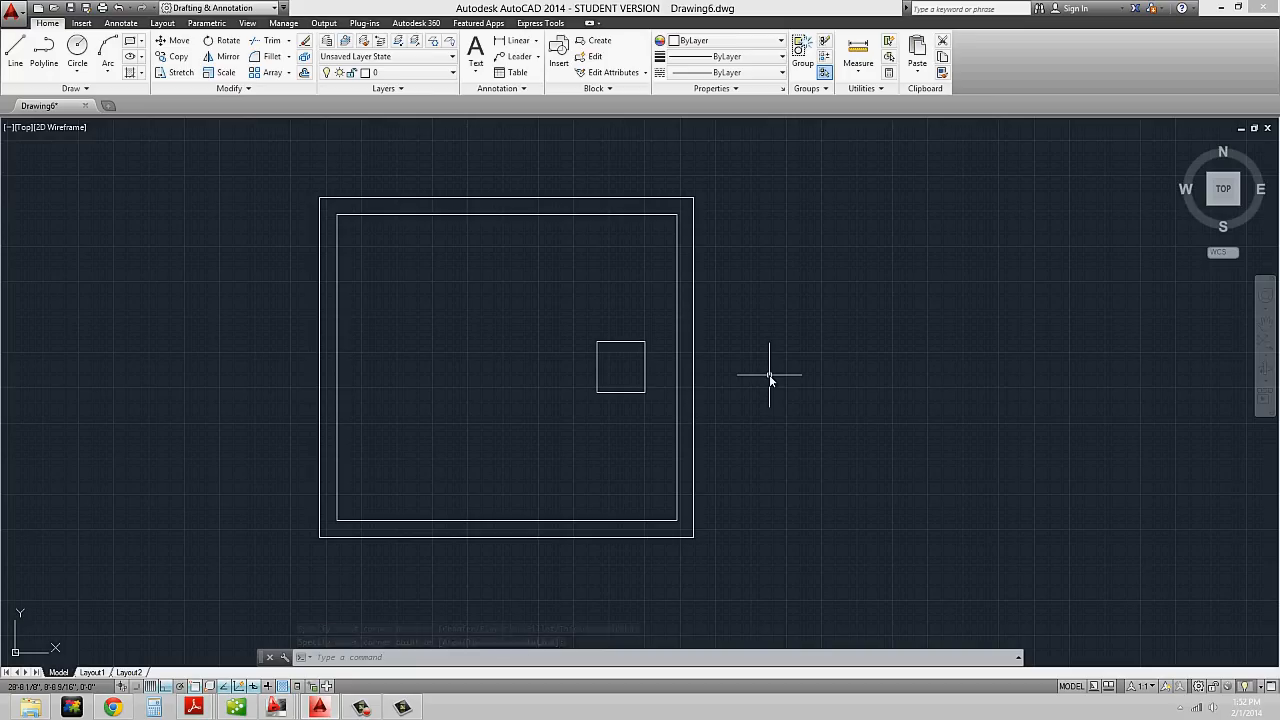
pyautogui.write('s')
pyautogui.press('Return')
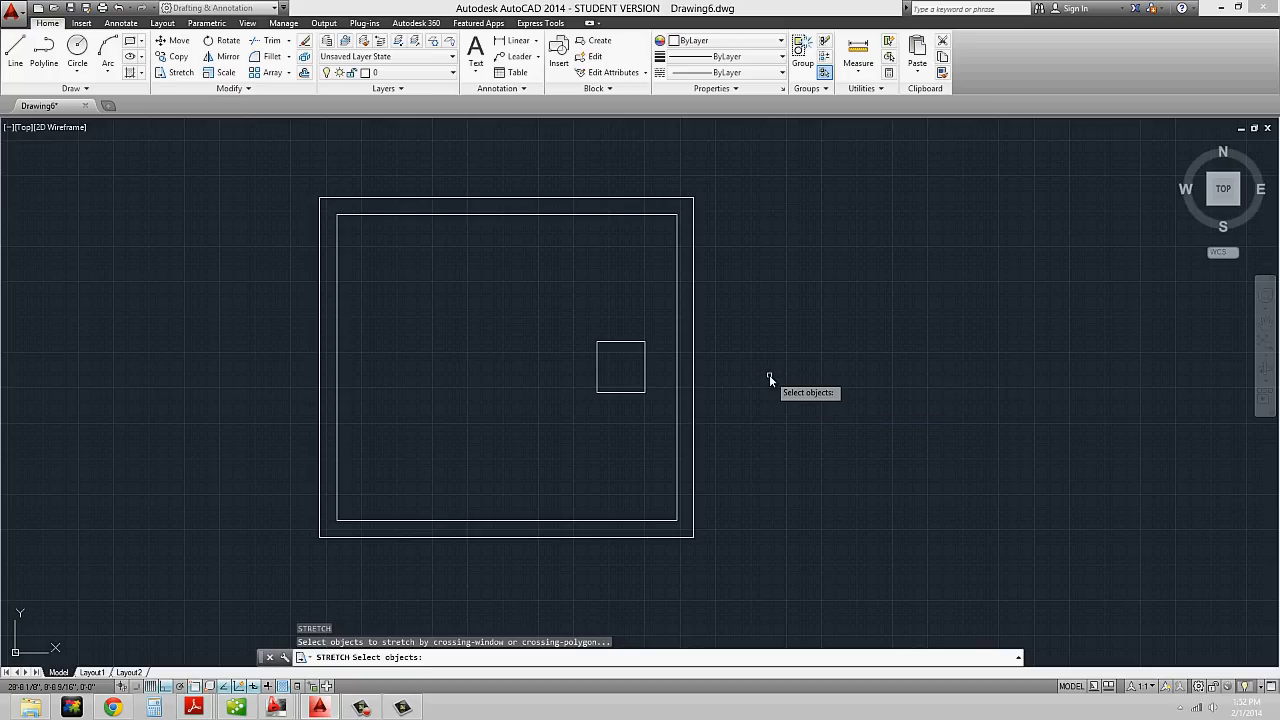
pyautogui.click(757, 178)
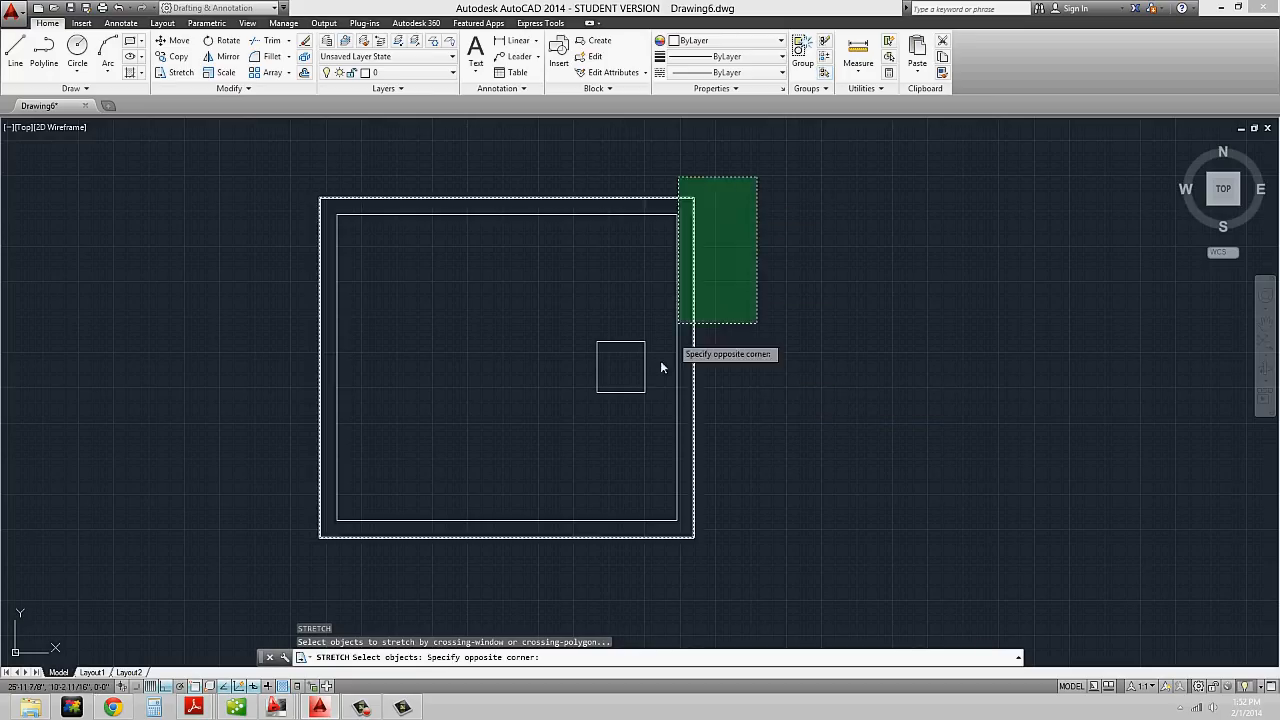
pyautogui.click(547, 561)
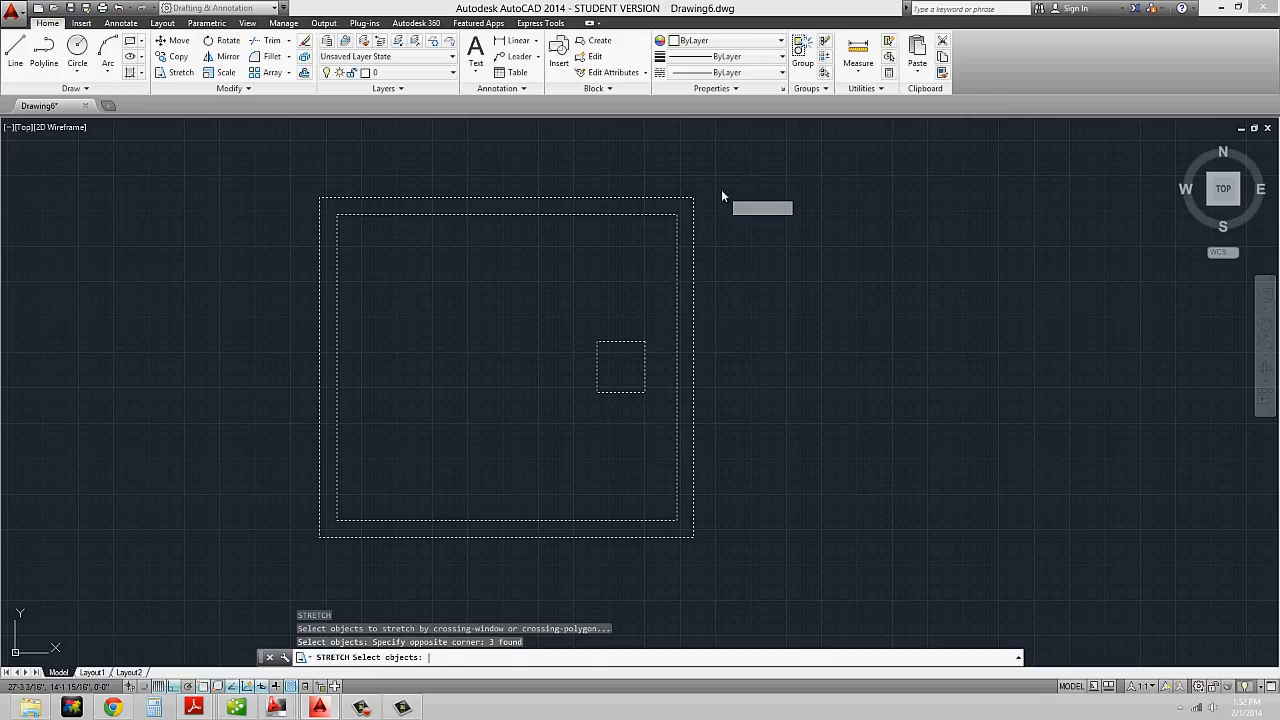
pyautogui.press('Return')
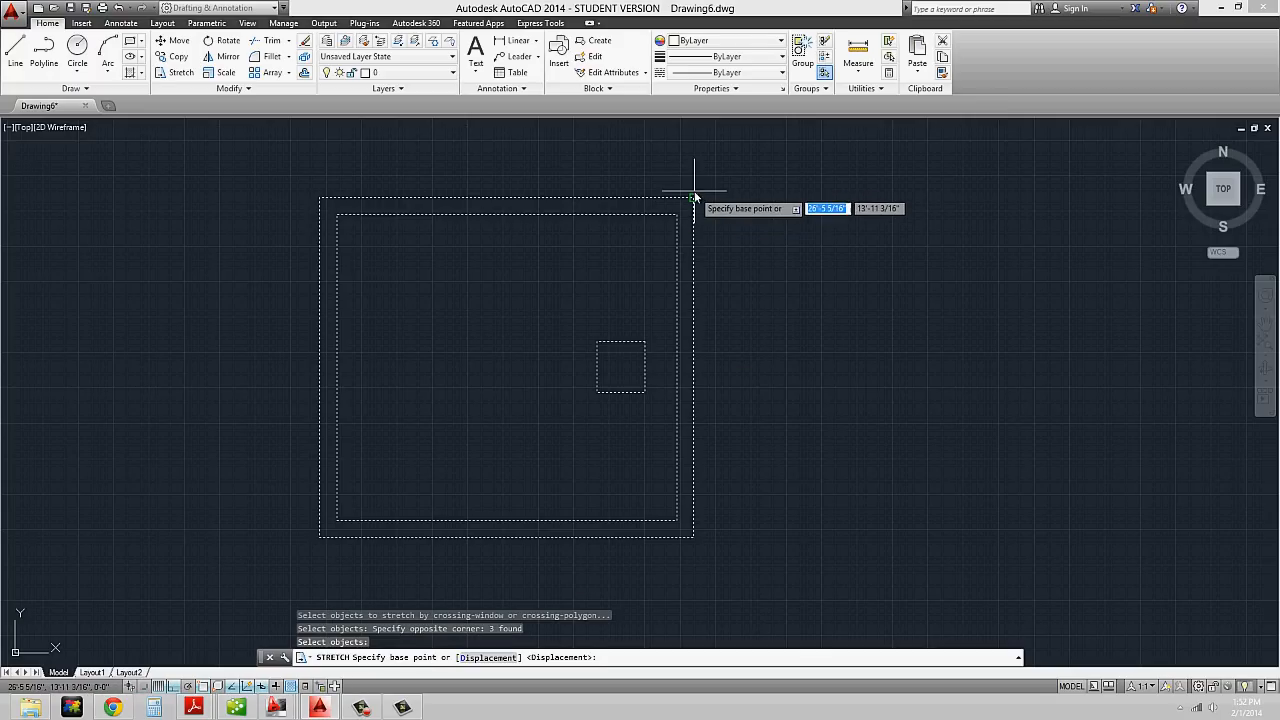
pyautogui.click(693, 198)
pyautogui.click(918, 207)
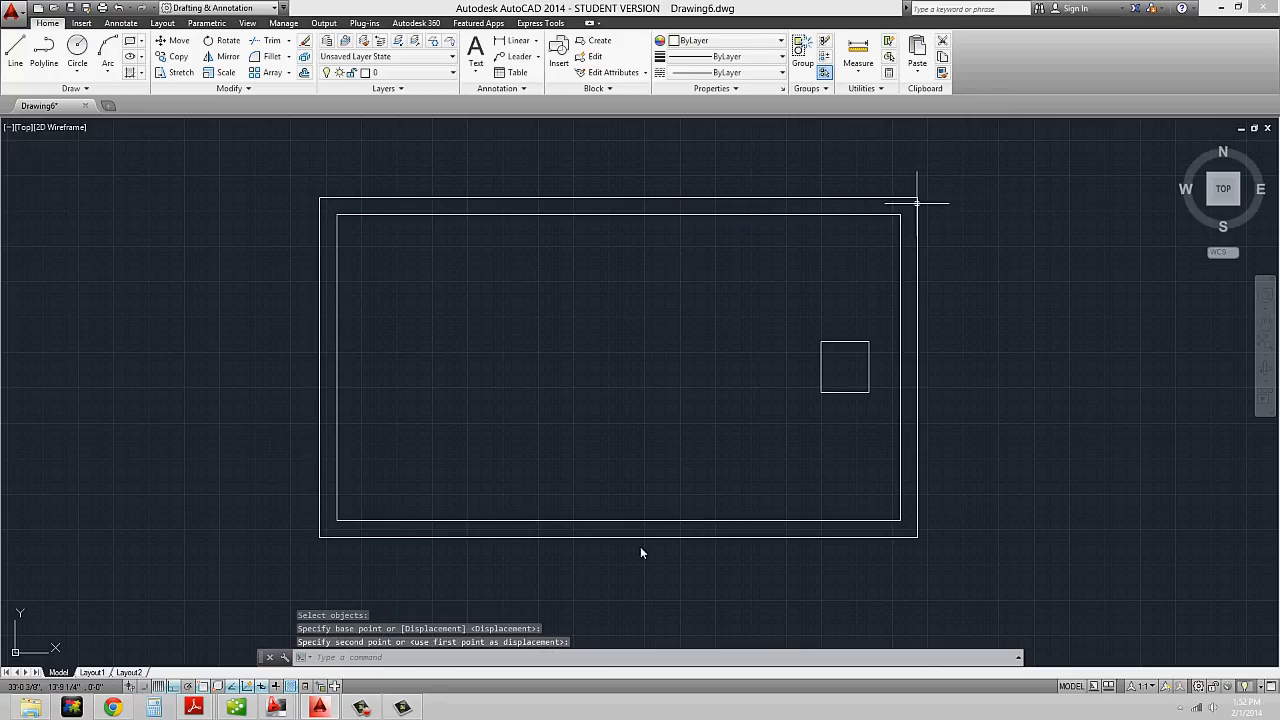
# - Stretch the east side of the double outline about 5'-4" east, with the crossing window cutting through the small rectangle
pyautogui.scroll(-3, 714, 398)
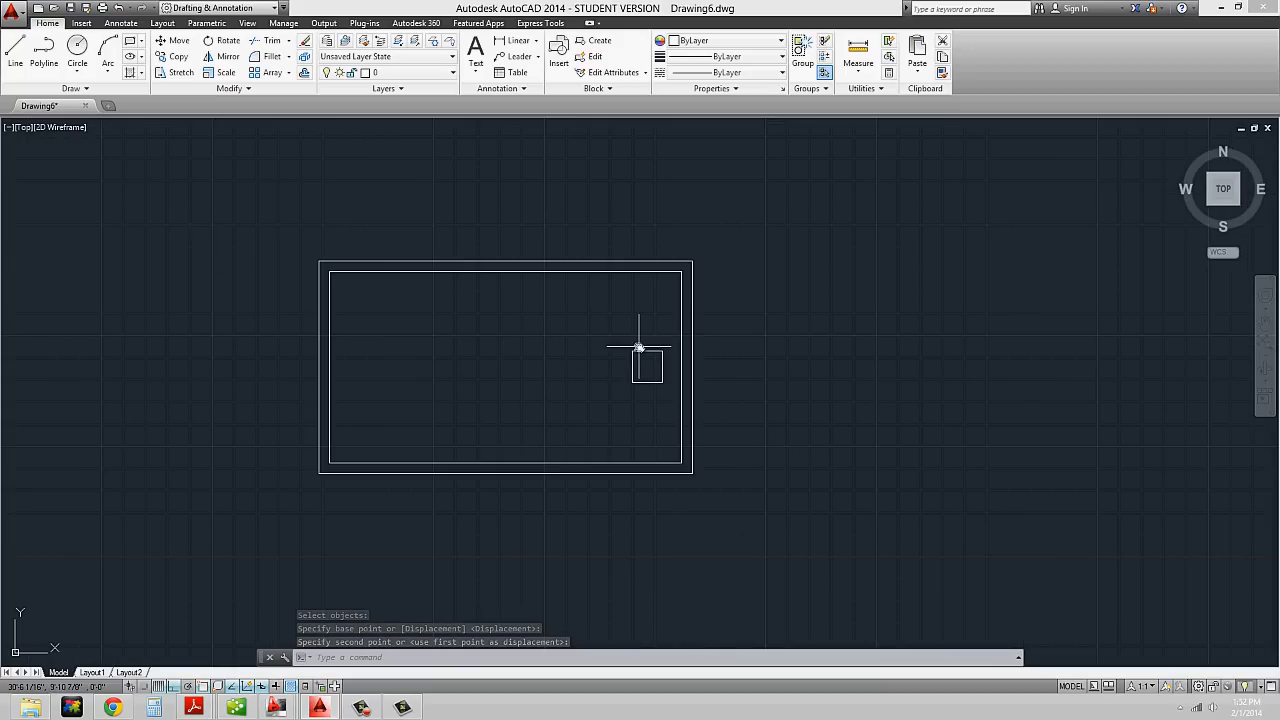
pyautogui.press('space')
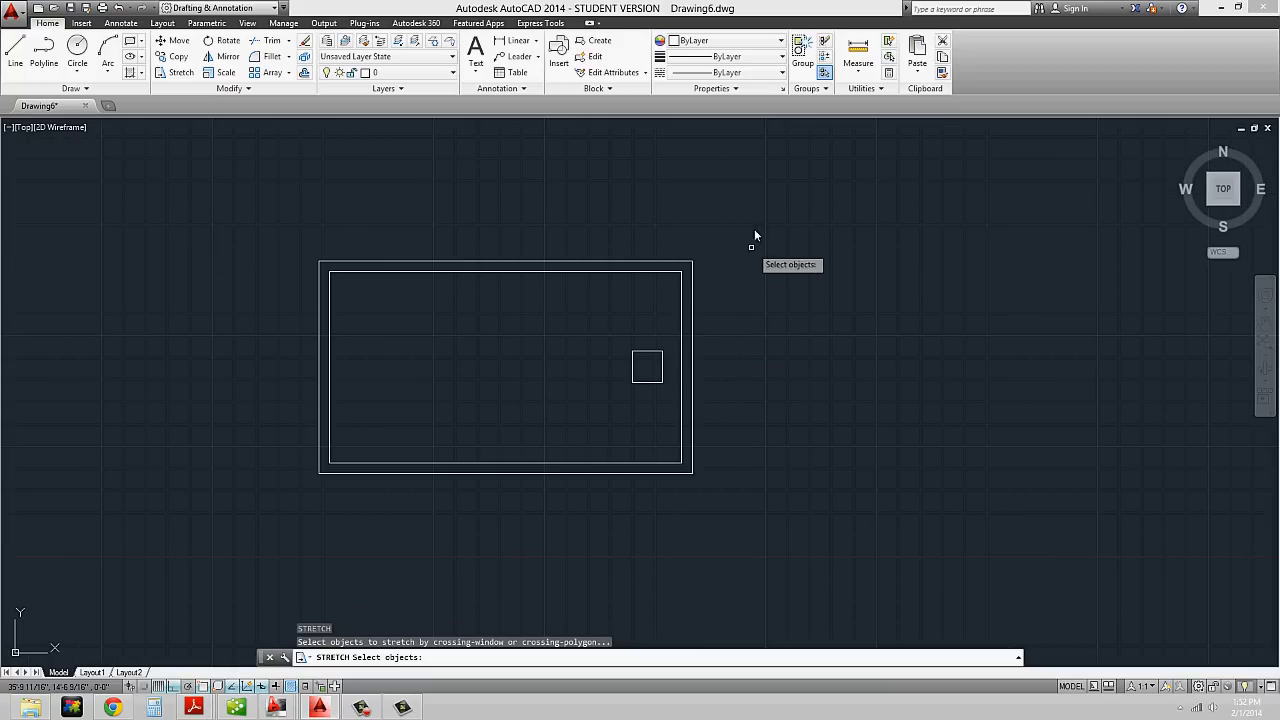
pyautogui.click(747, 222)
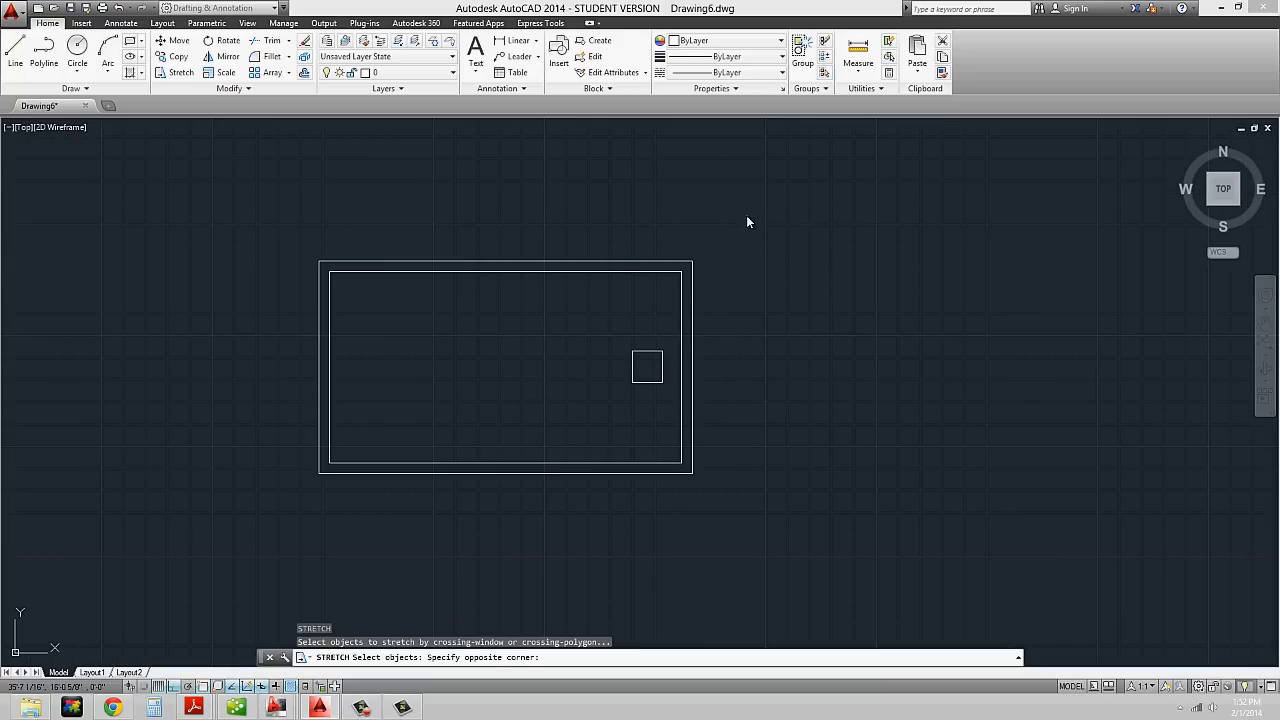
pyautogui.click(650, 505)
pyautogui.press('Return')
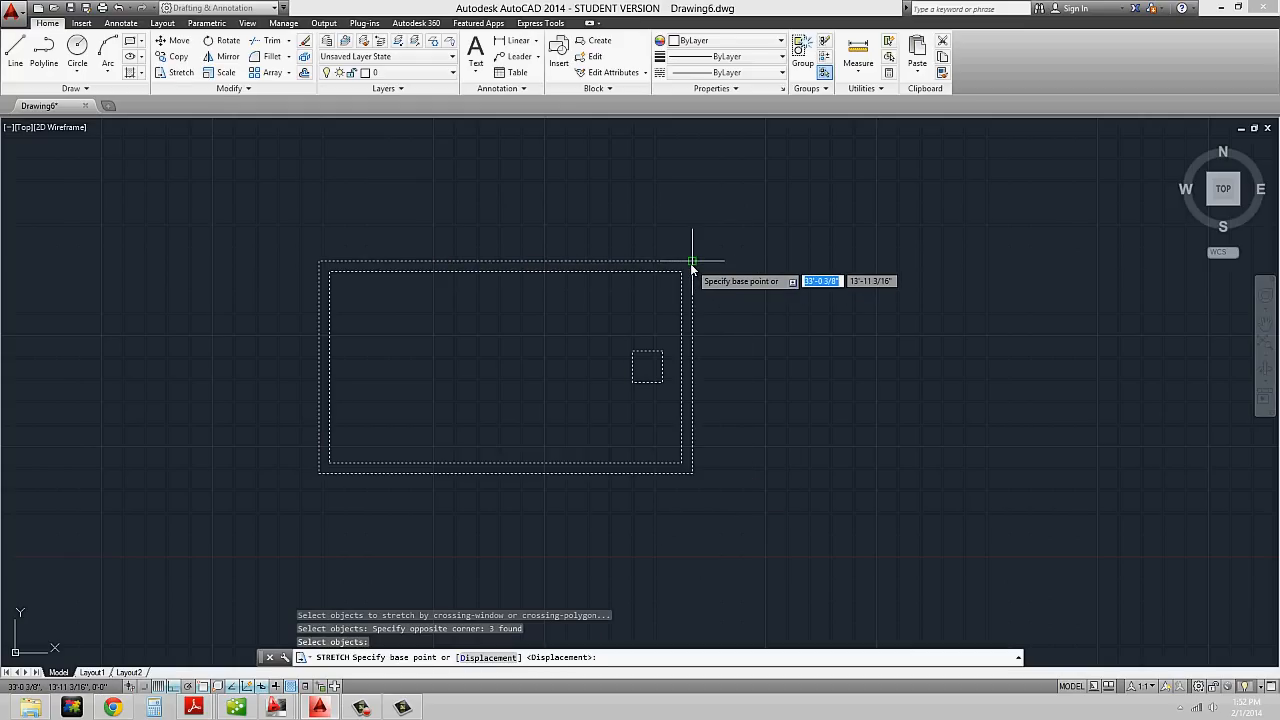
pyautogui.click(692, 262)
pyautogui.click(806, 262)
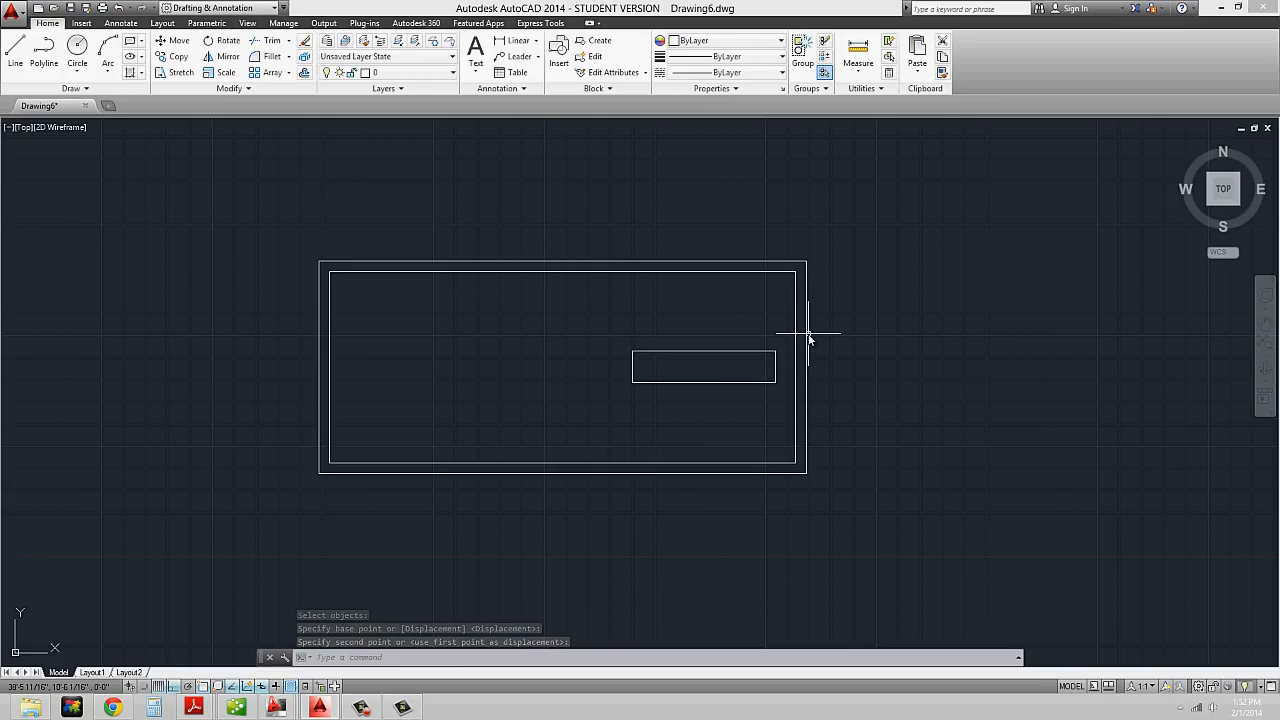
# - Undo the last stretch of the double outline and small rectangle
pyautogui.write('u')
pyautogui.press('Return')
pyautogui.moveTo(862, 396); pyautogui.dragTo(783, 384, button='middle')
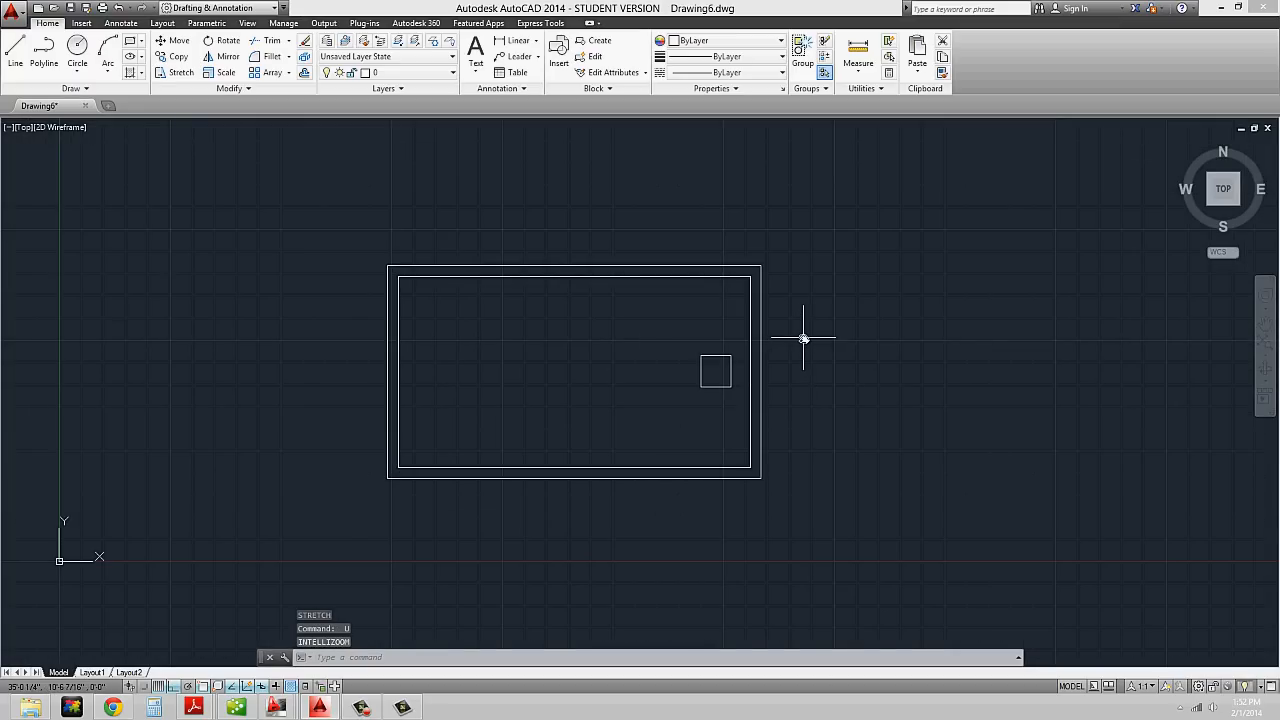
# - Stretch the double outline's east side about 8'-3" east from its outer northeast corner, fully enclosing the small rectangle in the crossing window
pyautogui.write('s')
pyautogui.press('Return')
pyautogui.click(820, 228)
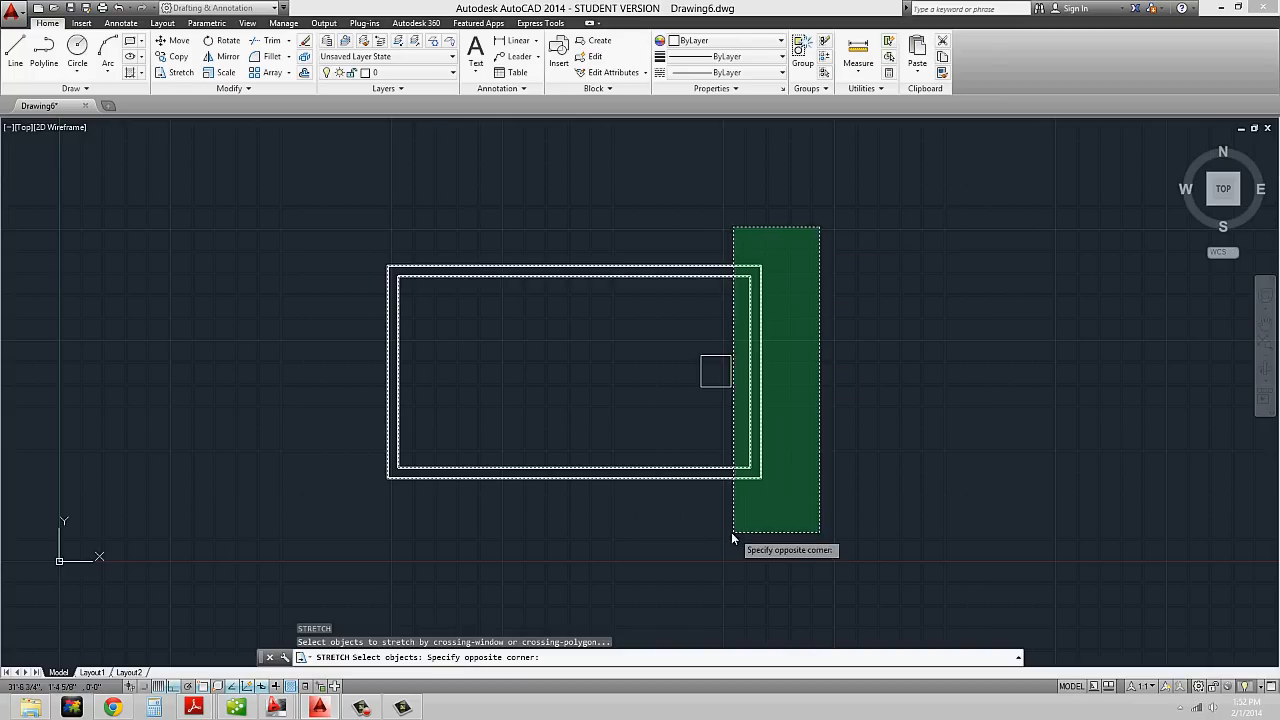
pyautogui.click(678, 528)
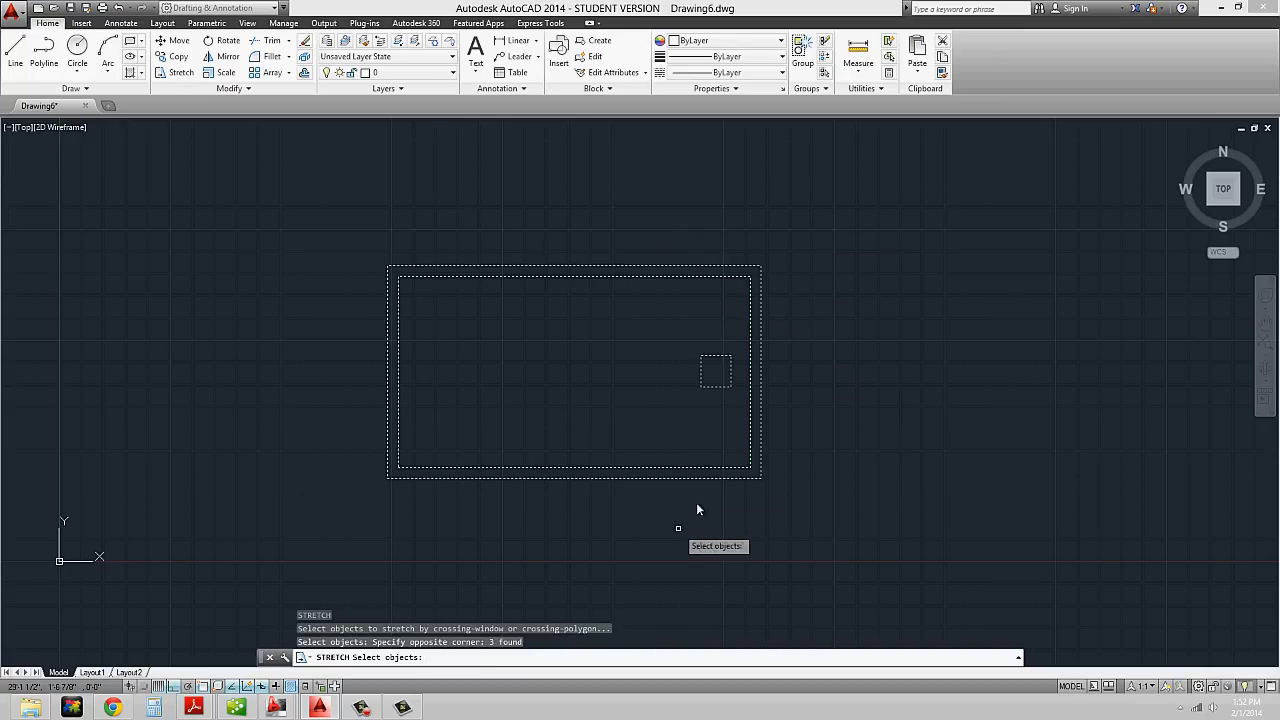
pyautogui.press('Return')
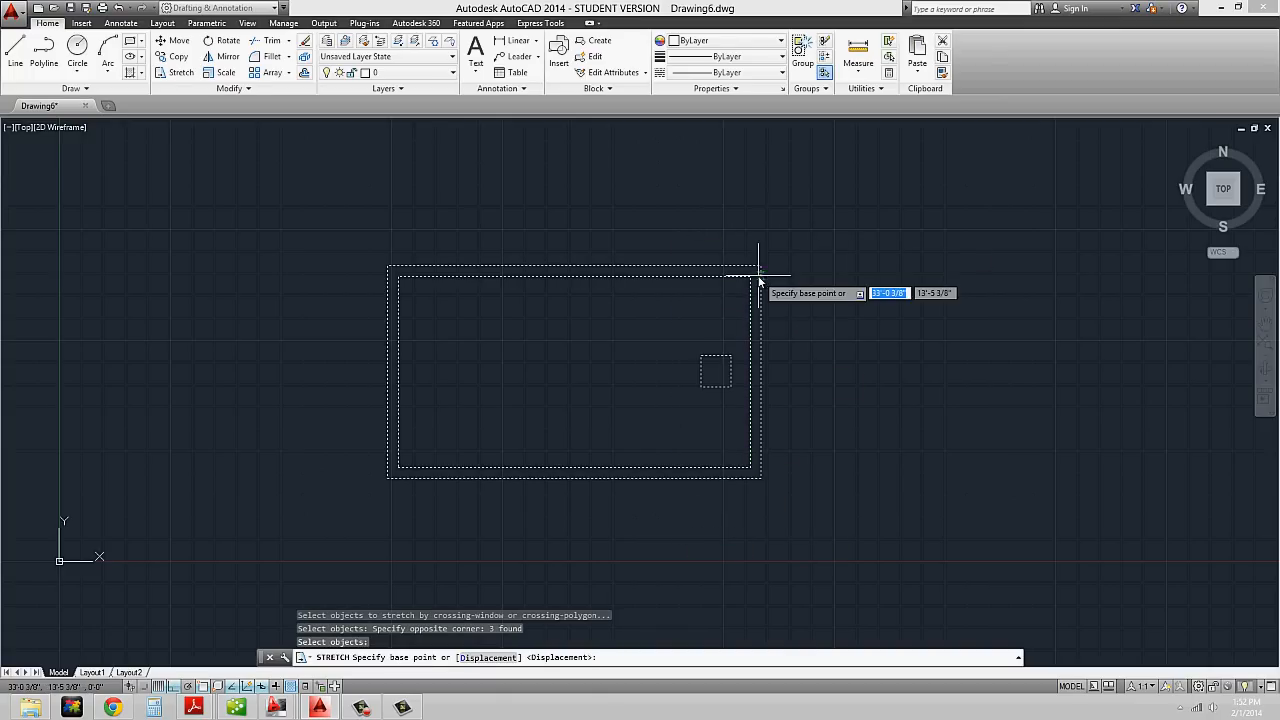
pyautogui.click(762, 266)
pyautogui.click(923, 273)
pyautogui.moveTo(893, 386); pyautogui.dragTo(603, 372, button='middle')
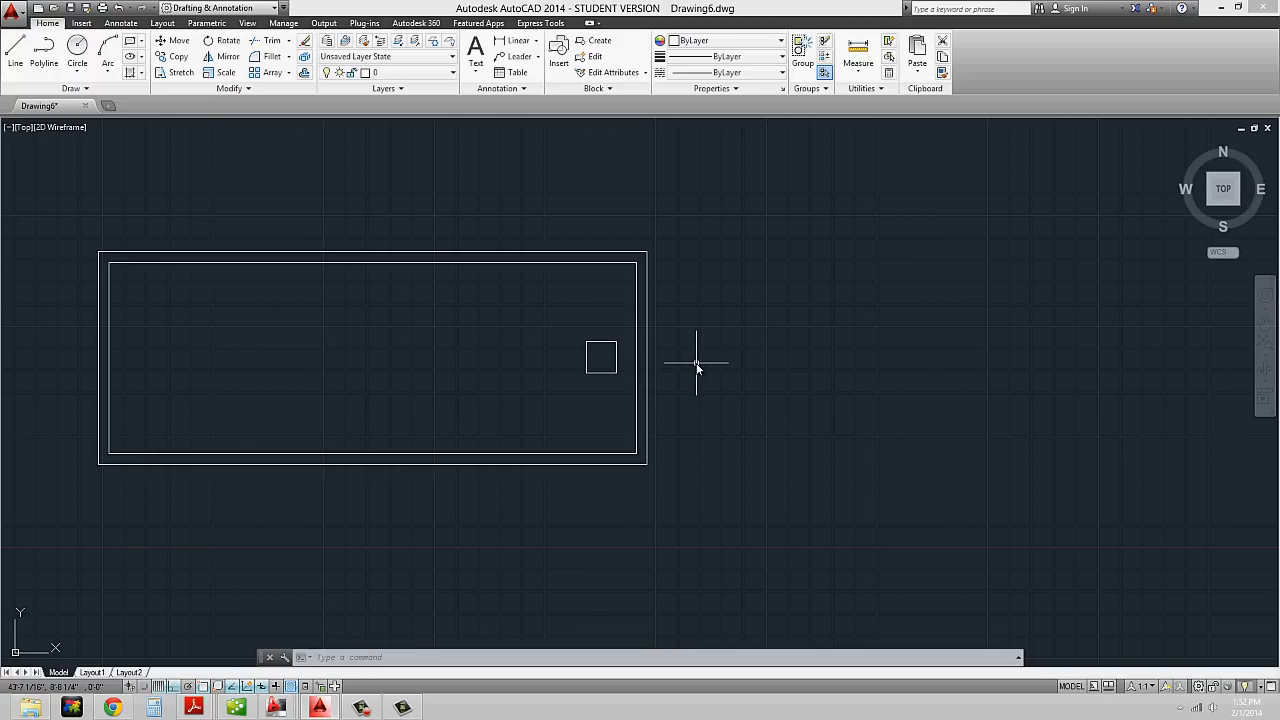
# - Stretch the double outline's east side about 4'-5" east, removing the small rectangle from the crossing selection before choosing the outer northeast corner
pyautogui.press('Return')
pyautogui.click(687, 212)
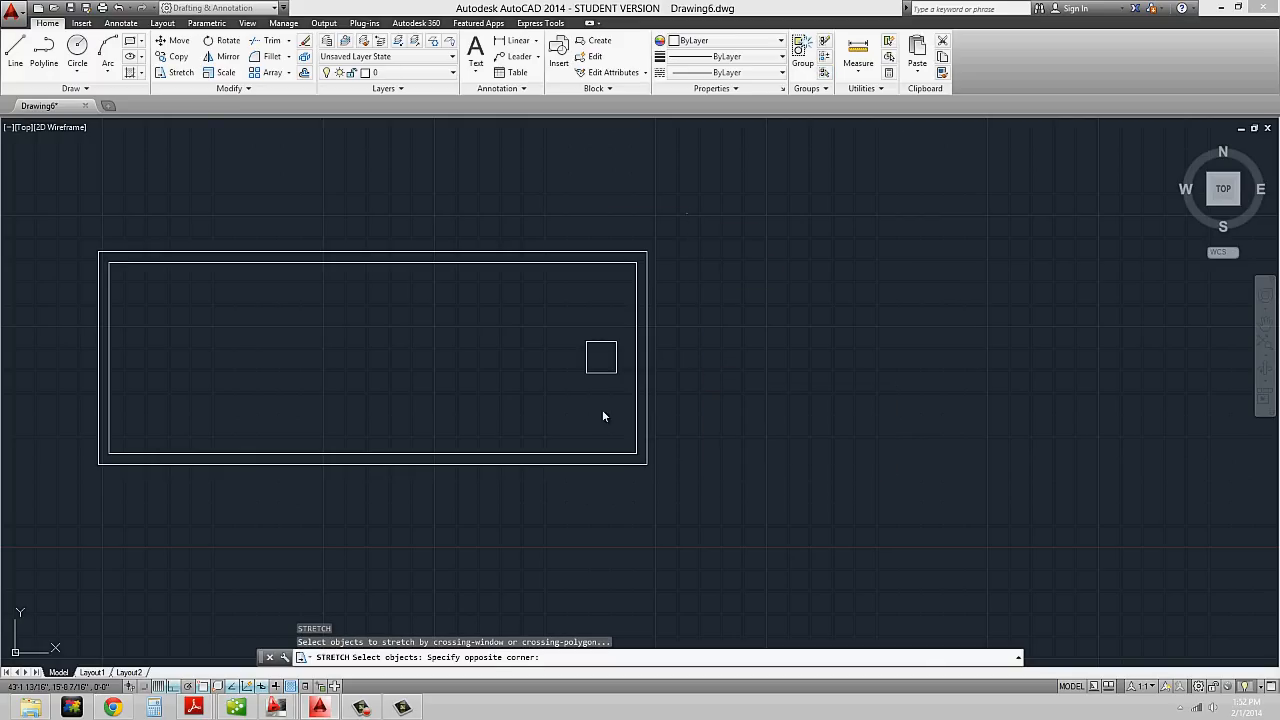
pyautogui.click(529, 503)
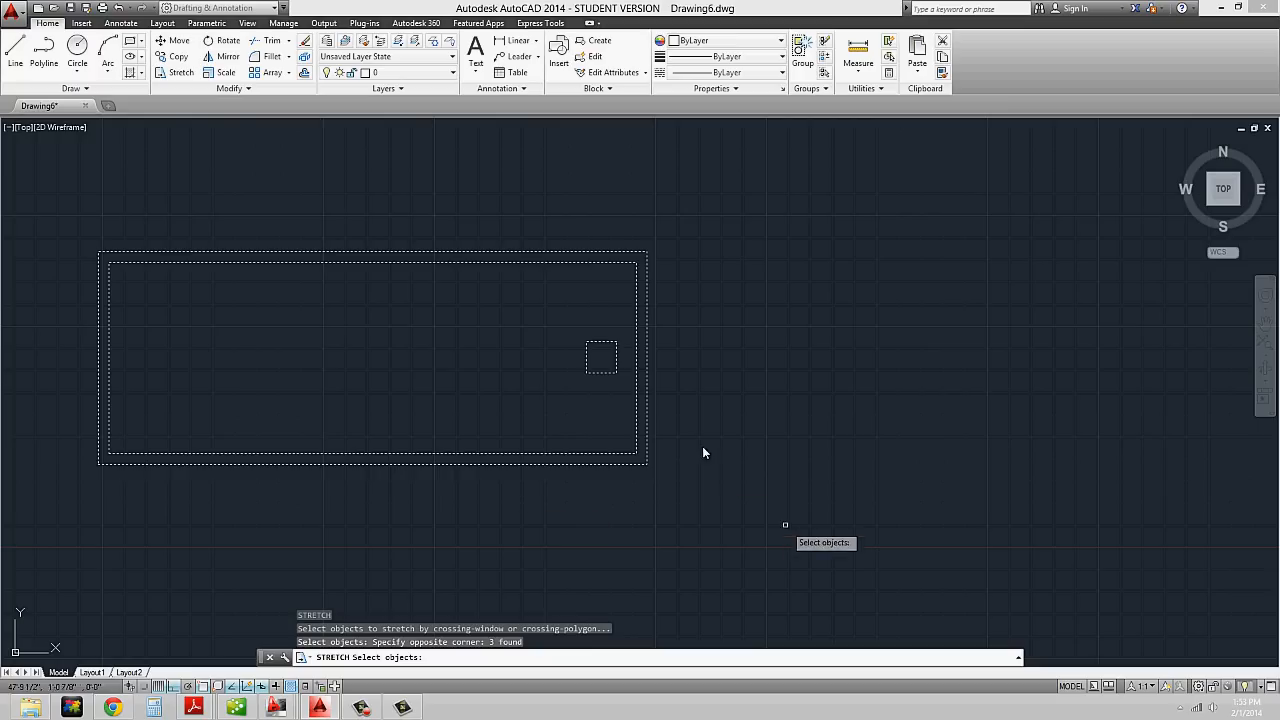
pyautogui.keyDown('shift'); pyautogui.click(602, 341); pyautogui.keyUp('shift')
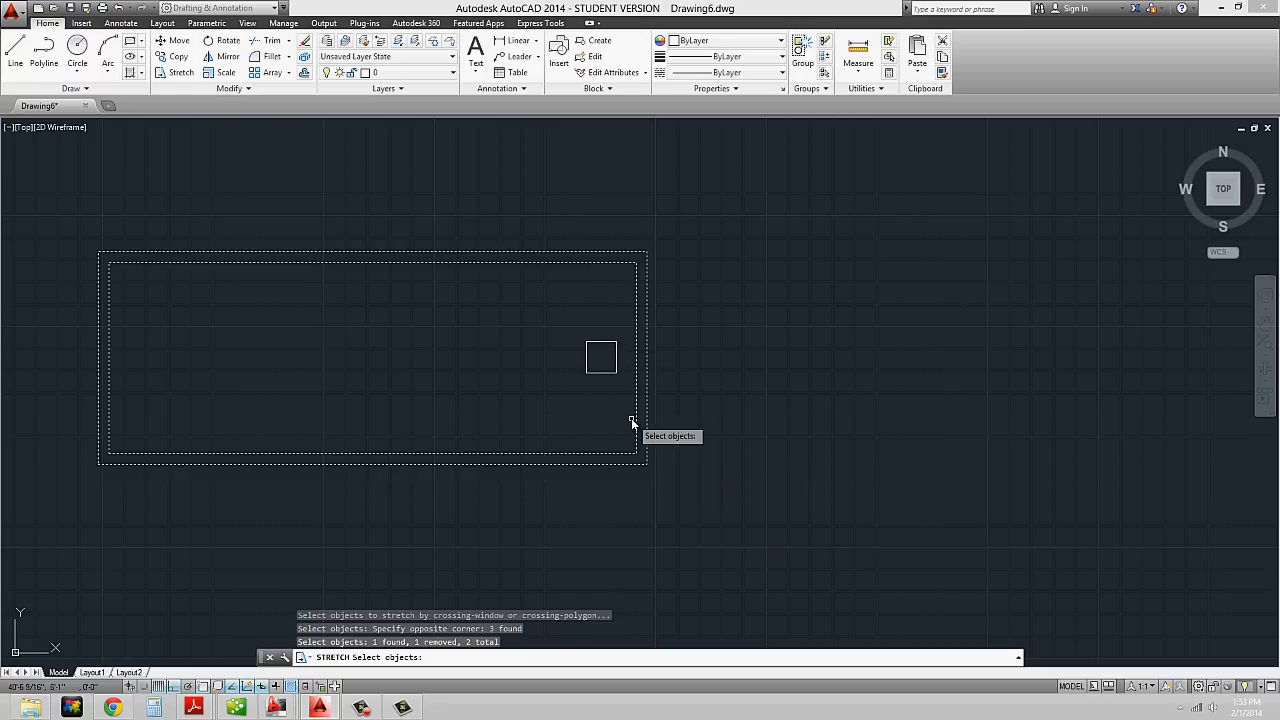
pyautogui.press('Return')
pyautogui.click(647, 251)
pyautogui.click(741, 251)
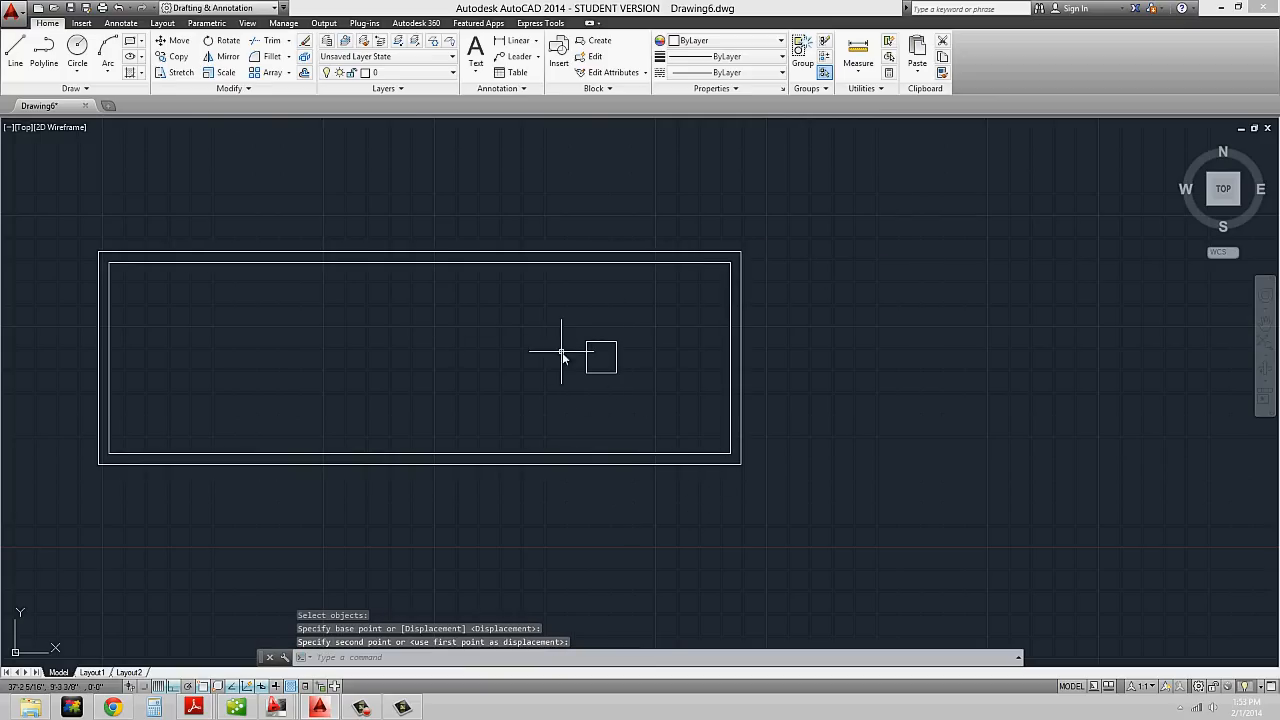
# - Draw a vertical construction line about 8' east of the outer outline's east side
pyautogui.moveTo(572, 354); pyautogui.dragTo(690, 382, button='middle')
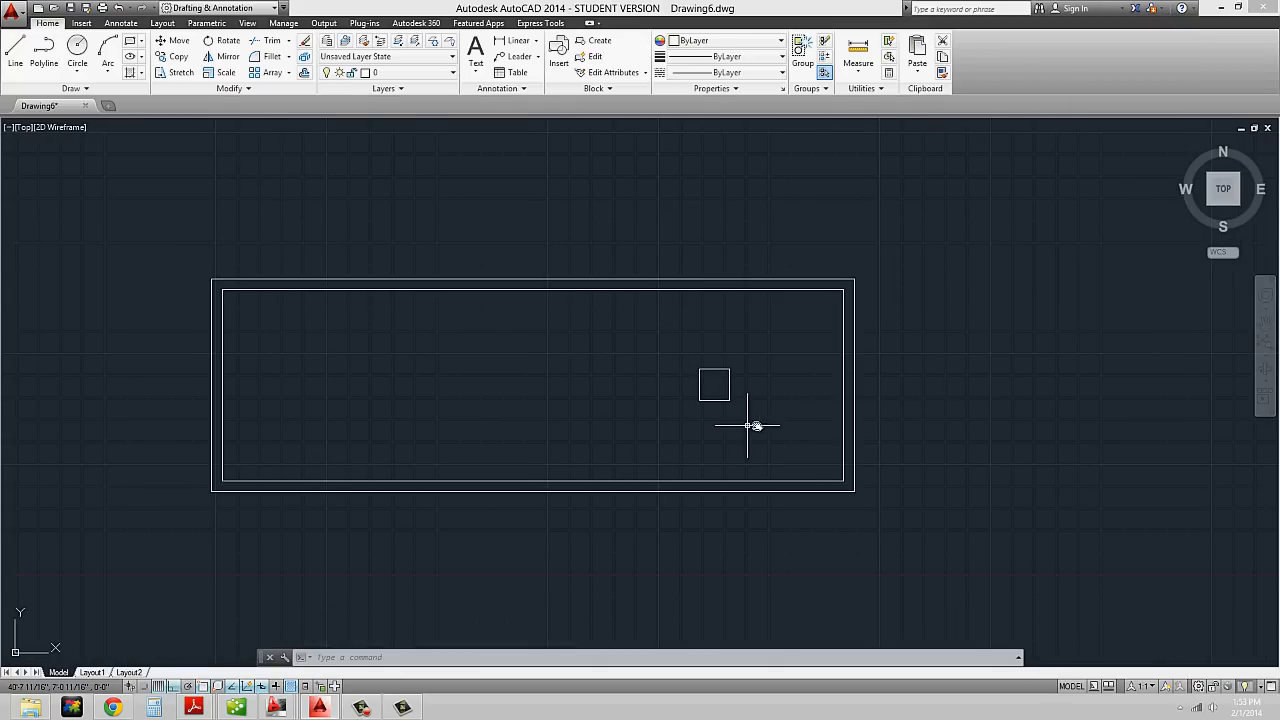
pyautogui.moveTo(794, 426); pyautogui.dragTo(706, 424, button='middle')
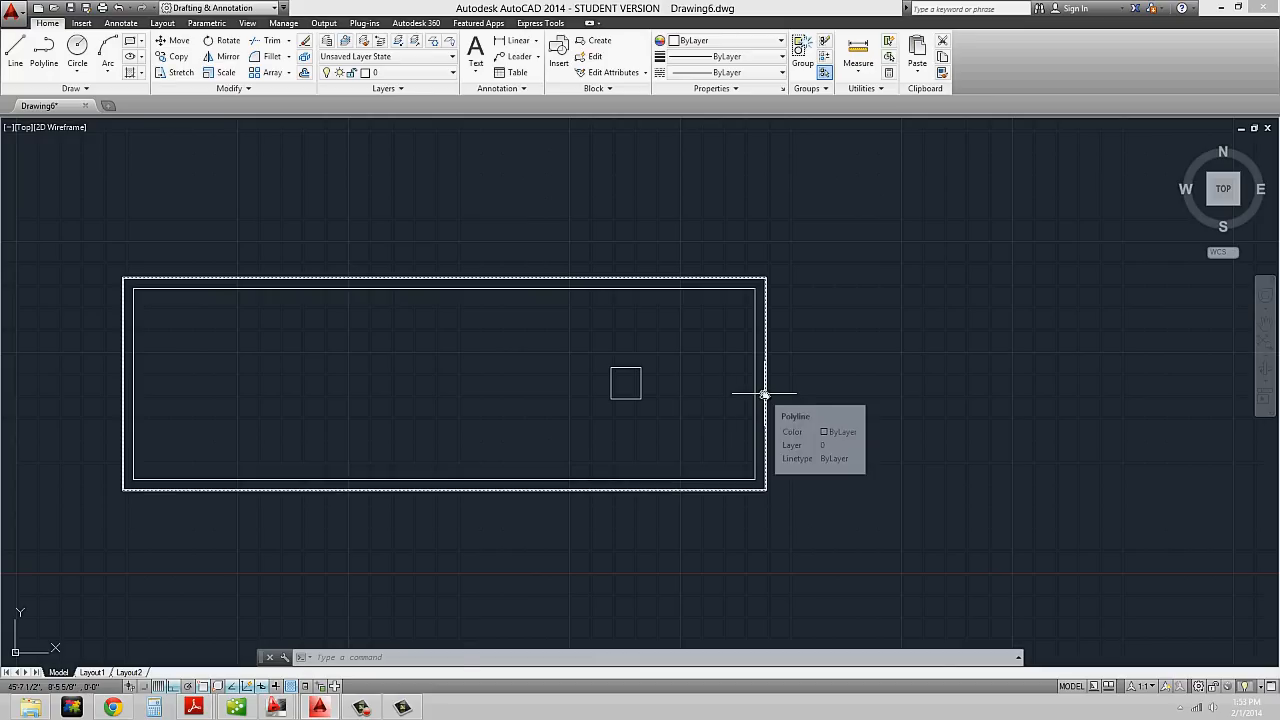
pyautogui.write('XL')
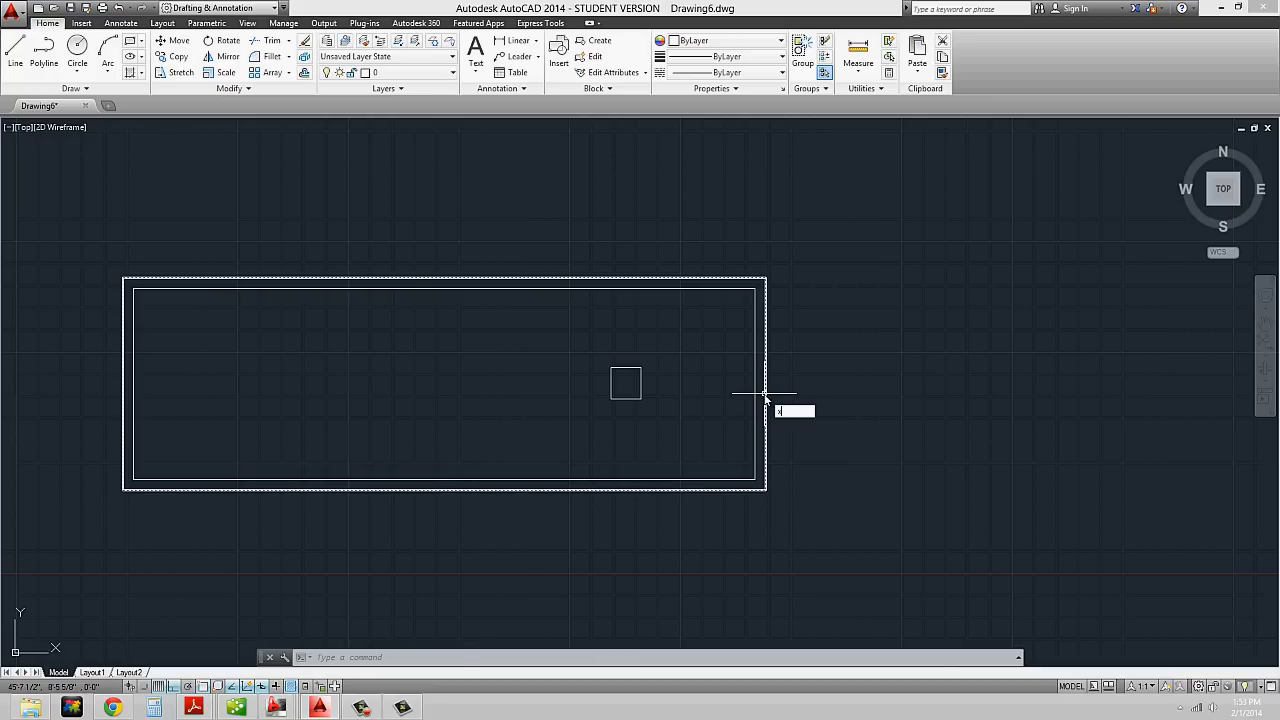
pyautogui.press('Return')
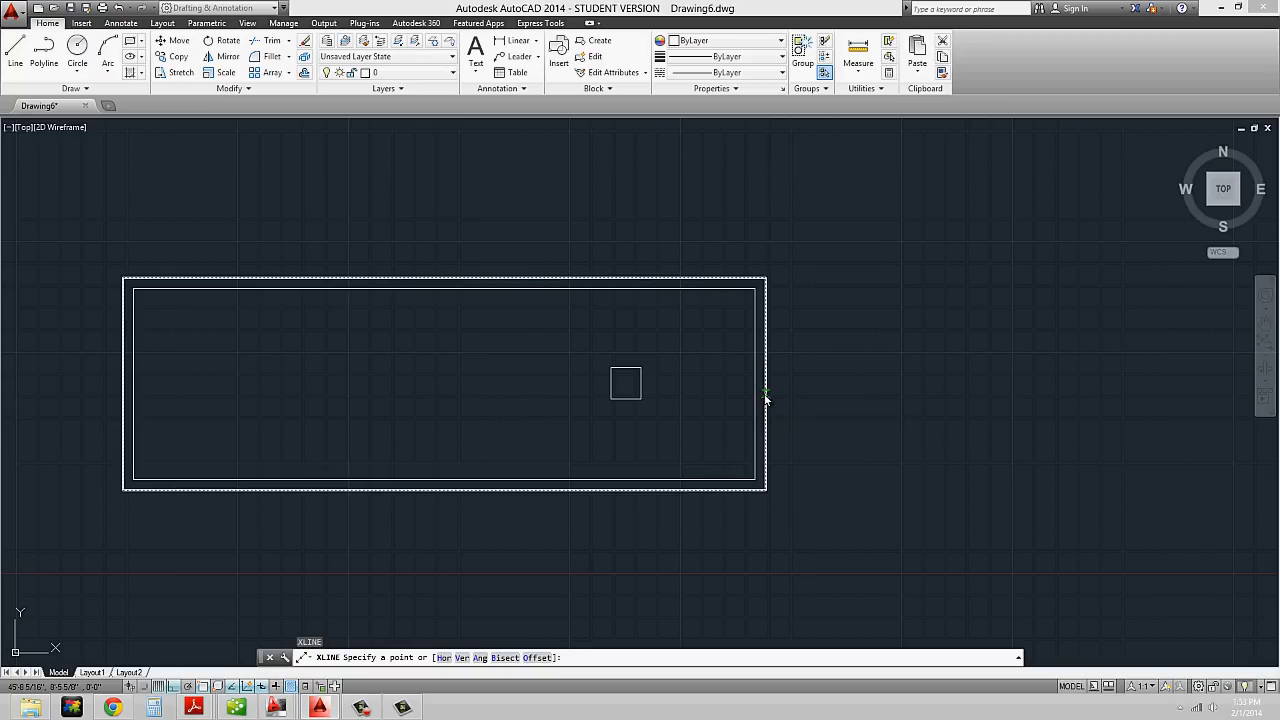
pyautogui.press('Return')
pyautogui.click(898, 372)
pyautogui.press('Escape')
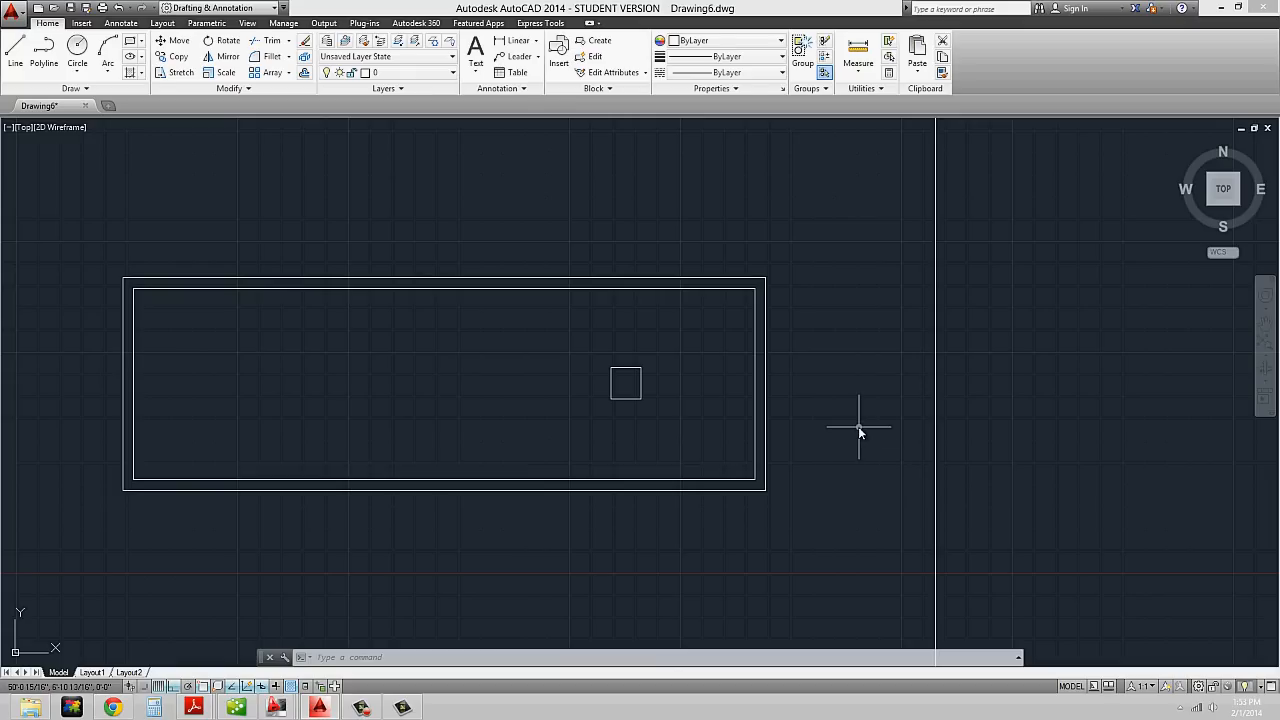
# - Stretch the double outline's east side from the outer northeast corner to the vertical construction line, using a perpendicular snap override
pyautogui.write('s')
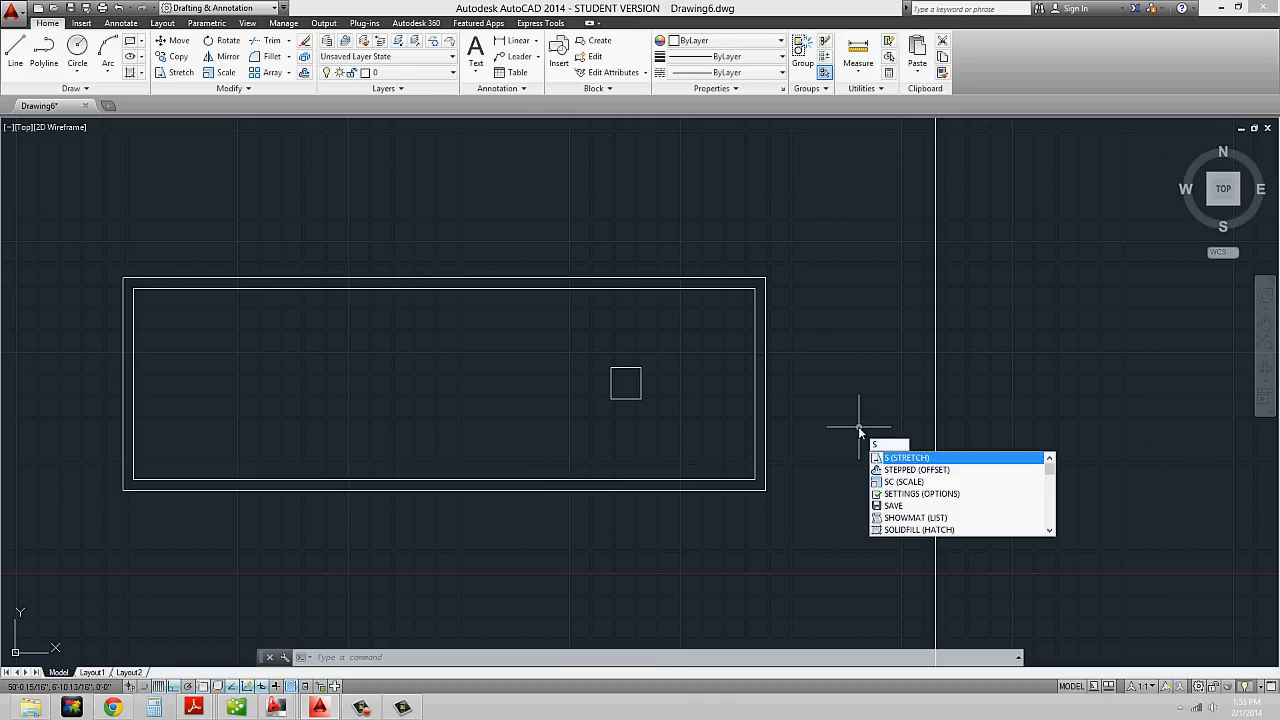
pyautogui.press('Return')
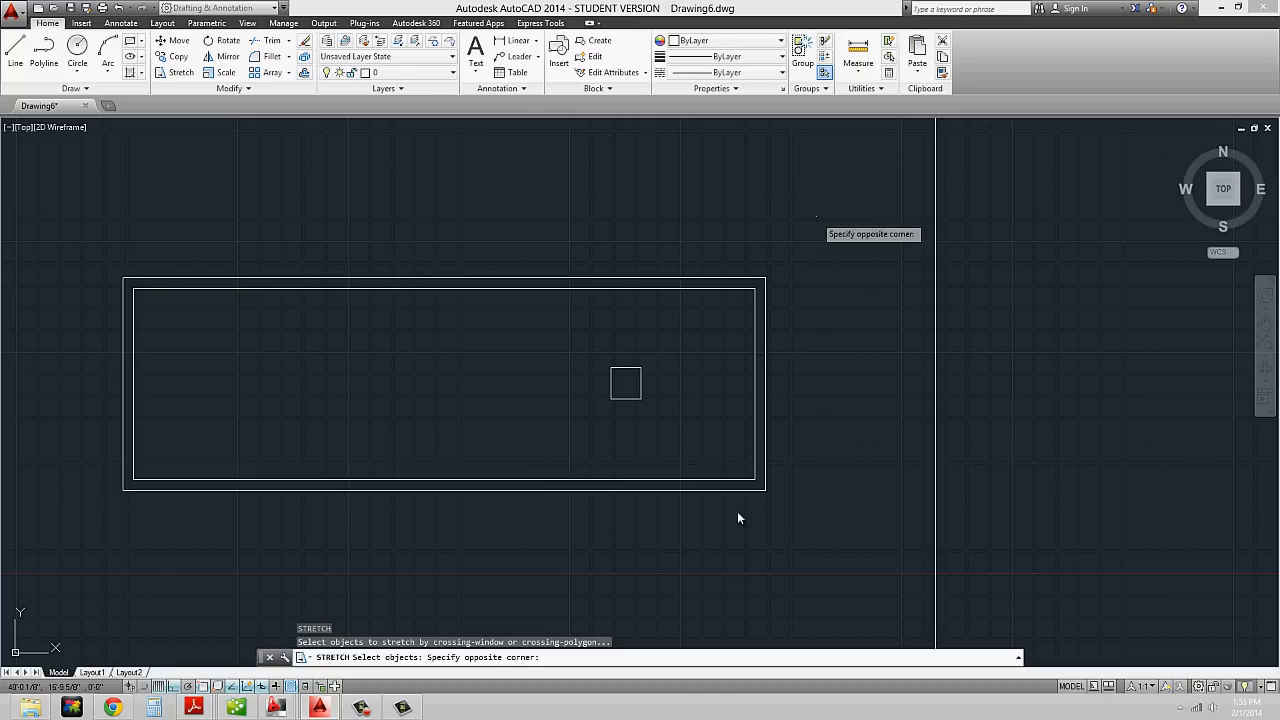
pyautogui.click(724, 572)
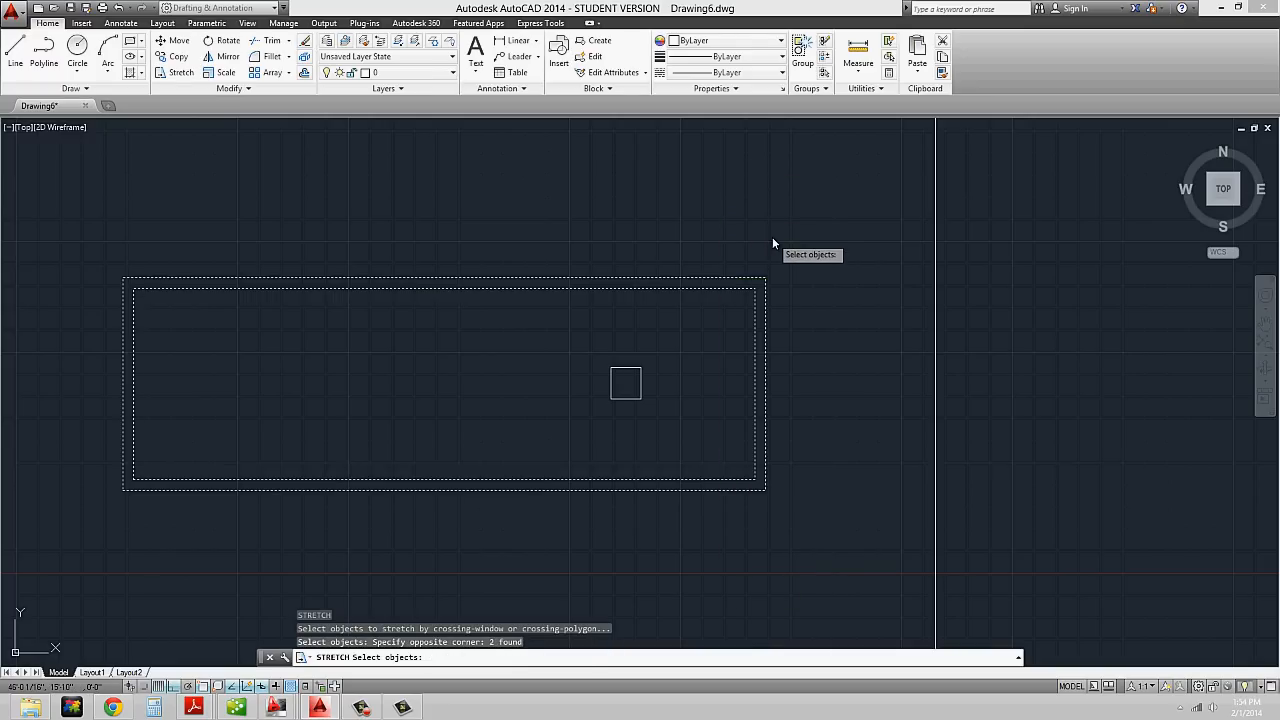
pyautogui.press('Return')
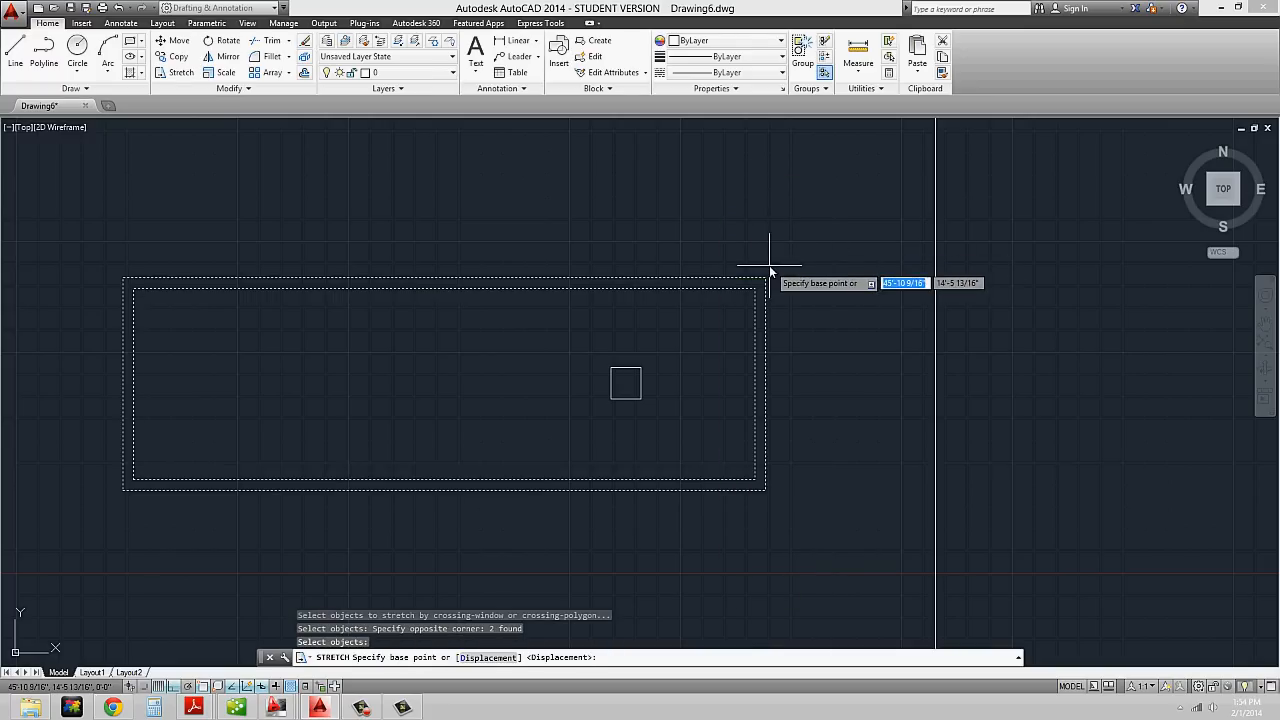
pyautogui.click(765, 279)
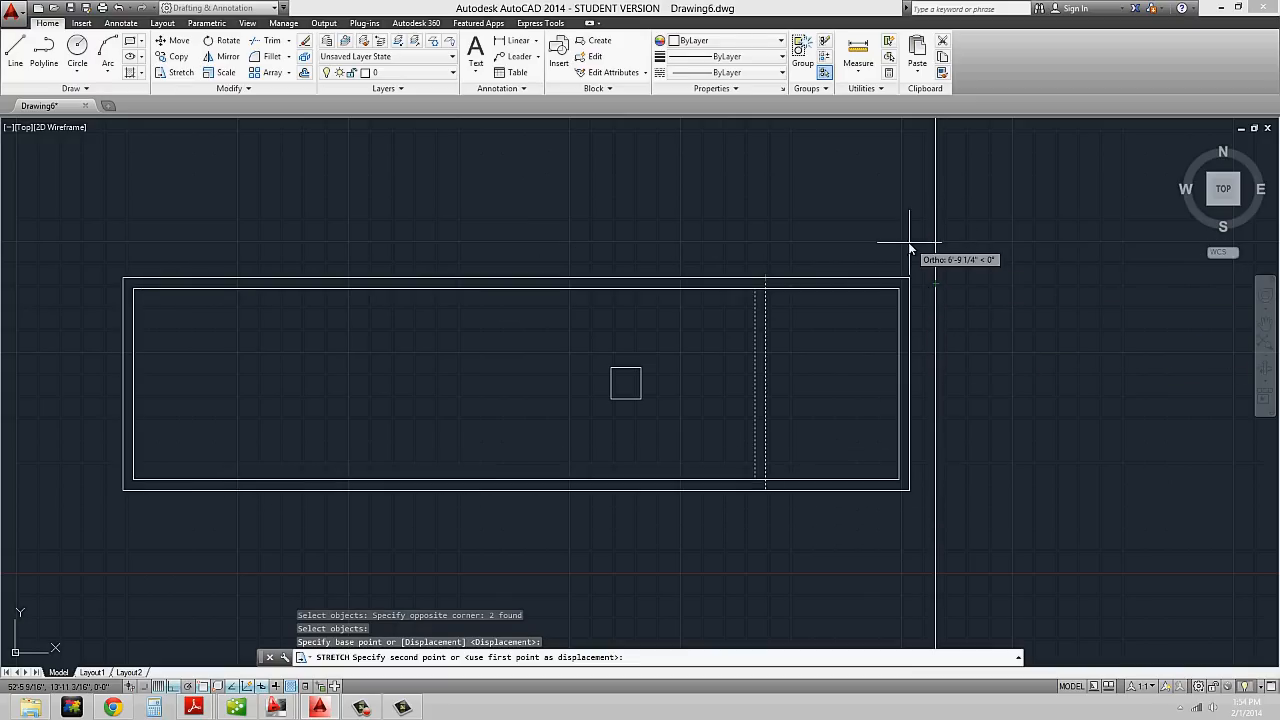
pyautogui.write('per')
pyautogui.press('Return')
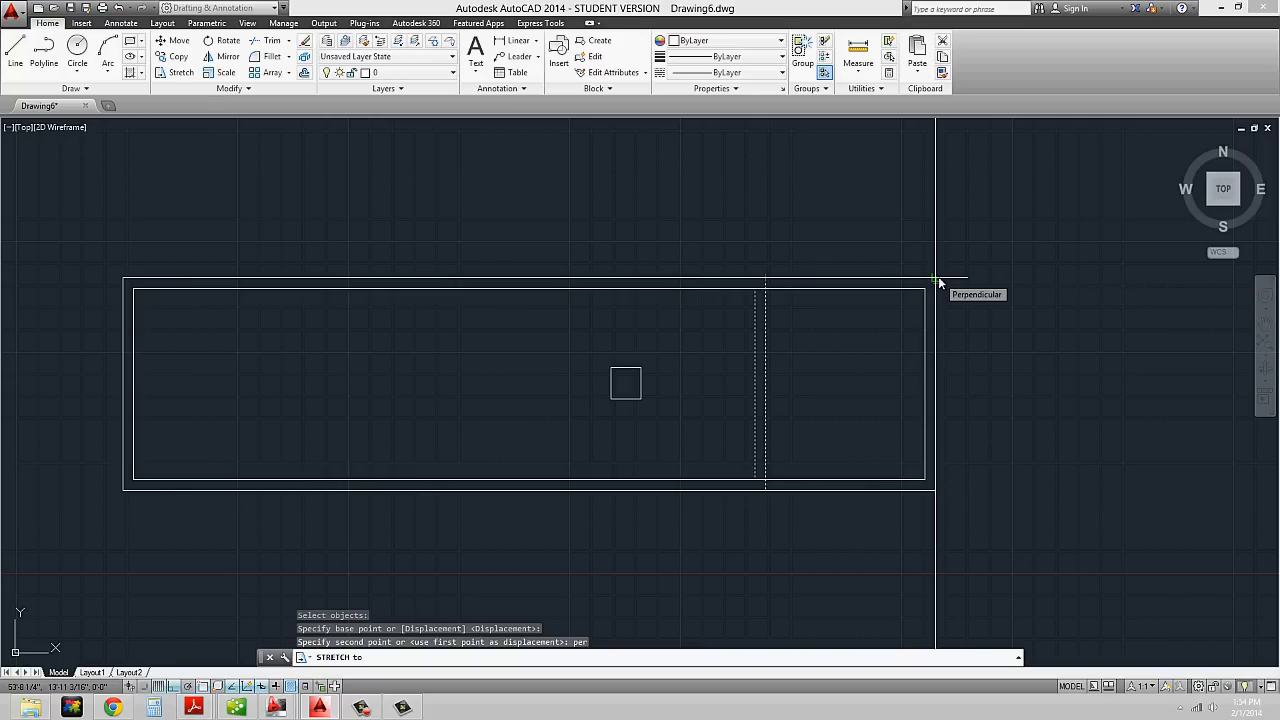
pyautogui.click(939, 283)
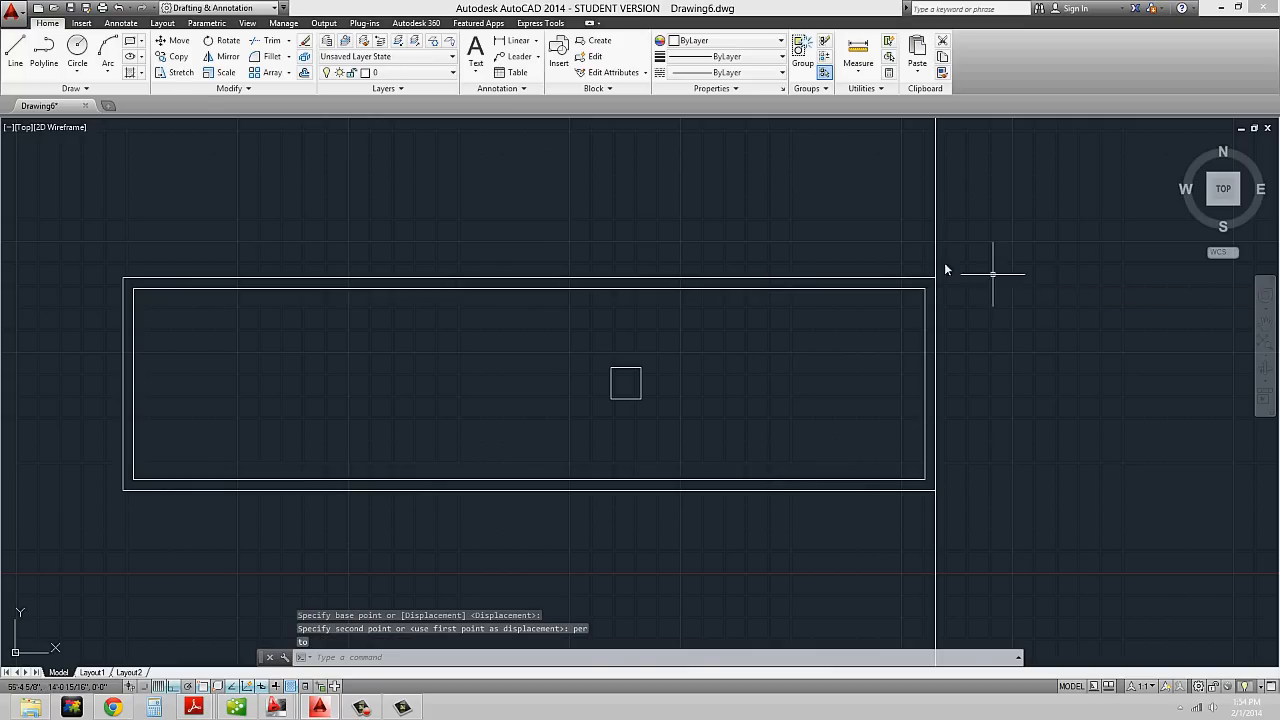
# - Erase the vertical construction line along the outline's east side
pyautogui.scroll(5, 946, 277)
pyautogui.scroll(-5, 1000, 228)
pyautogui.click(1030, 201)
pyautogui.click(956, 202)
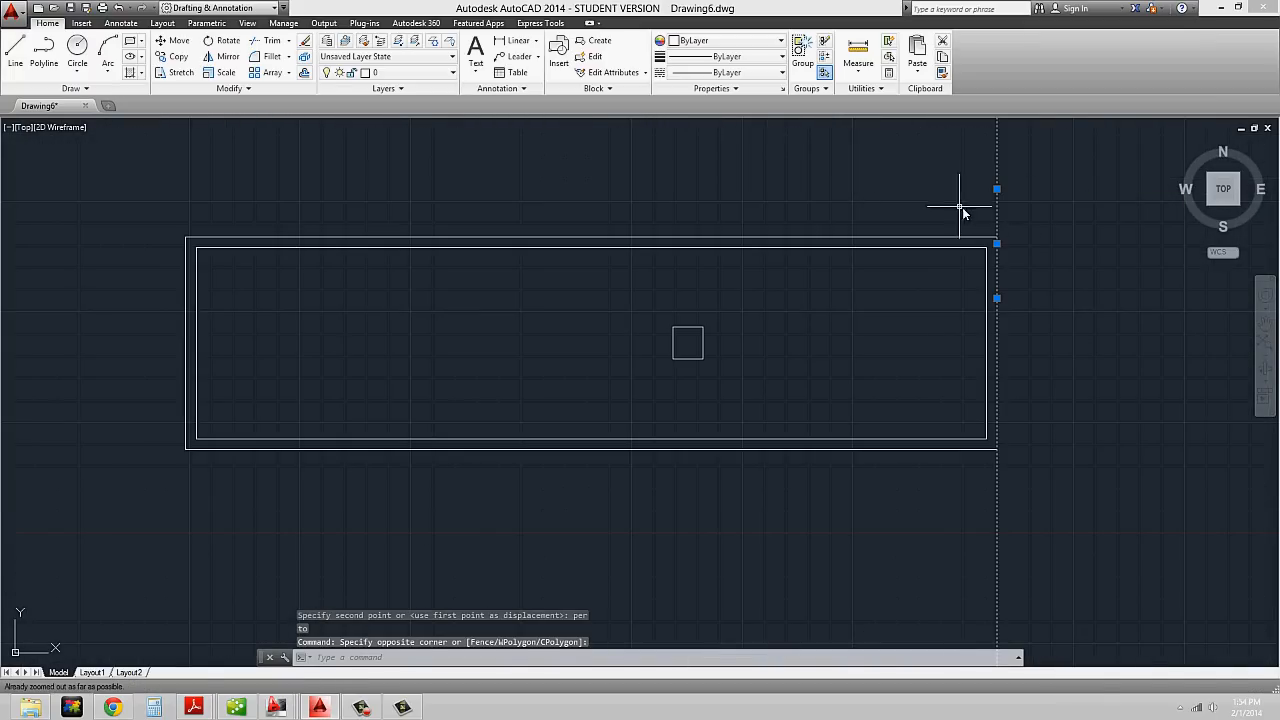
pyautogui.write('e')
pyautogui.press('Return')
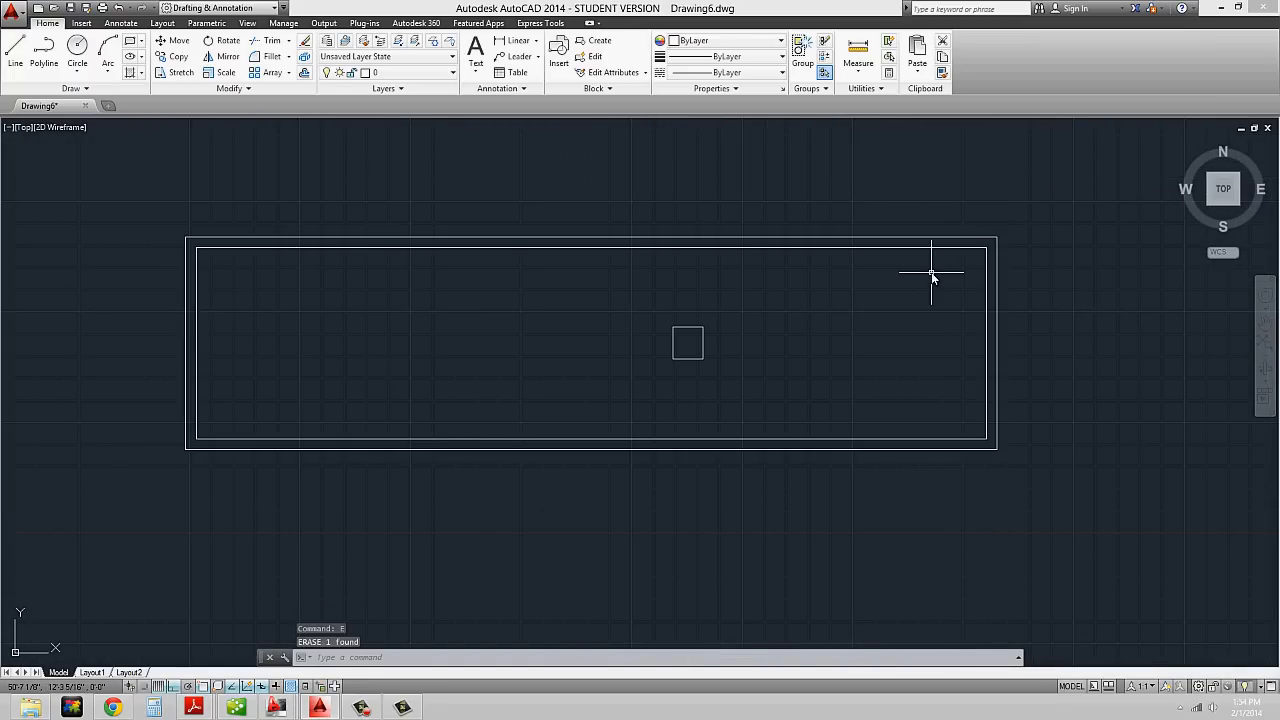
# - Try grip-stretching the small rectangle's northeast corner to the east, cancel the edit and clear the selection
pyautogui.moveTo(922, 280); pyautogui.dragTo(962, 286, button='middle')
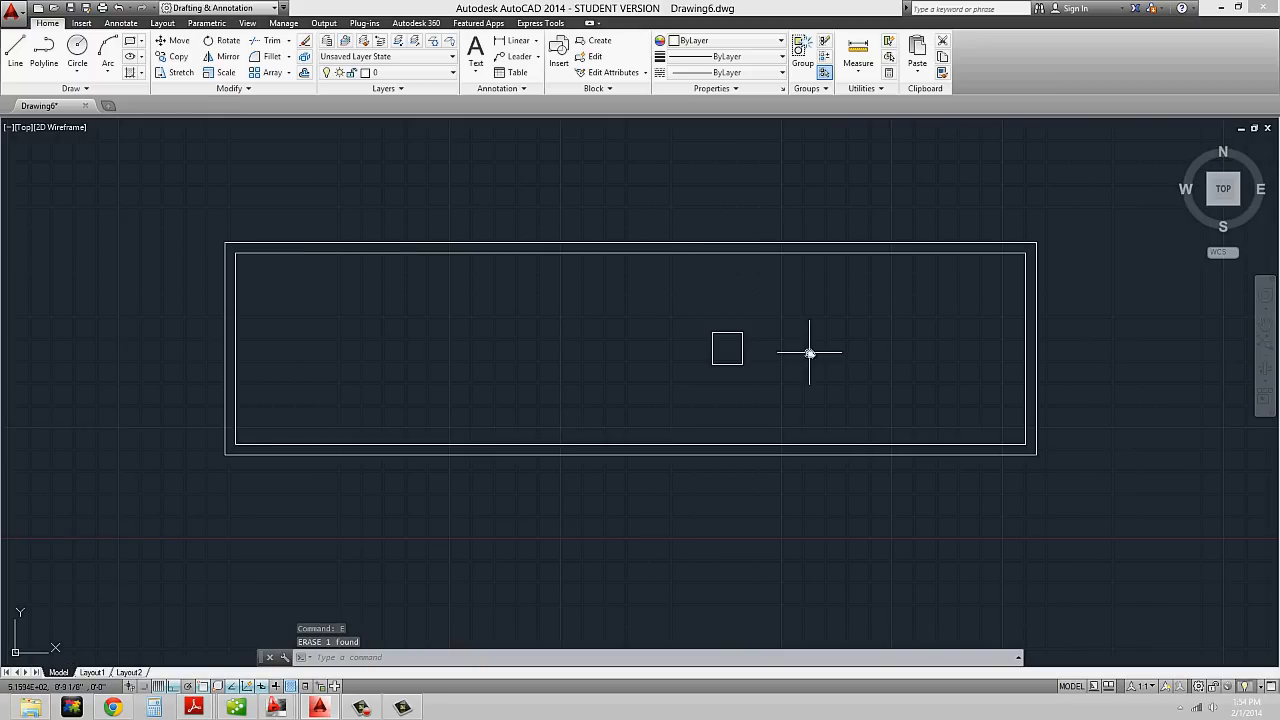
pyautogui.click(727, 335)
pyautogui.scroll(3, 704, 342)
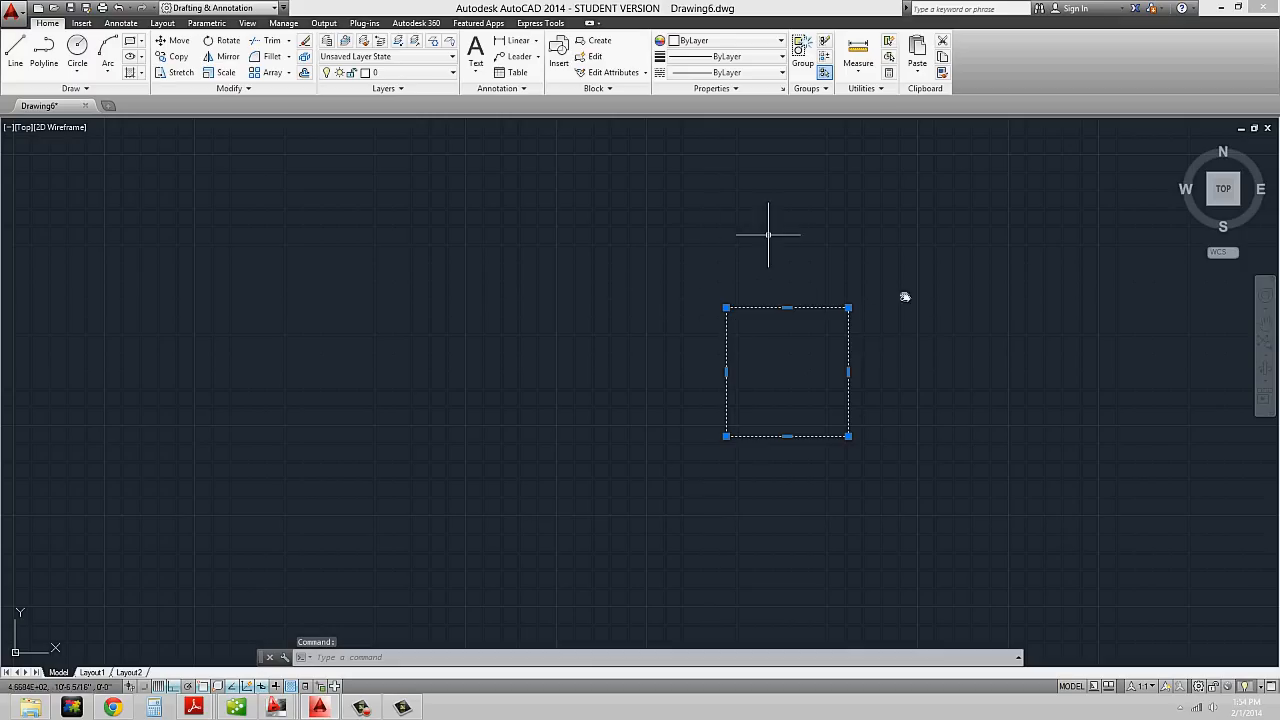
pyautogui.scroll(2, 760, 298)
pyautogui.scroll(-2, 821, 275)
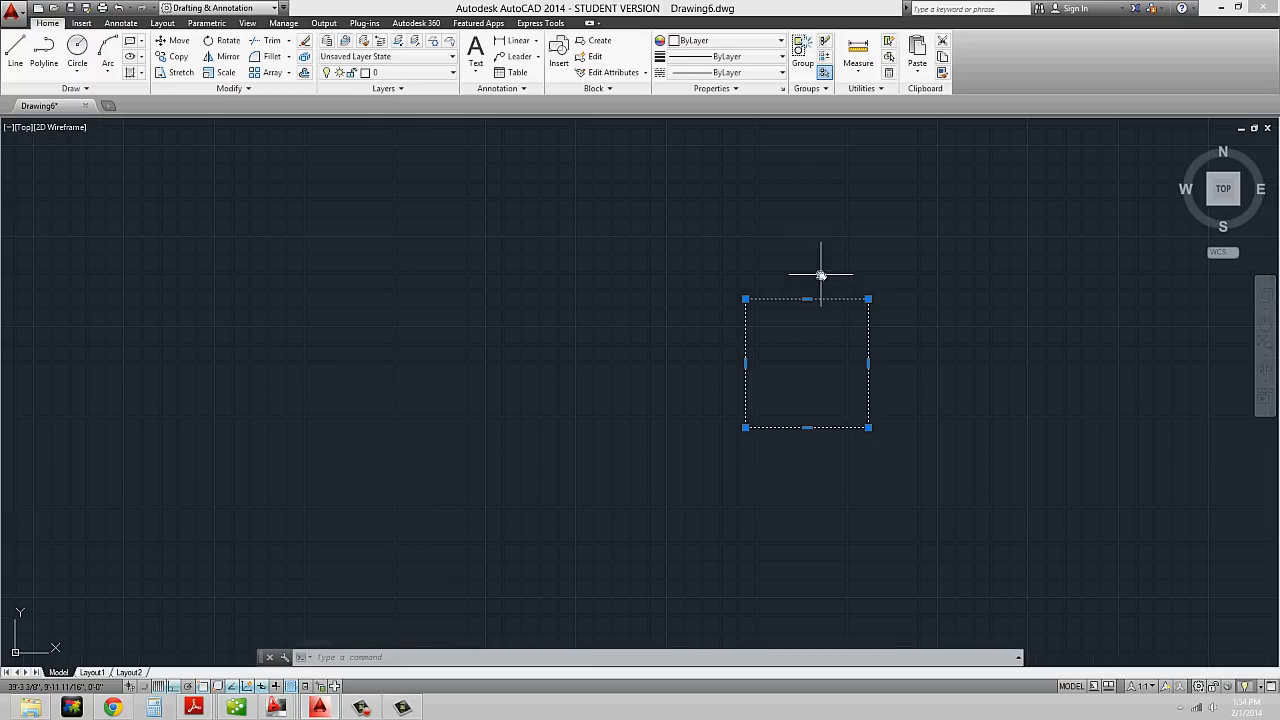
pyautogui.scroll(-2, 926, 343)
pyautogui.moveTo(923, 343); pyautogui.dragTo(764, 363, button='middle')
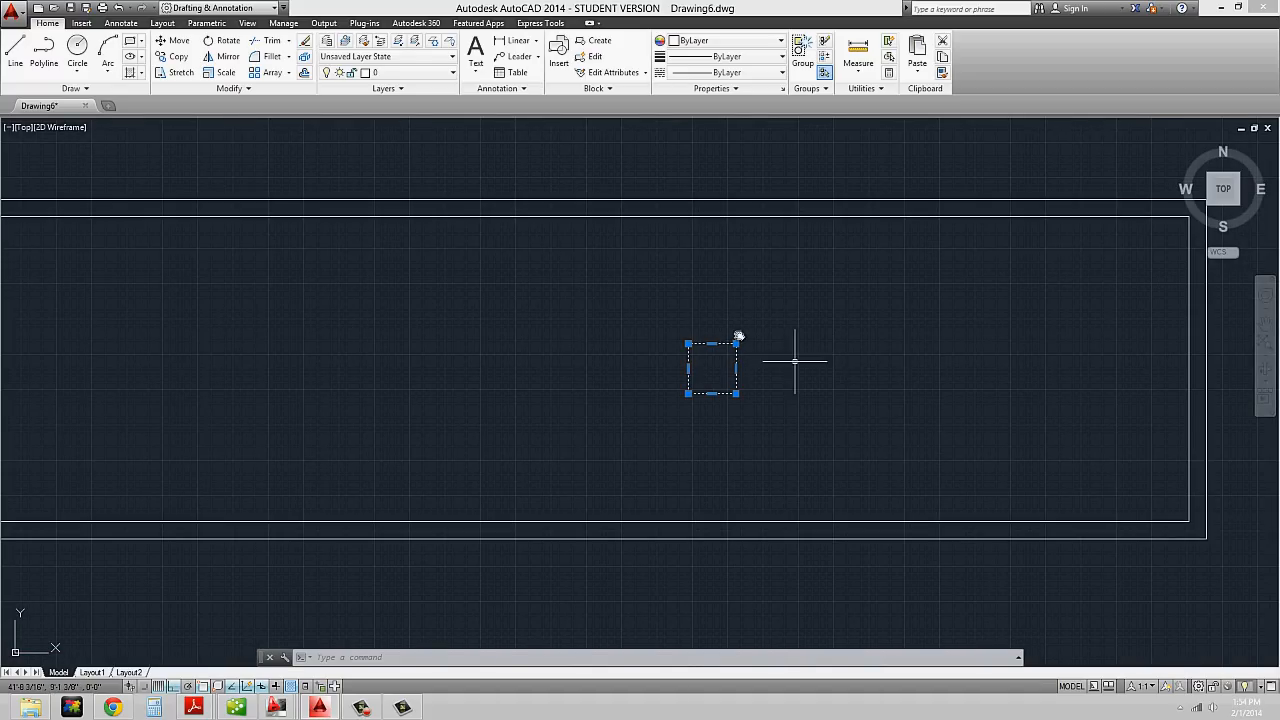
pyautogui.click(737, 344)
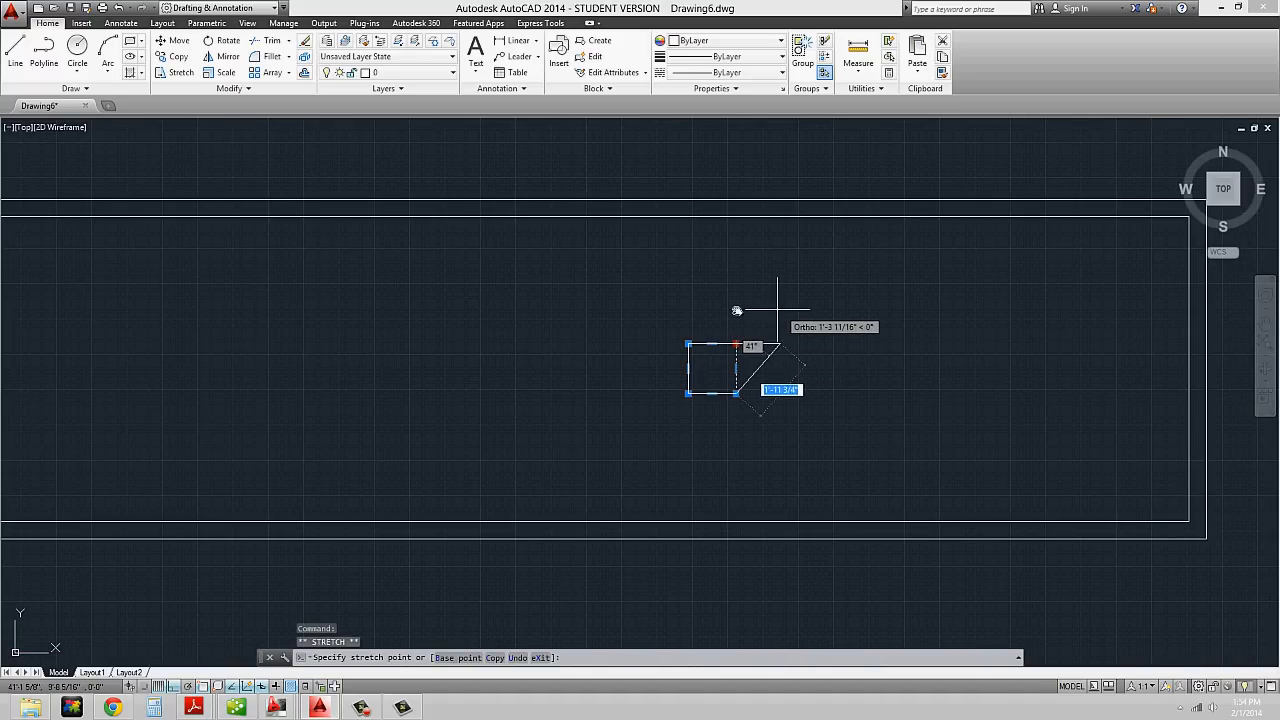
pyautogui.press('Escape')
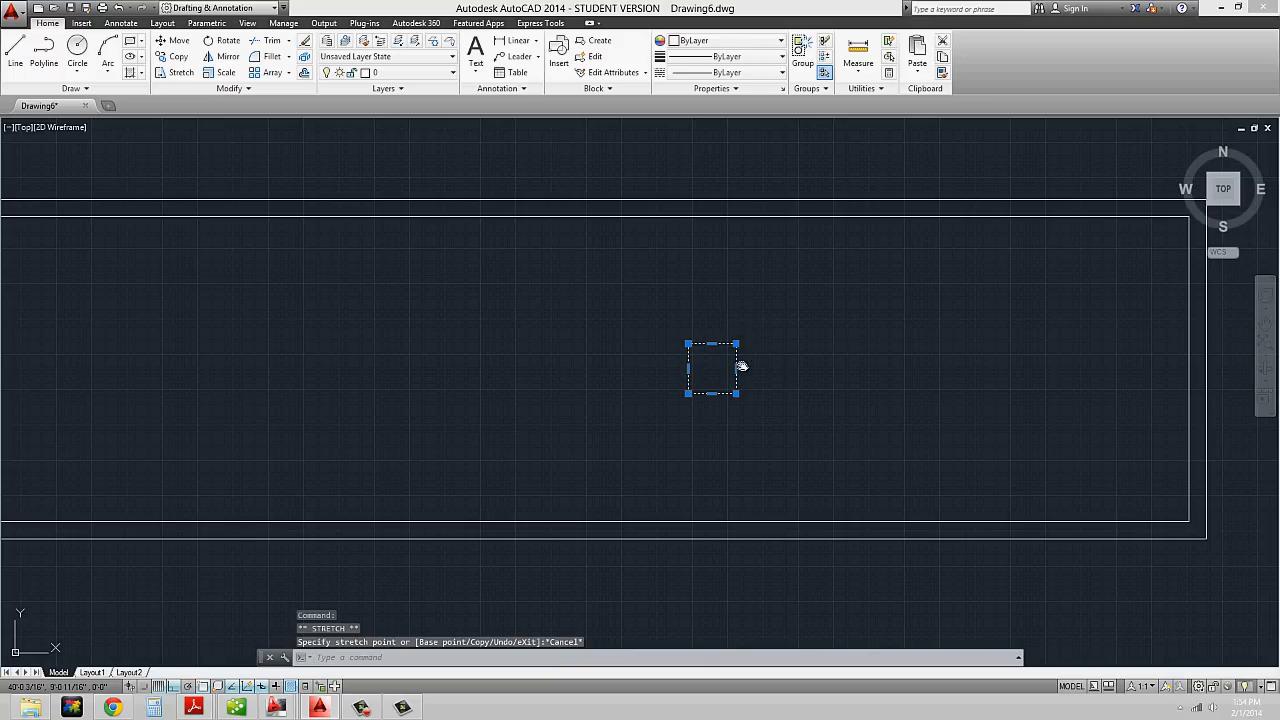
pyautogui.press('Escape')
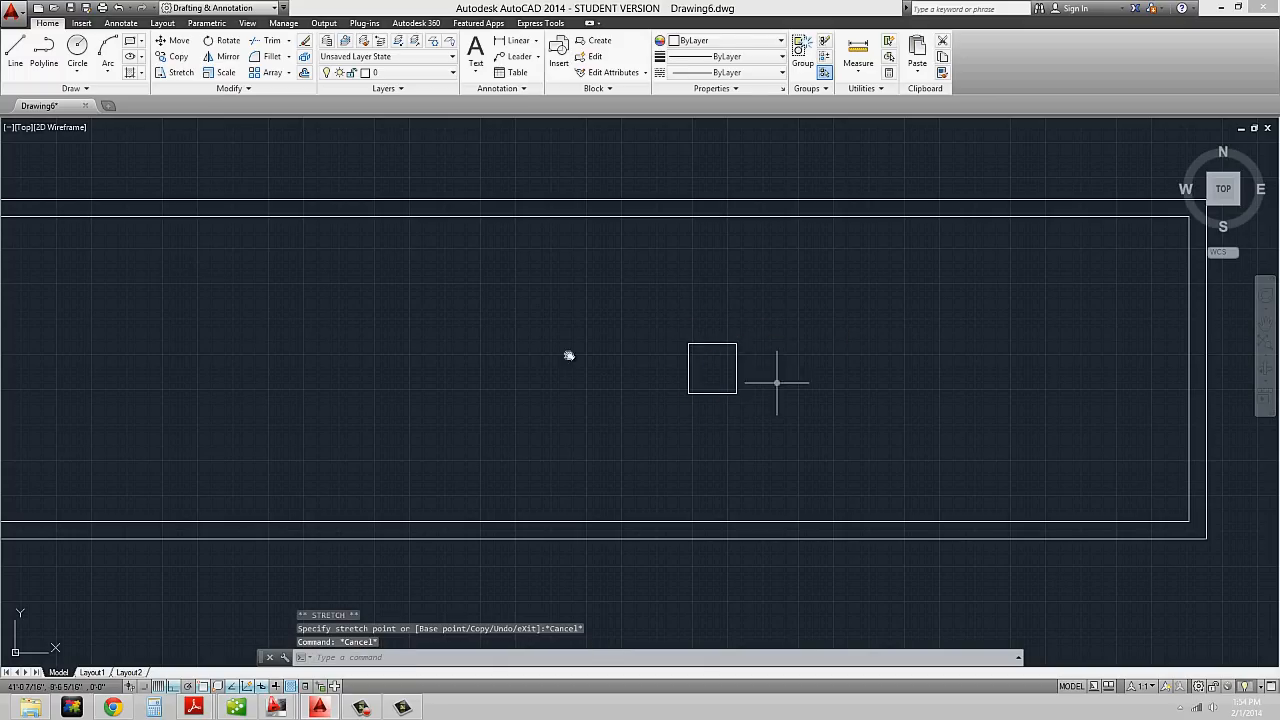
# - Draw a circle about 1'-1" in radius west of the small rectangle, then select it and clear the selection
pyautogui.click(77, 47)
pyautogui.click(583, 364)
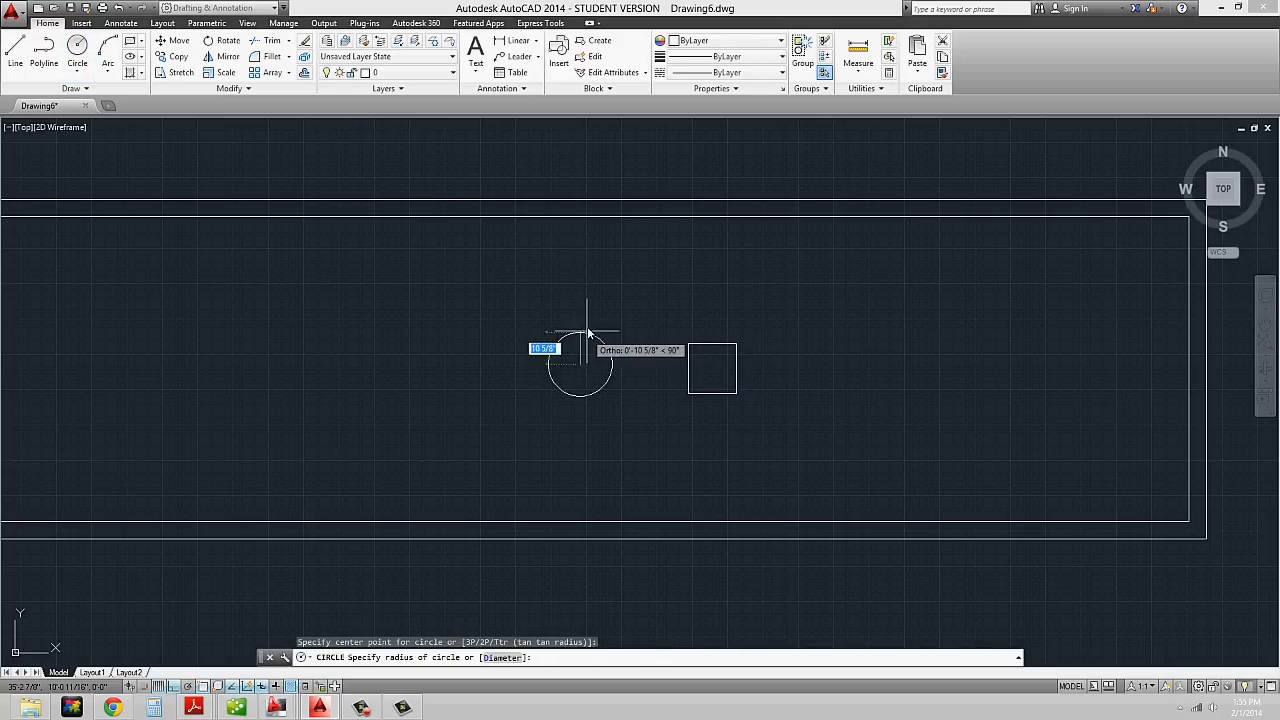
pyautogui.click(585, 328)
pyautogui.moveTo(609, 327); pyautogui.dragTo(583, 391)
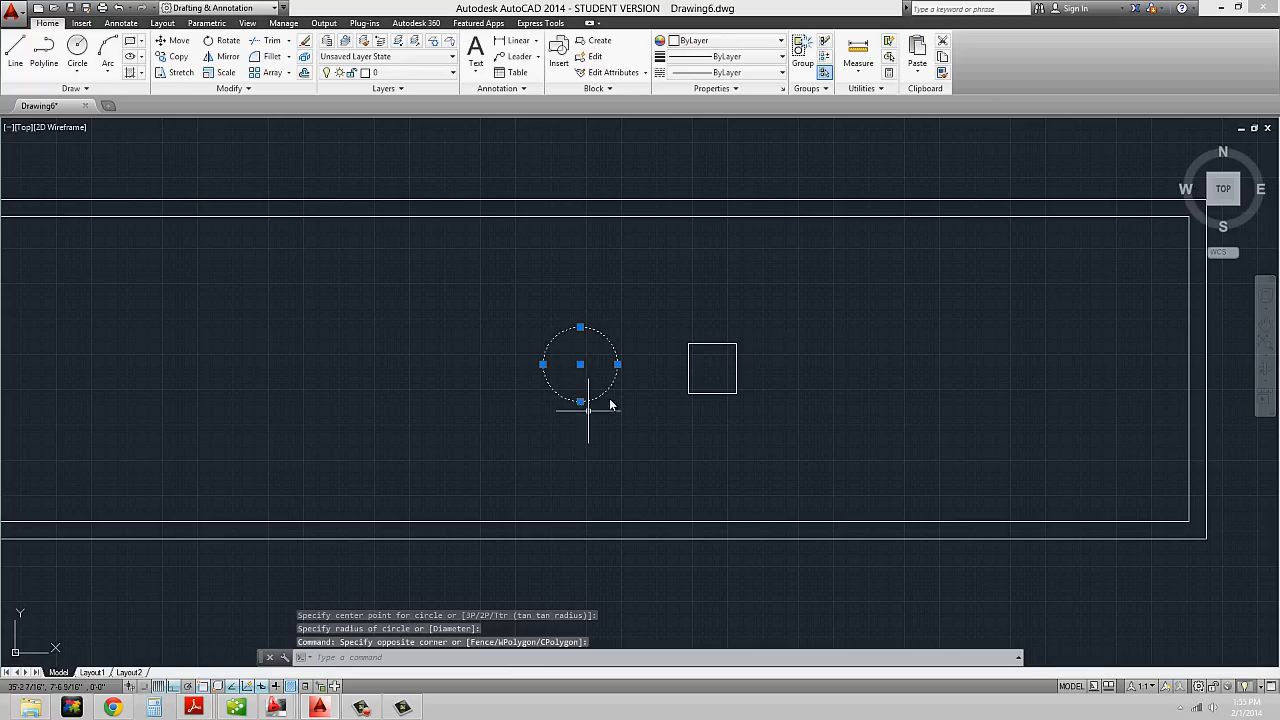
pyautogui.press('Escape')
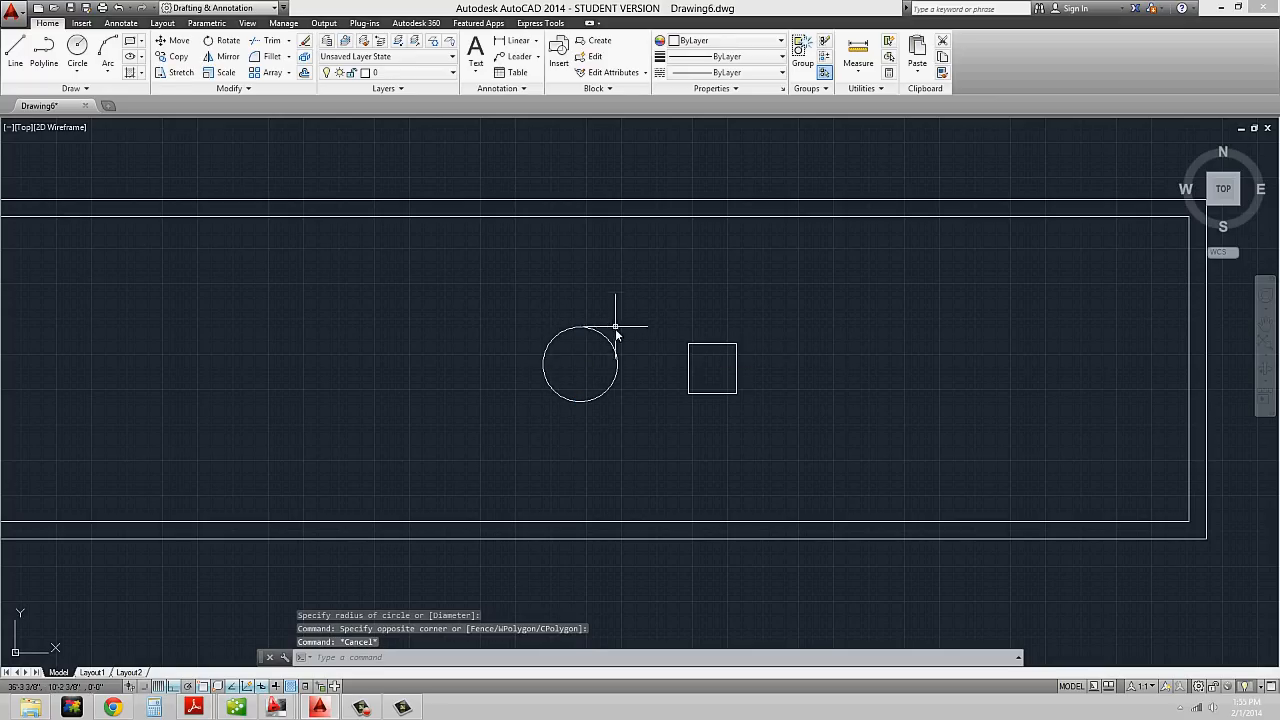
# - Draw a horizontal line about 3'-2" long to the west of the circle
pyautogui.click(15, 50)
pyautogui.click(371, 341)
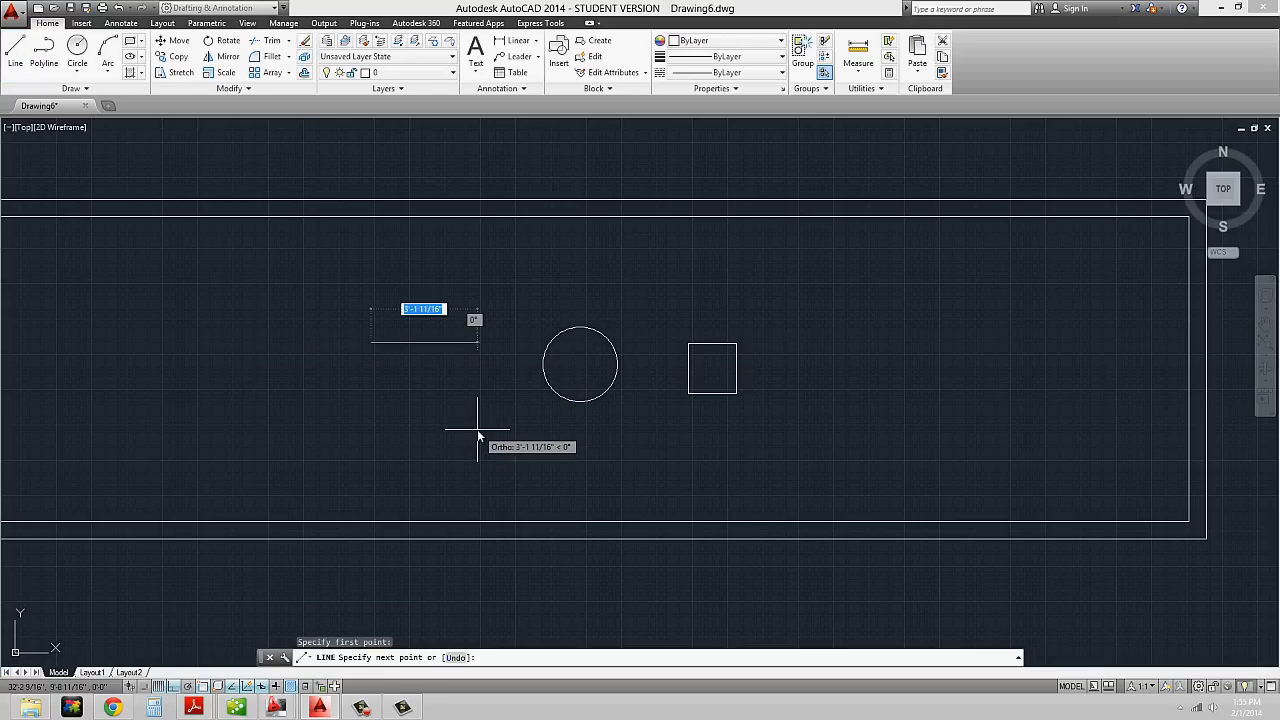
pyautogui.click(477, 429)
pyautogui.press('Escape')
# - Select the horizontal line and the small rectangle in turn to inspect their grips, clearing the selection each time
pyautogui.scroll(2, 452, 355)
pyautogui.moveTo(452, 355); pyautogui.dragTo(437, 320)
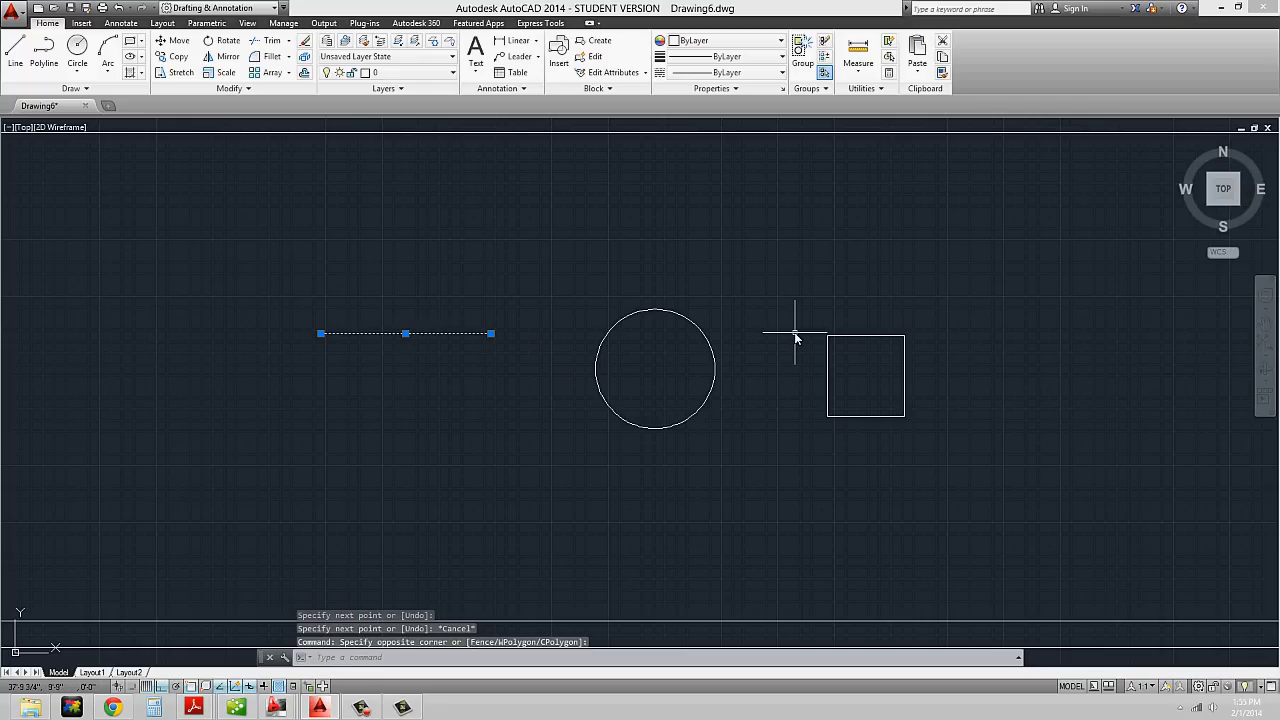
pyautogui.press('Escape')
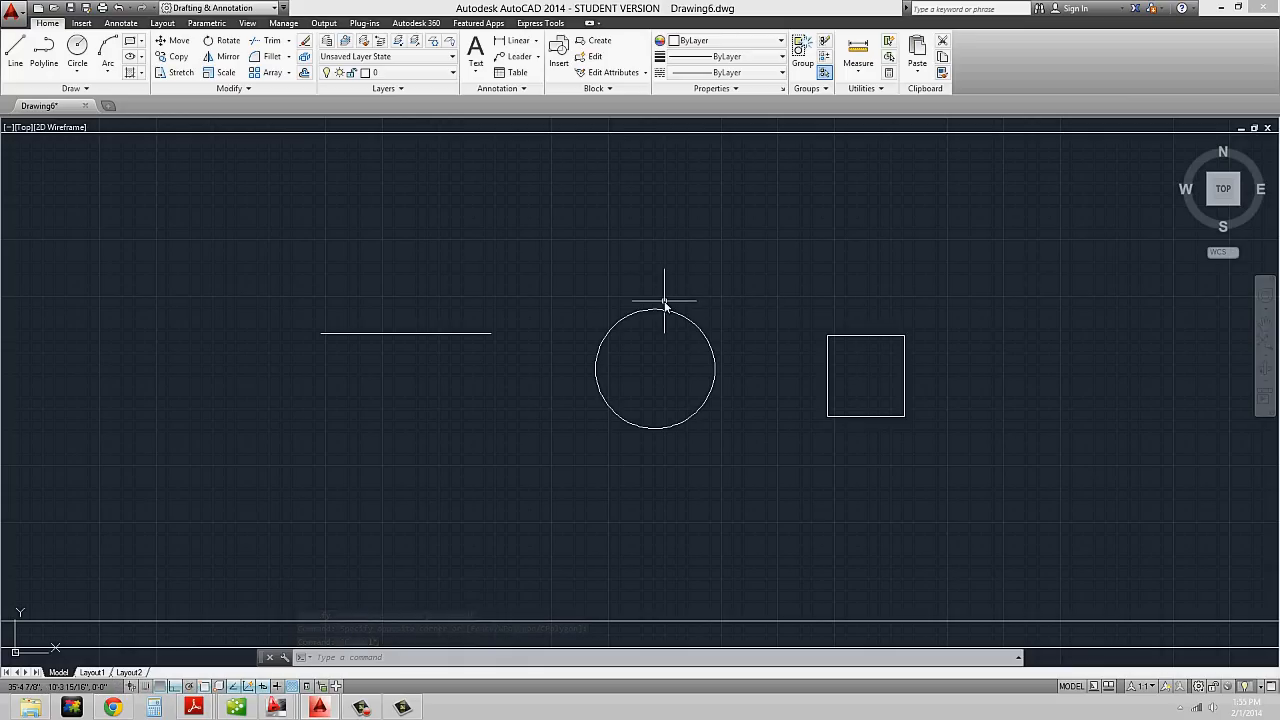
pyautogui.click(904, 370)
pyautogui.click(886, 305)
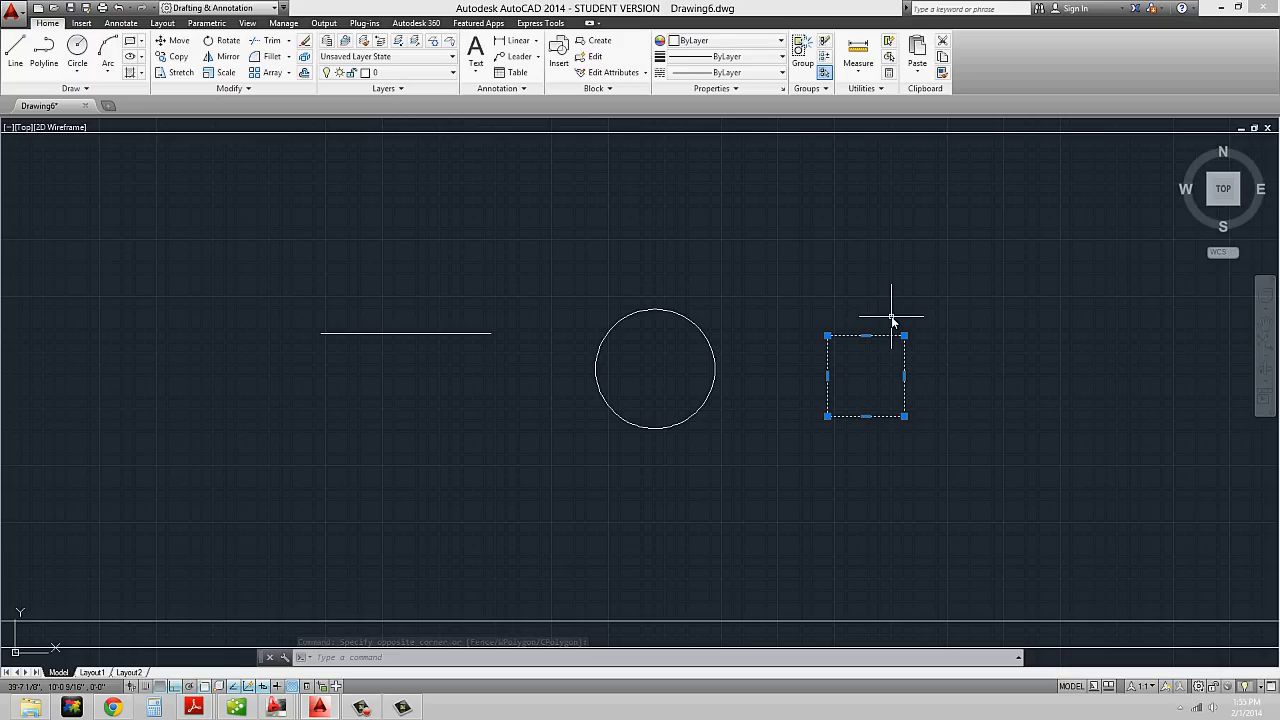
pyautogui.press('Escape')
# - Move the circle about 7' east by its center grip, past the small rectangle, and clear the selection
pyautogui.click(690, 314)
pyautogui.click(674, 334)
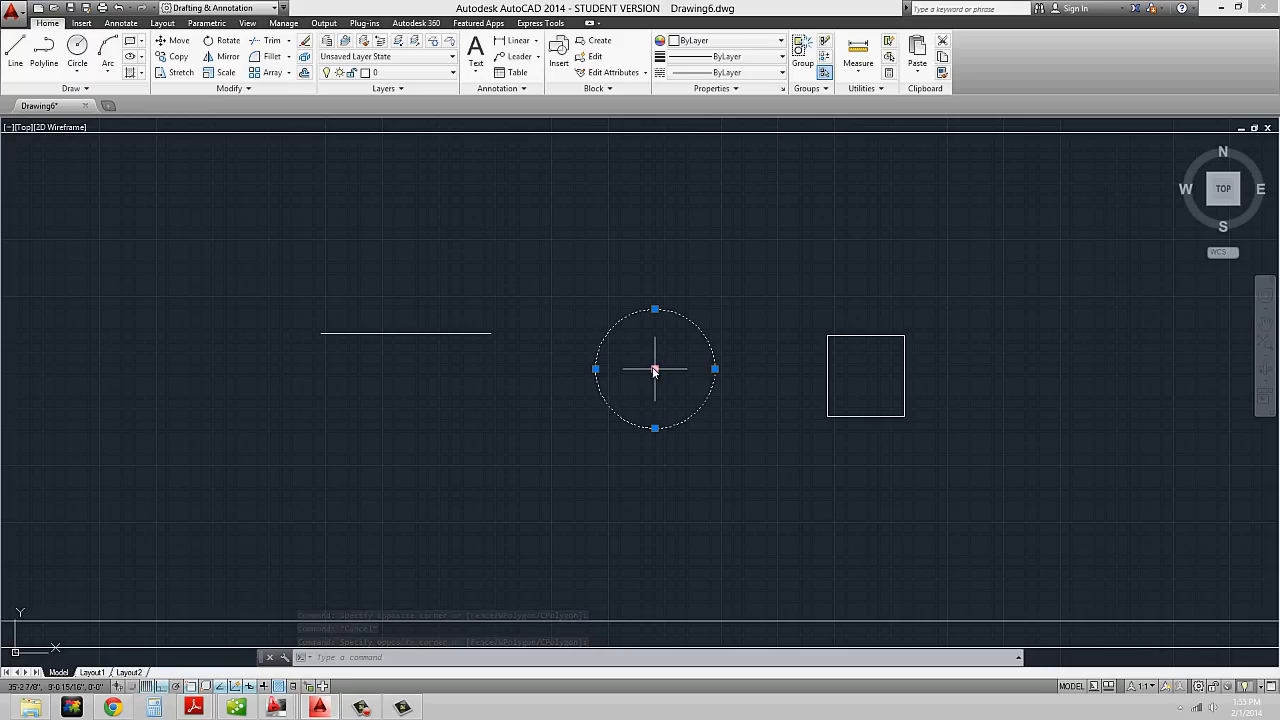
pyautogui.click(655, 368)
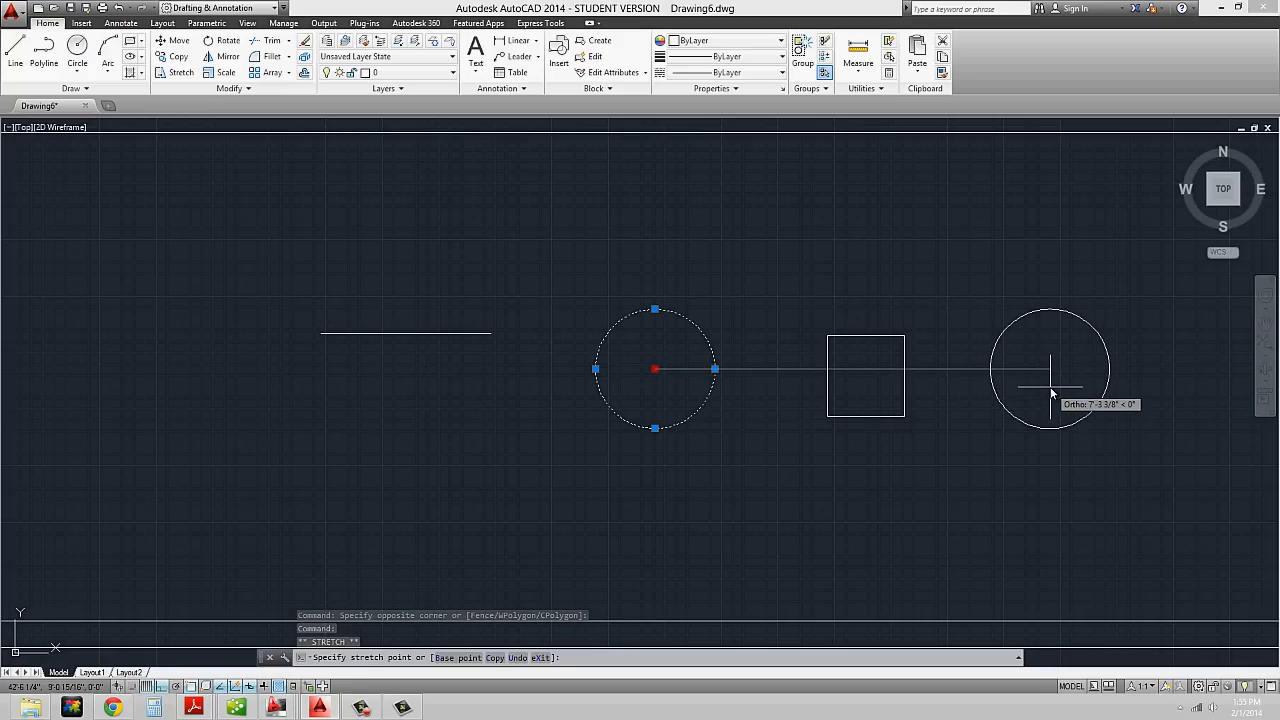
pyautogui.click(1031, 370)
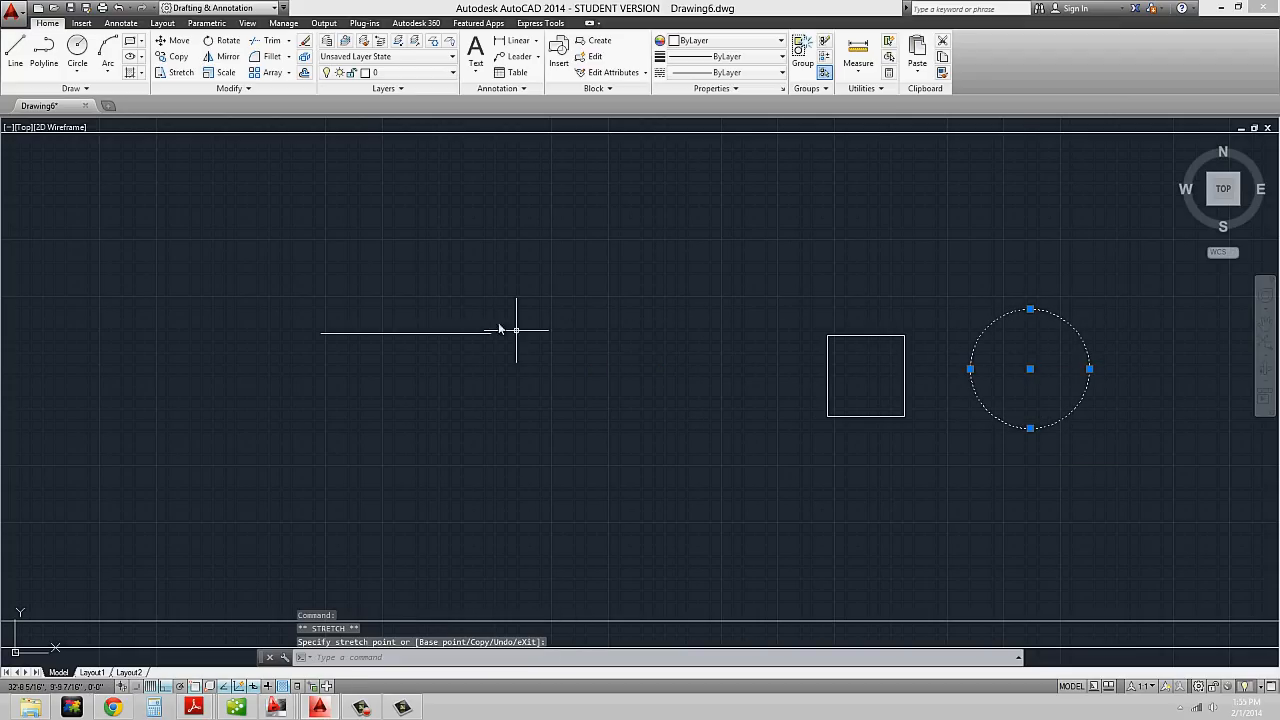
pyautogui.press('Escape')
# - Move the horizontal line straight north by its midpoint grip and clear the selection
pyautogui.click(415, 333)
pyautogui.click(375, 358)
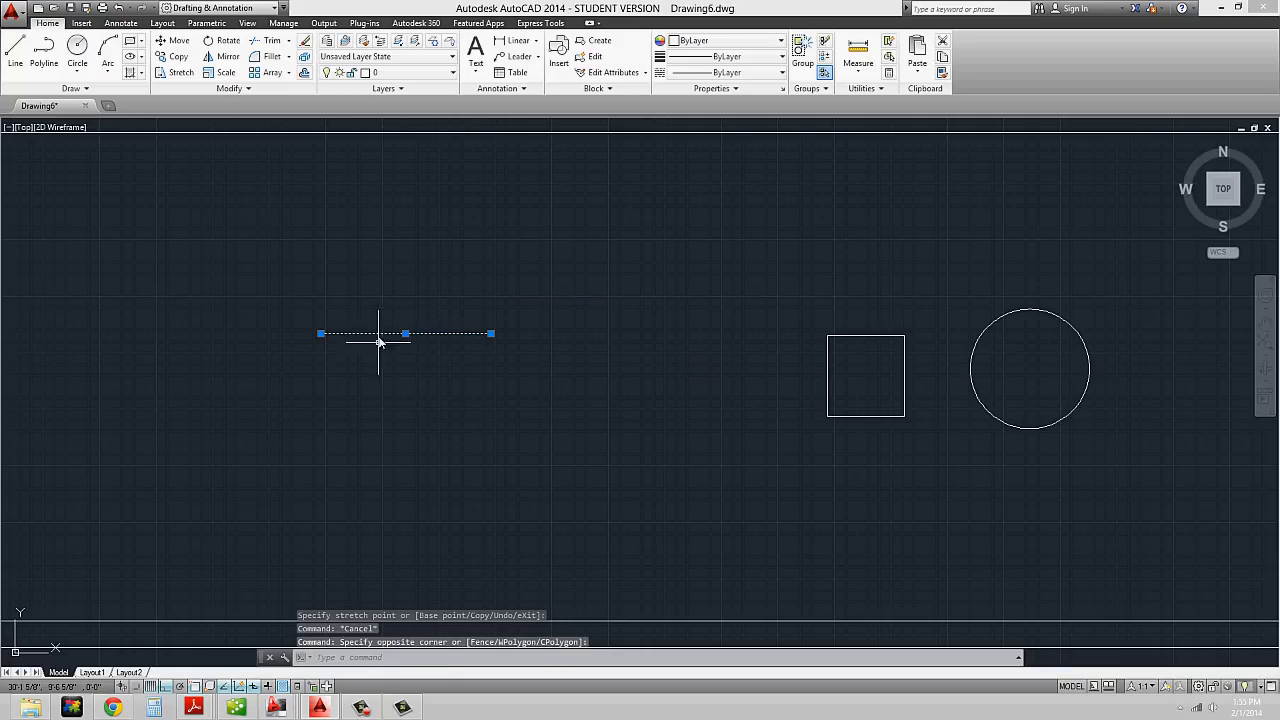
pyautogui.click(405, 333)
pyautogui.click(405, 220)
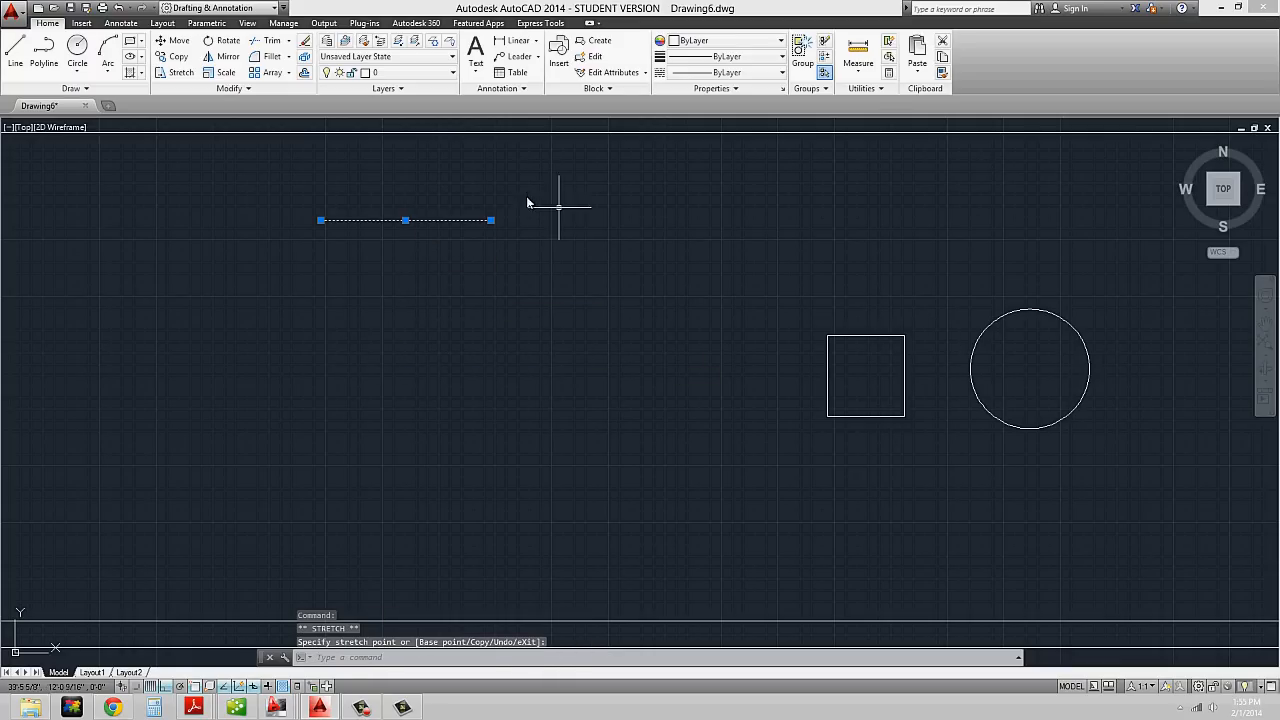
pyautogui.press('Escape')
# - Resize the circle to a 2' radius using its north quadrant grip
pyautogui.scroll(-2, 914, 309)
pyautogui.moveTo(914, 309); pyautogui.dragTo(716, 343, button='middle')
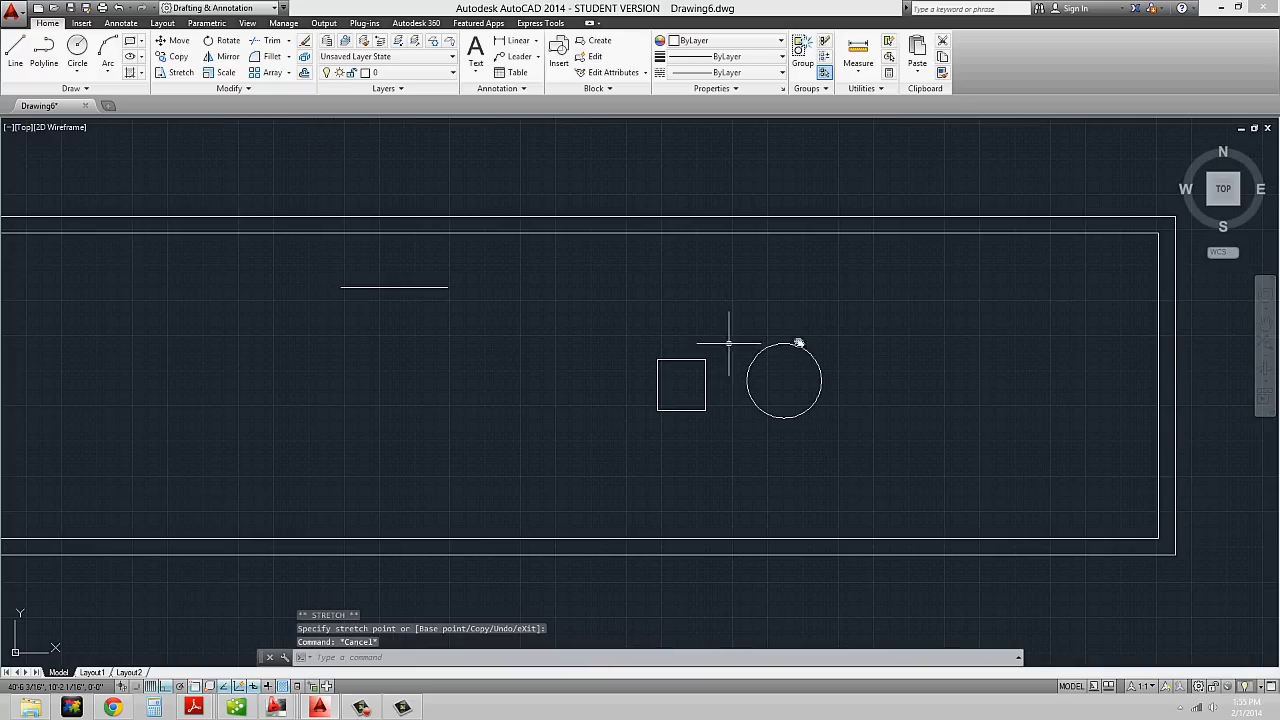
pyautogui.click(804, 347)
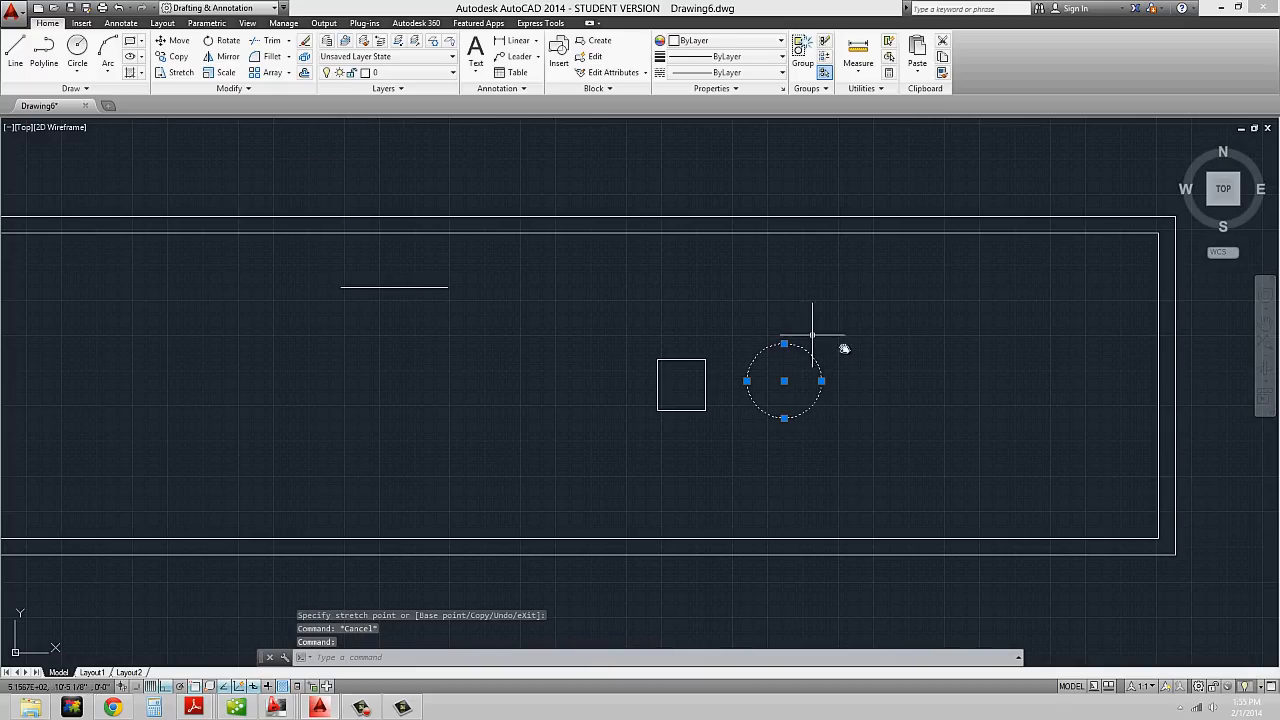
pyautogui.scroll(4, 784, 342)
pyautogui.click(784, 344)
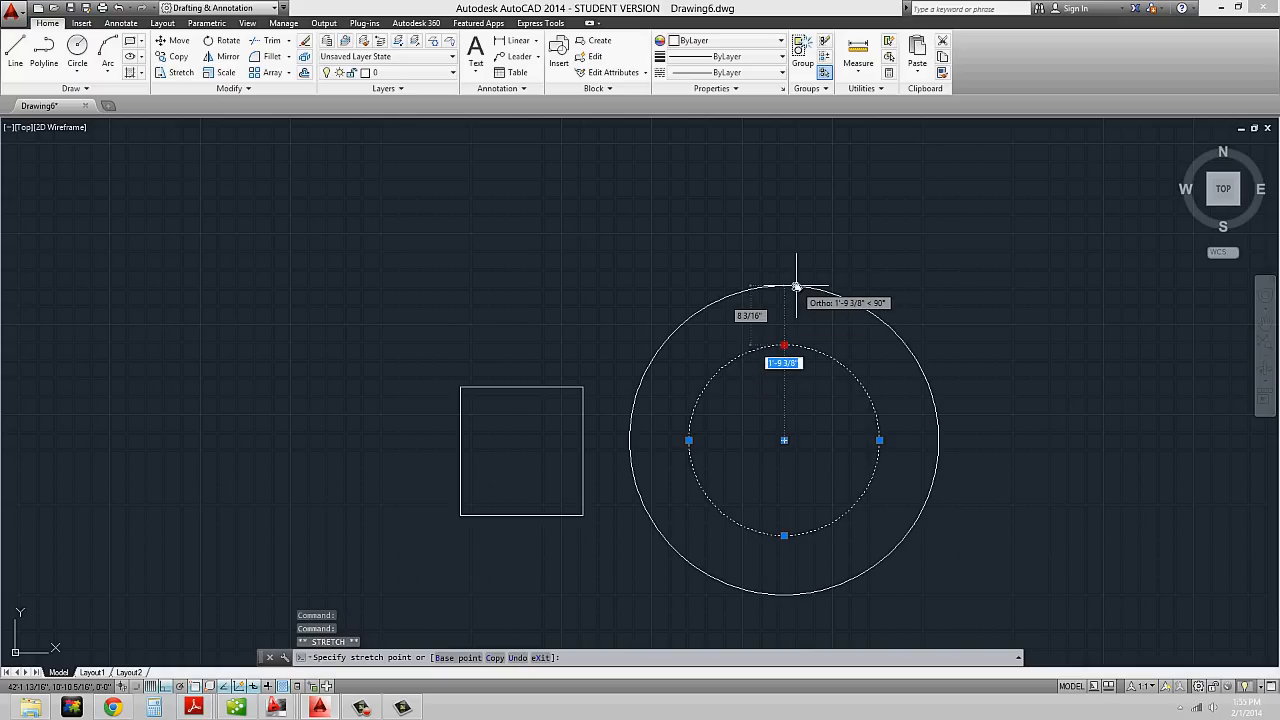
pyautogui.write("2'")
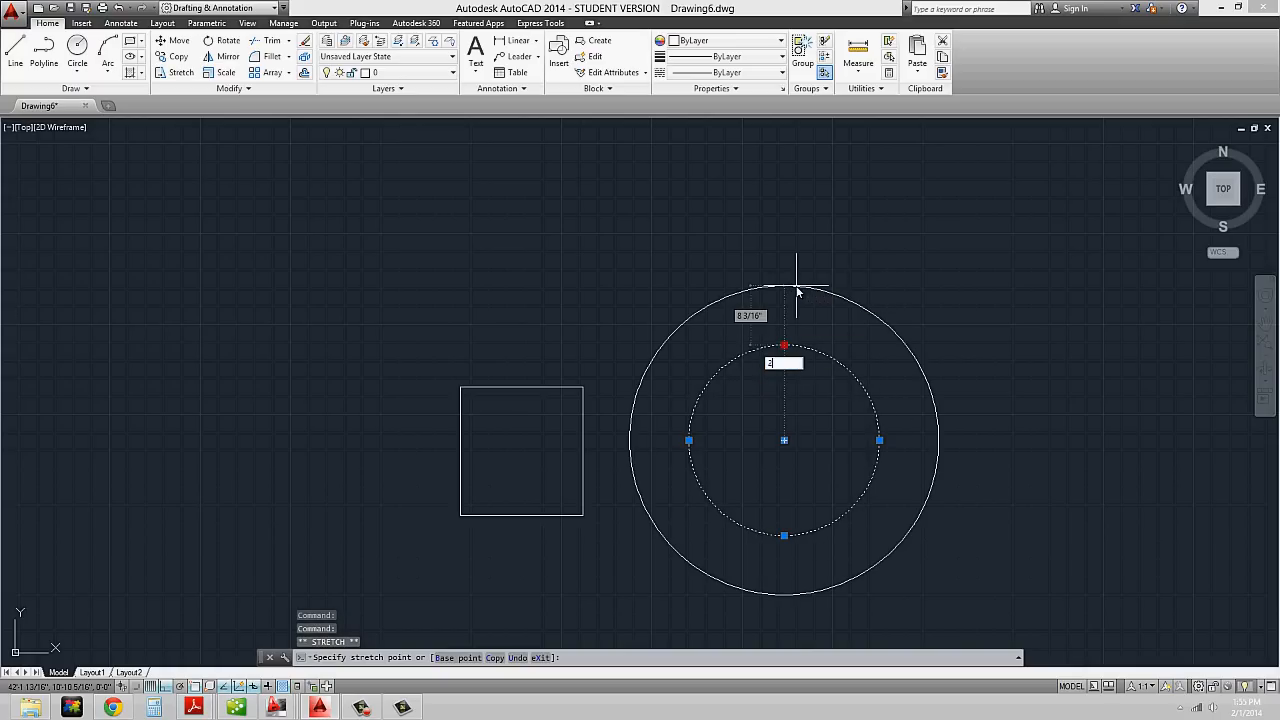
pyautogui.press('Return')
pyautogui.scroll(-2, 797, 288)
pyautogui.press('Escape')
# - Check the distance from the circle's center to its north quadrant, then cancel the measurement
pyautogui.write('di')
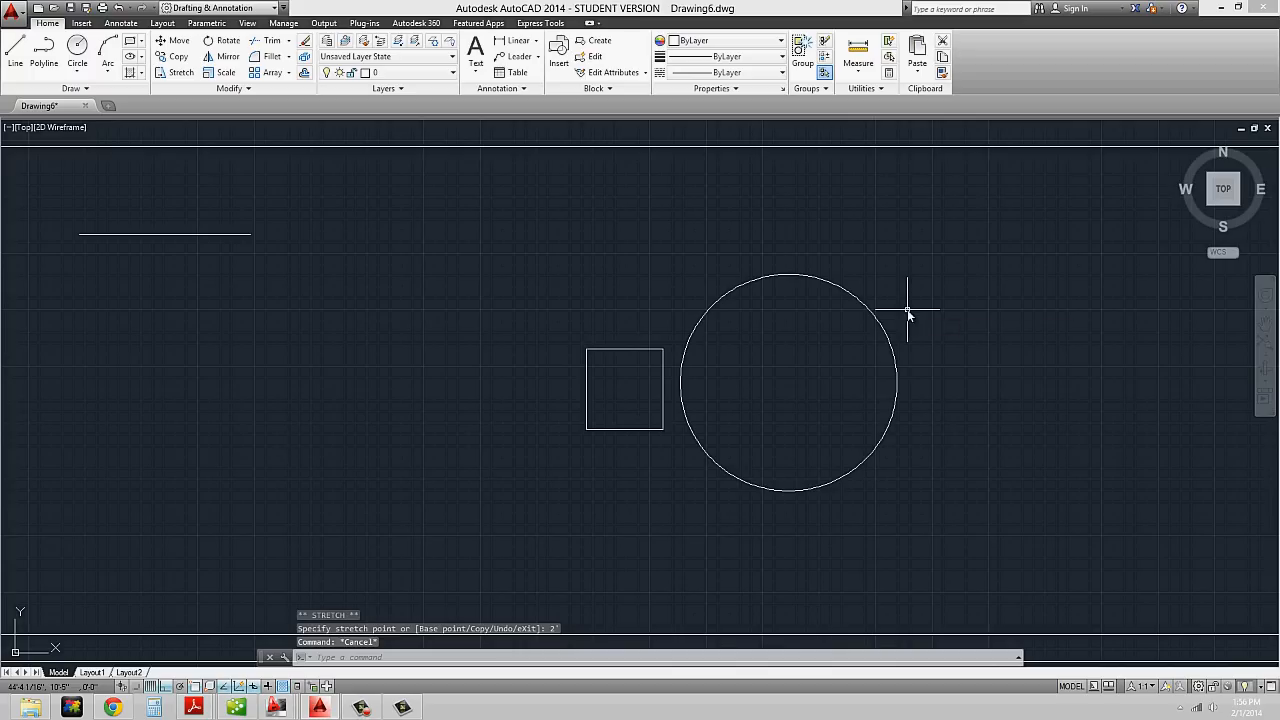
pyautogui.press('Return')
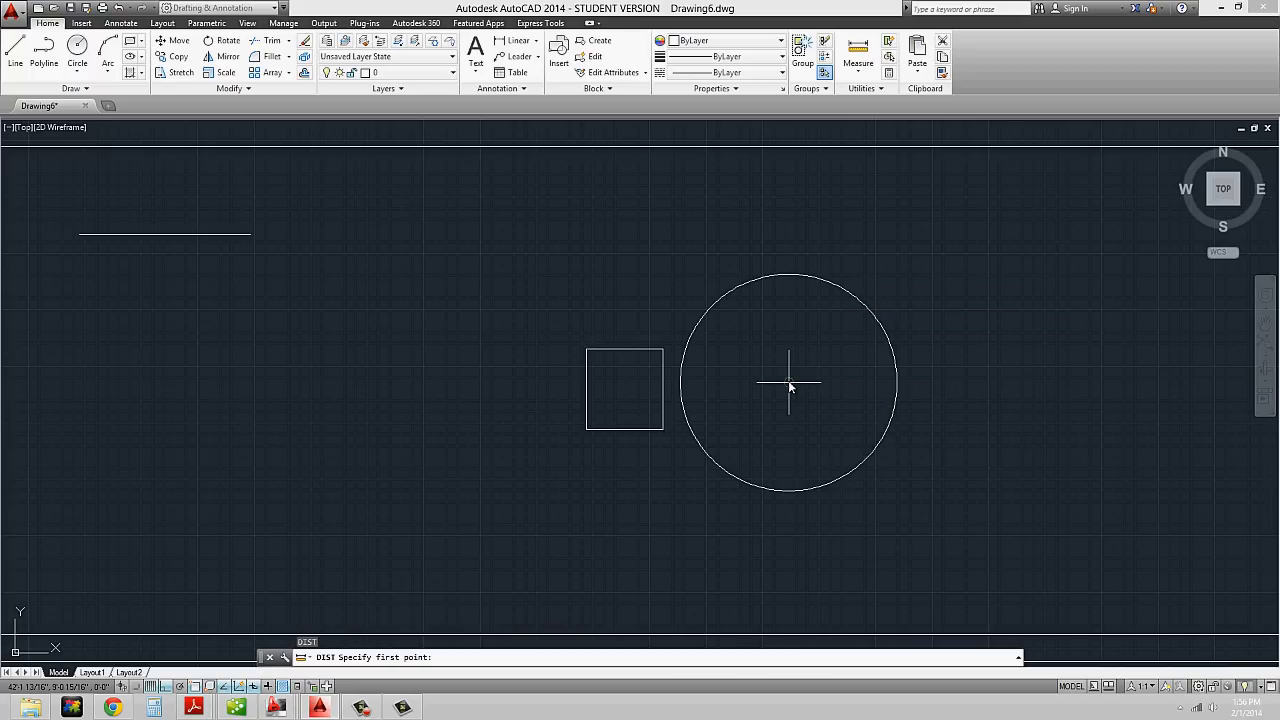
pyautogui.click(788, 381)
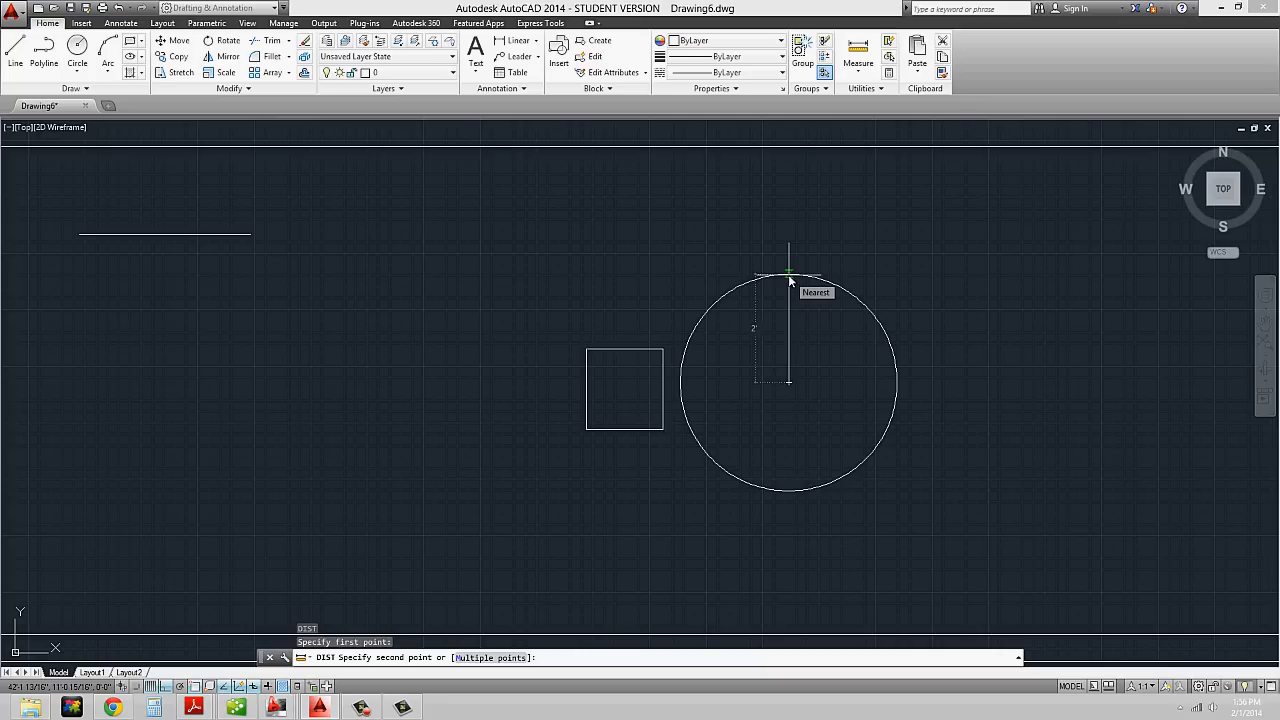
pyautogui.press('Escape')
pyautogui.press('Escape')
# - Stretch the east side of the double outline 2' to the west with a crossing selection
pyautogui.scroll(-3, 905, 332)
pyautogui.moveTo(905, 332); pyautogui.dragTo(703, 337, button='middle')
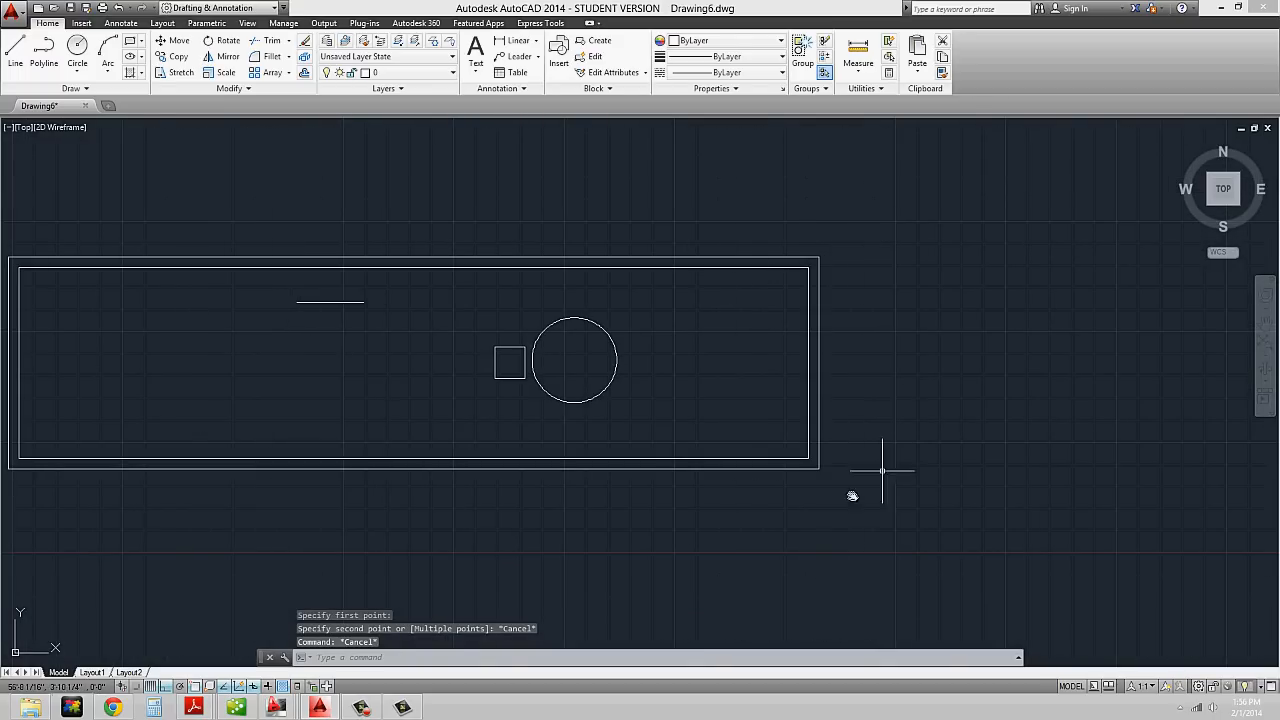
pyautogui.write('s')
pyautogui.press('Return')
pyautogui.click(862, 217)
pyautogui.click(737, 515)
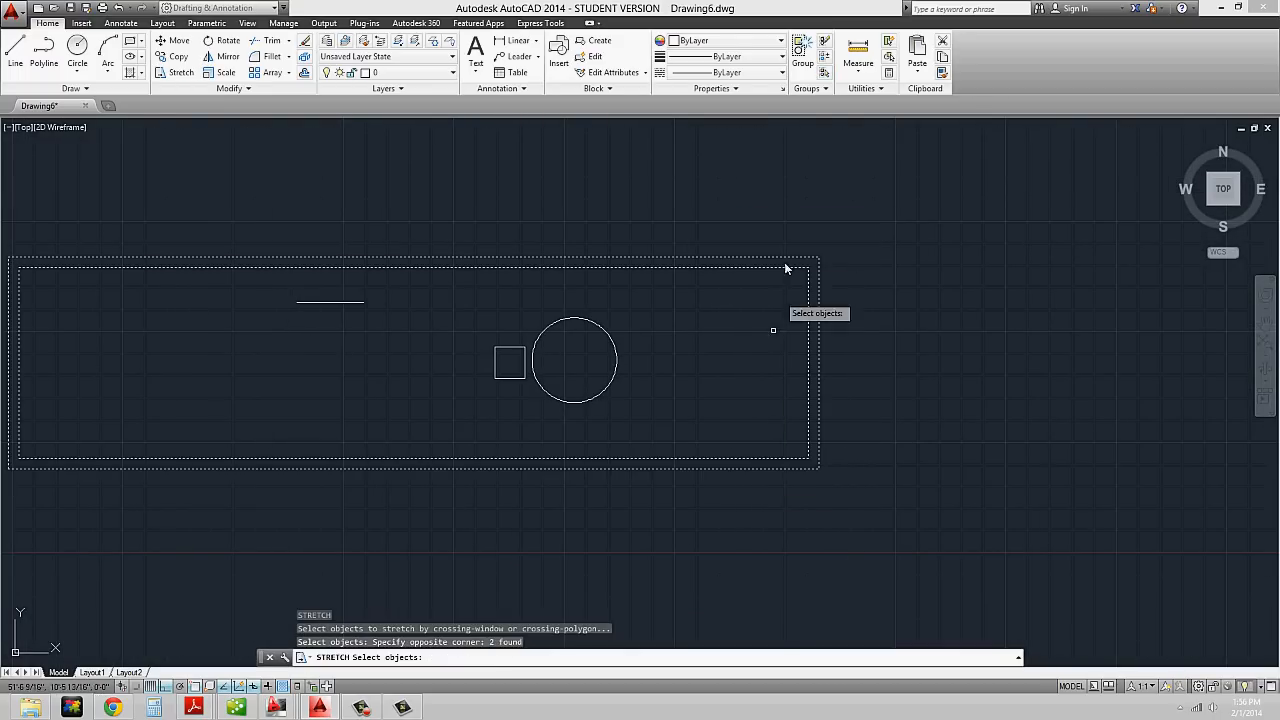
pyautogui.press('Return')
pyautogui.click(850, 209)
pyautogui.write("2'")
pyautogui.press('Return')
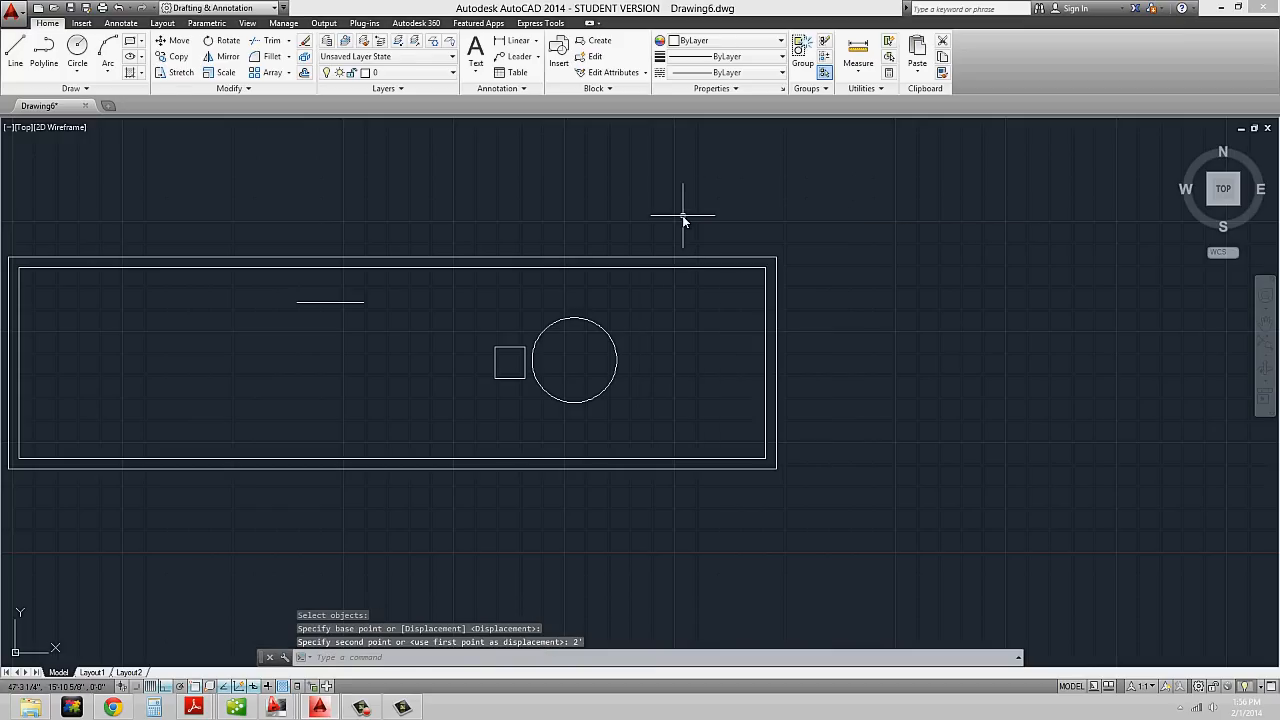
# - Measure the distance from the circle's center to a nearest point on its northeast edge
pyautogui.scroll(2, 561, 354)
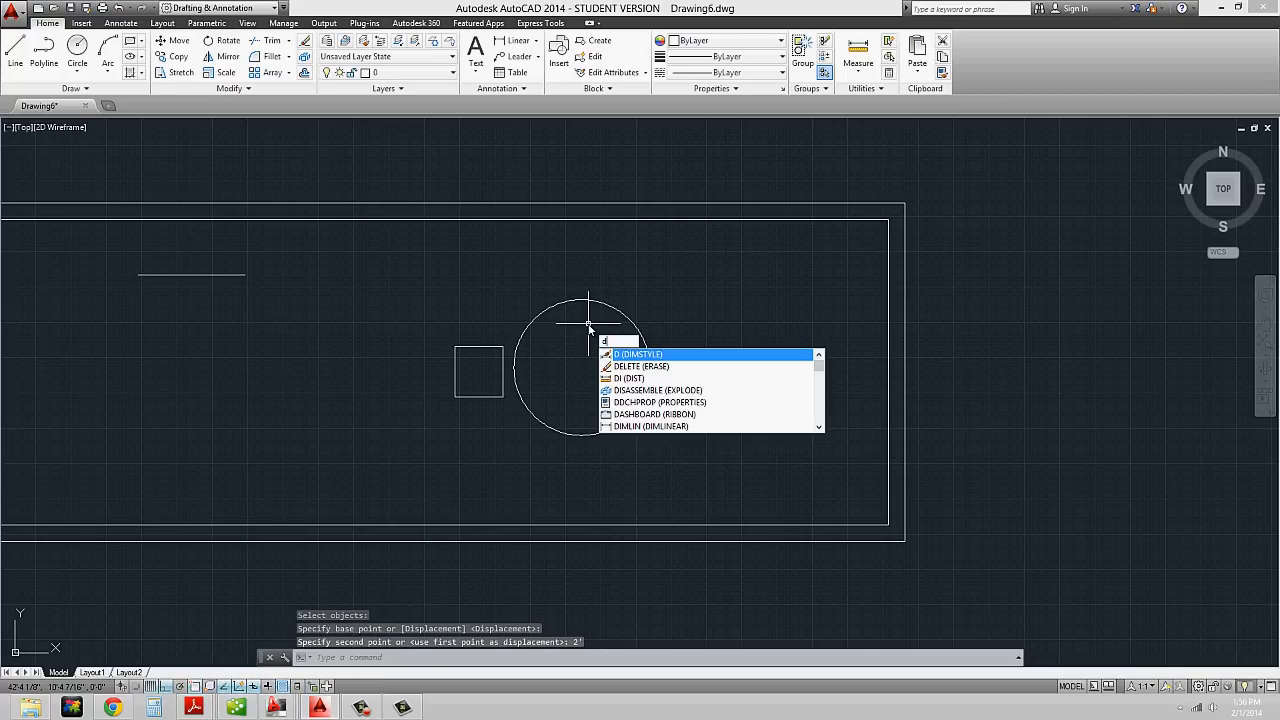
pyautogui.write('i')
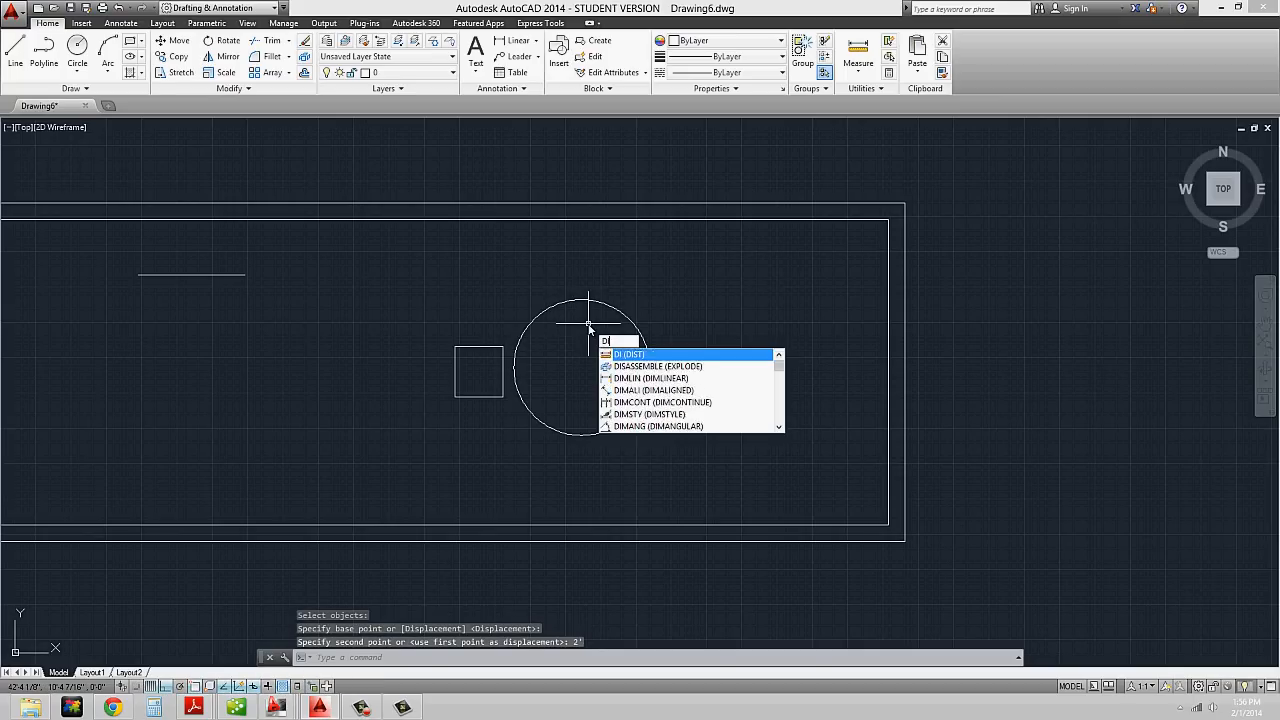
pyautogui.press('Return')
pyautogui.scroll(2, 586, 328)
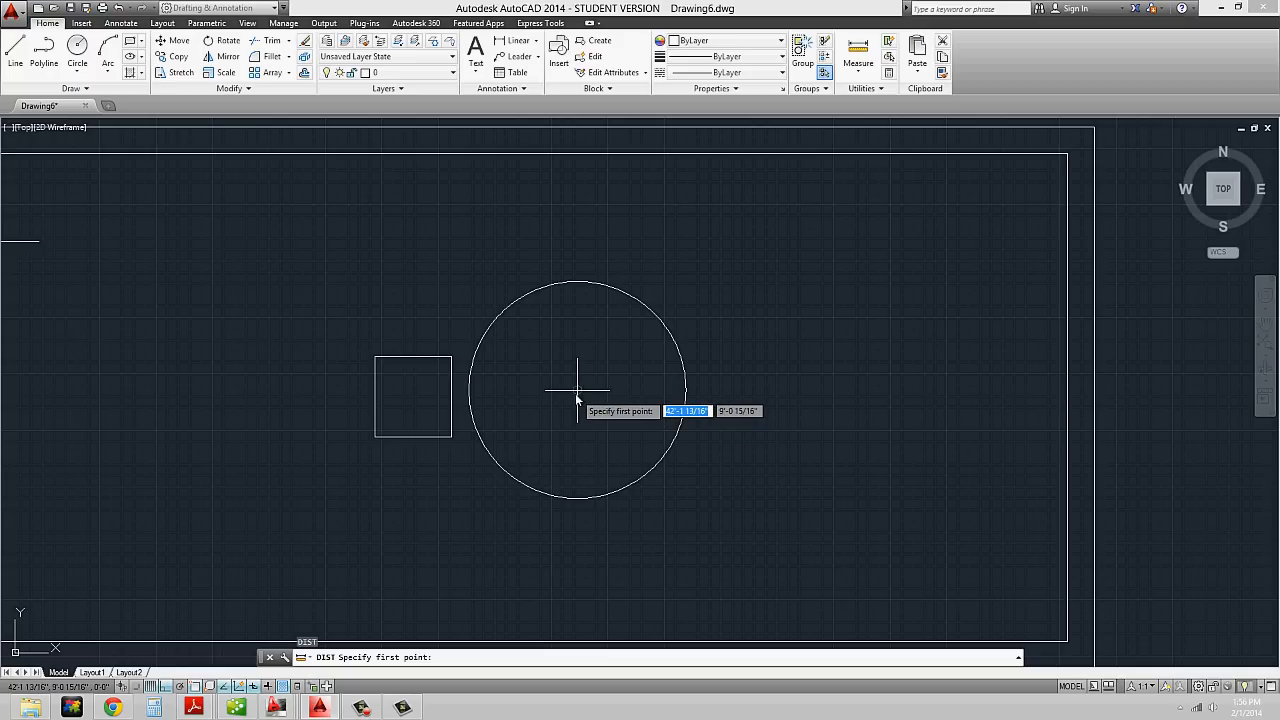
pyautogui.click(577, 392)
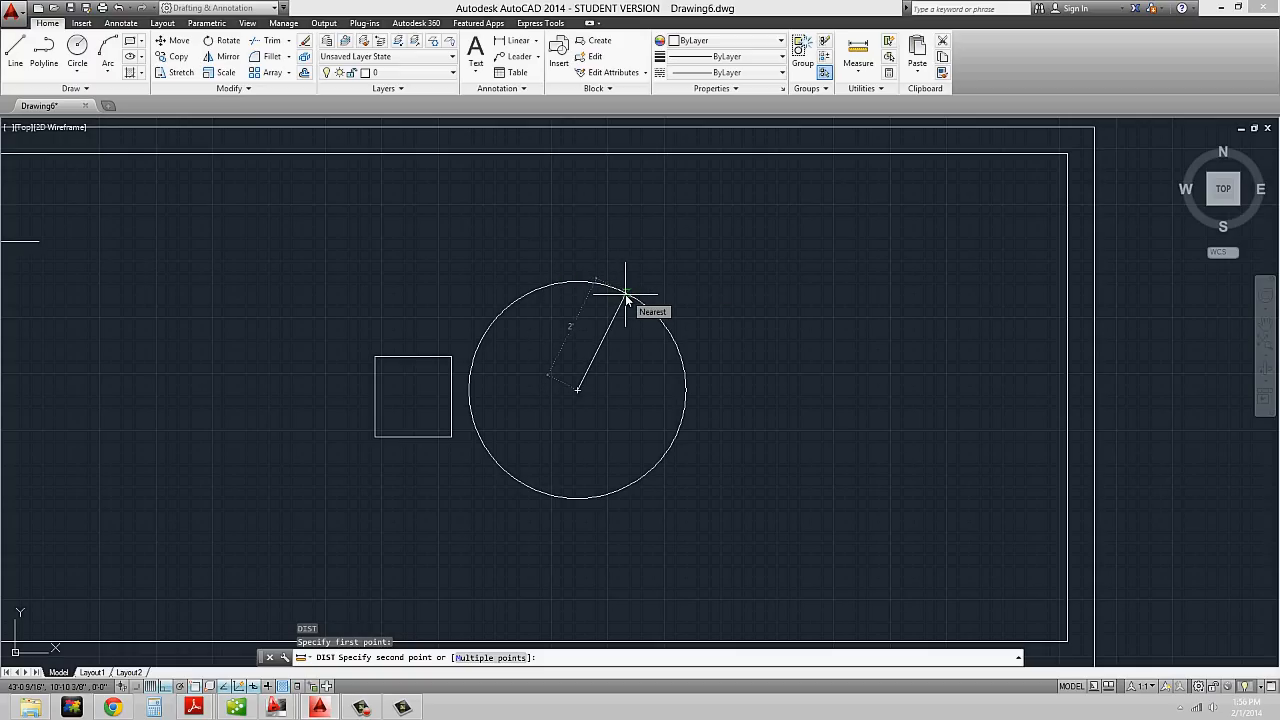
pyautogui.click(626, 298)
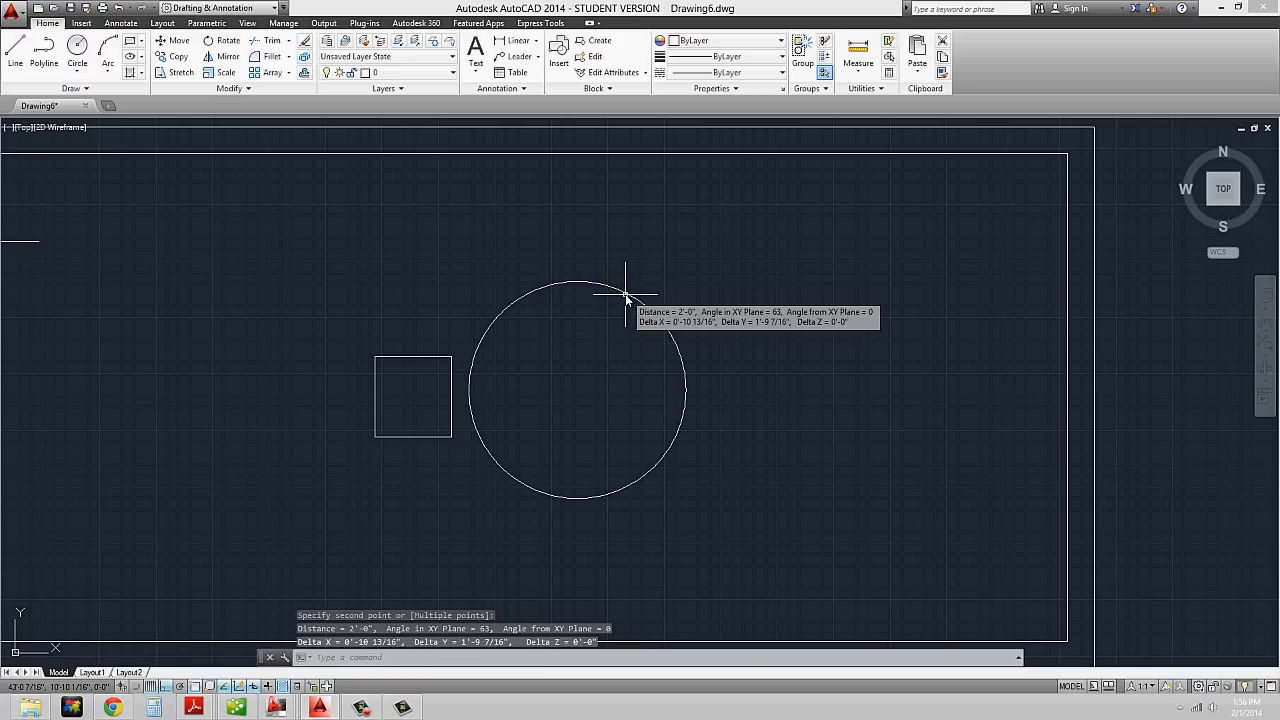
# - Select the circle to inspect its quadrant and center grips, then clear the selection
pyautogui.scroll(-2, 655, 311)
pyautogui.moveTo(640, 331); pyautogui.dragTo(728, 347, button='middle')
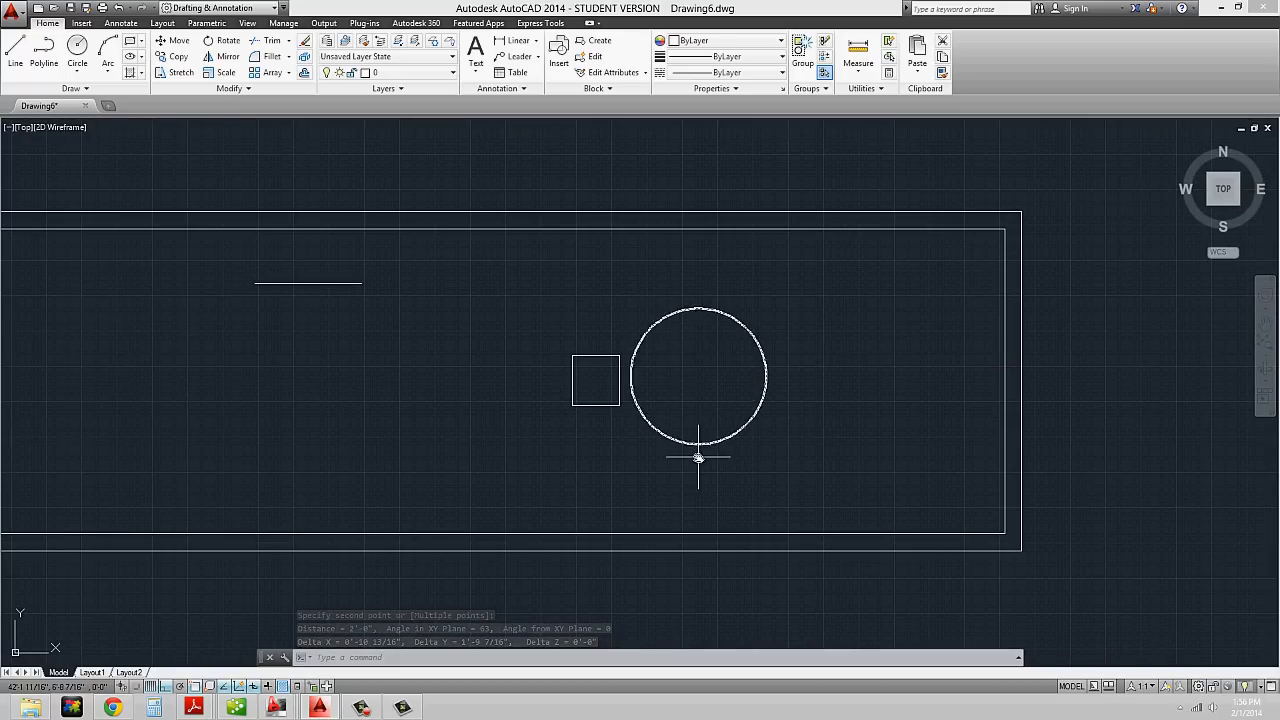
pyautogui.click(700, 309)
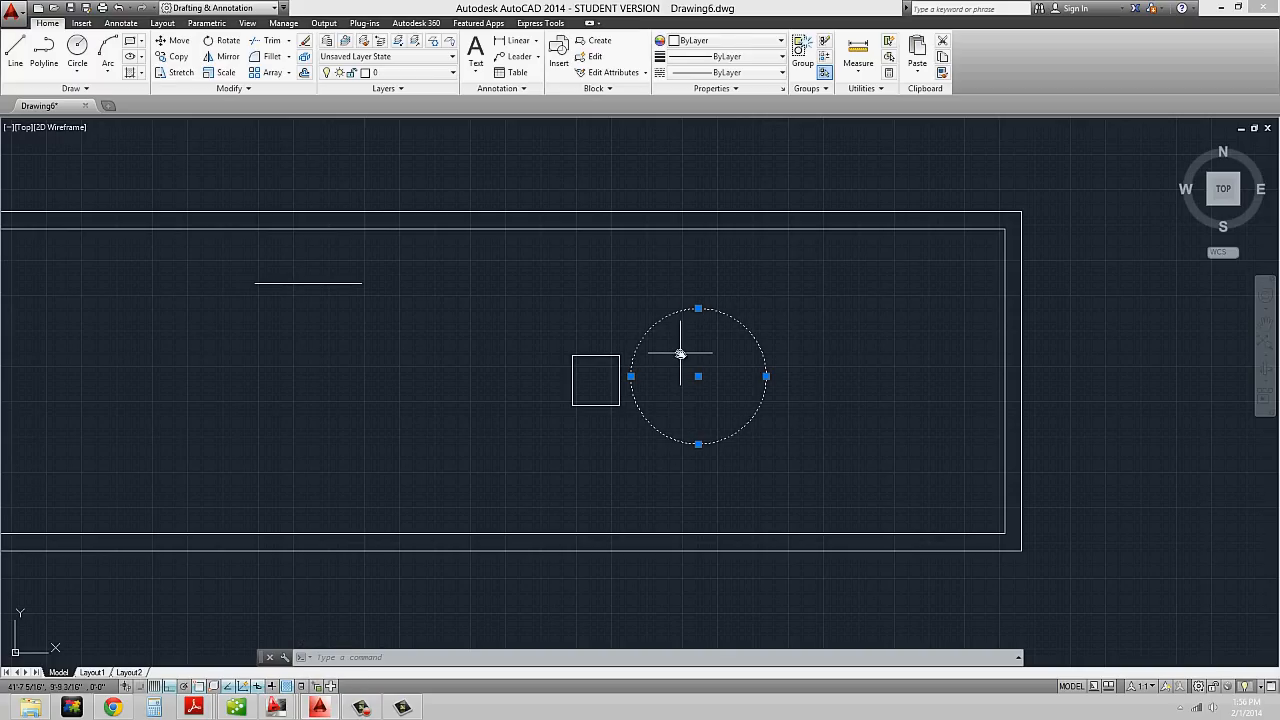
pyautogui.press('Escape')
# - Erase the circle east of the small rectangle
pyautogui.moveTo(600, 392); pyautogui.dragTo(689, 391, button='middle')
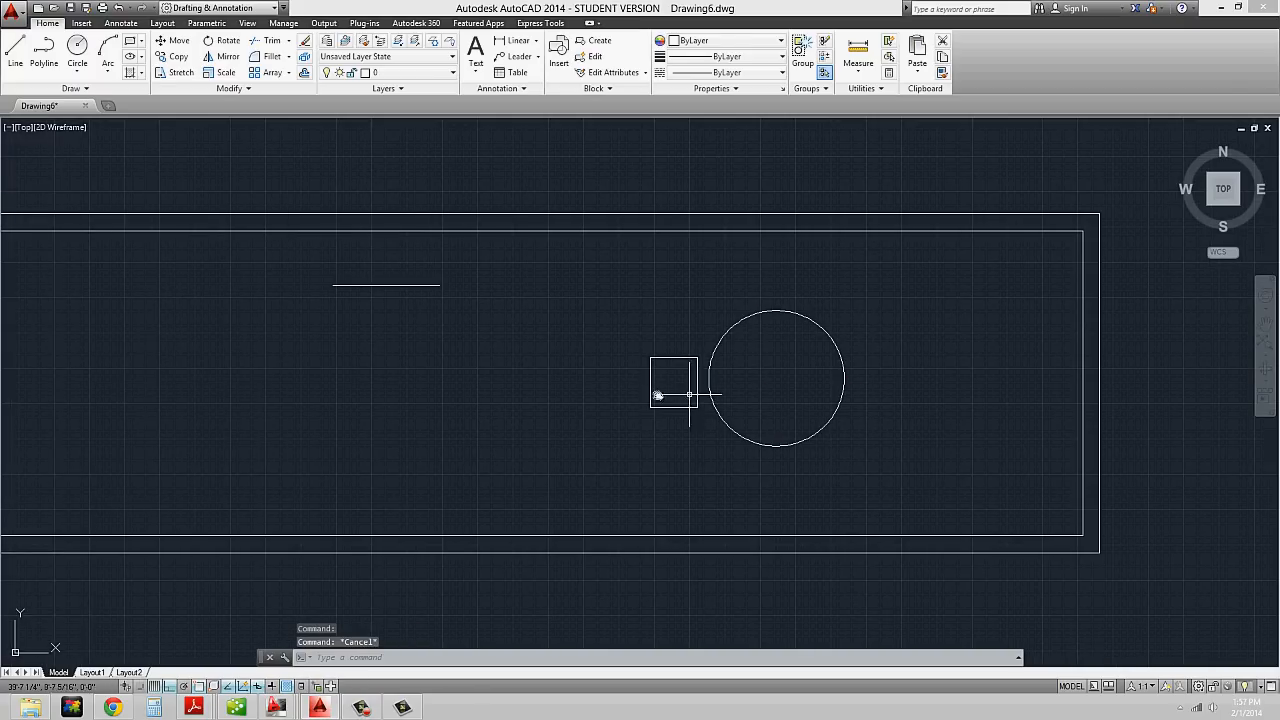
pyautogui.scroll(2, 646, 394)
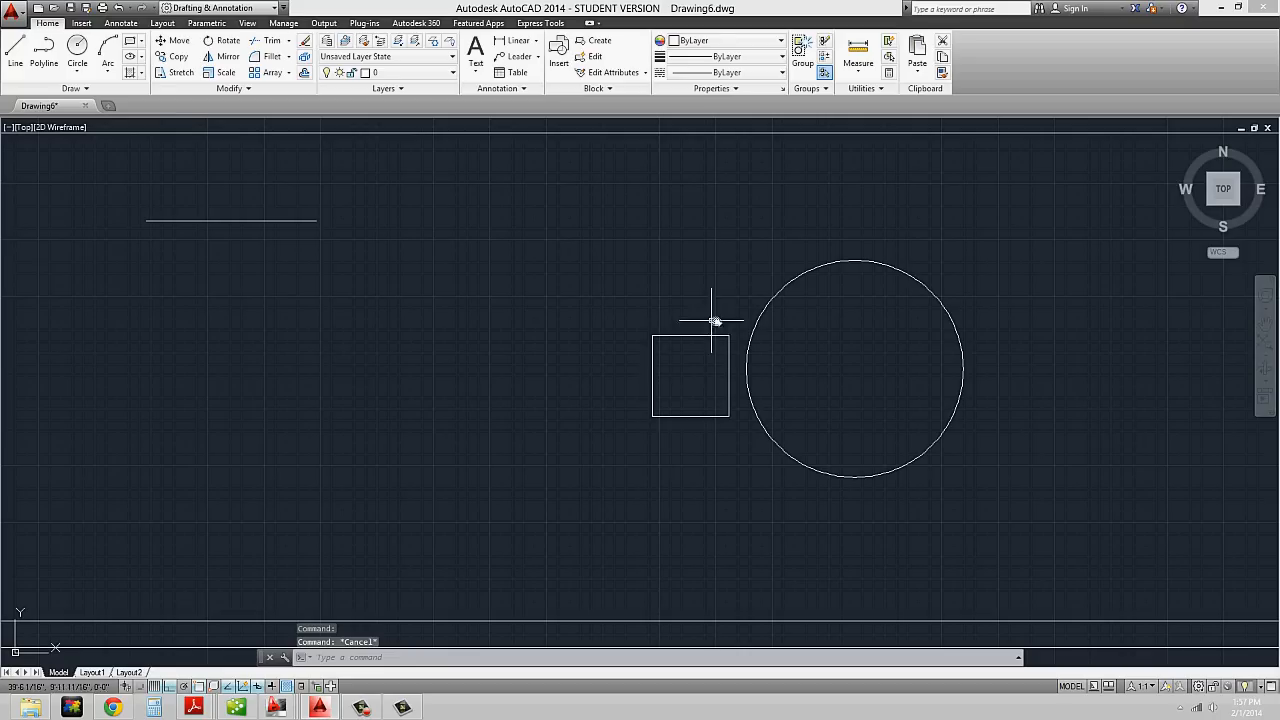
pyautogui.scroll(2, 697, 351)
pyautogui.scroll(-2, 826, 343)
pyautogui.moveTo(826, 343); pyautogui.dragTo(640, 353, button='middle')
pyautogui.click(737, 266)
pyautogui.click(722, 365)
pyautogui.write('e')
pyautogui.press('Return')
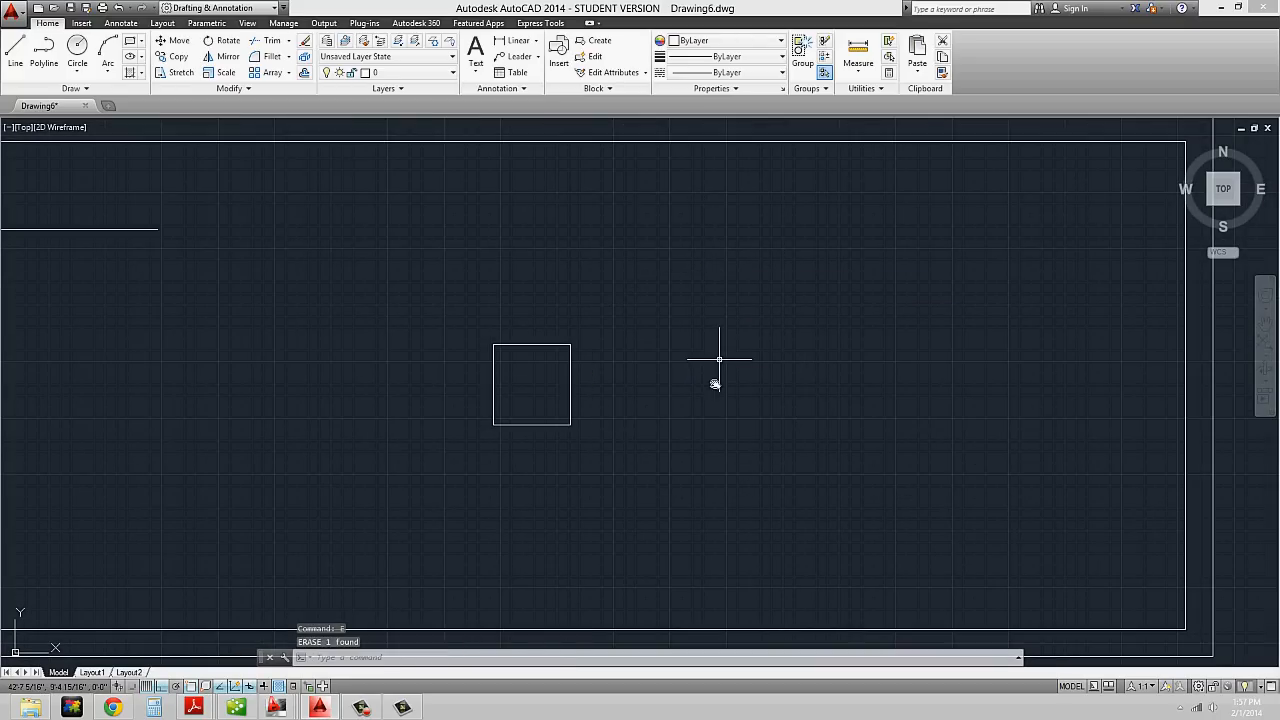
# - Grip-stretch the horizontal line's east endpoint and undo the last grip edit
pyautogui.click(260, 246)
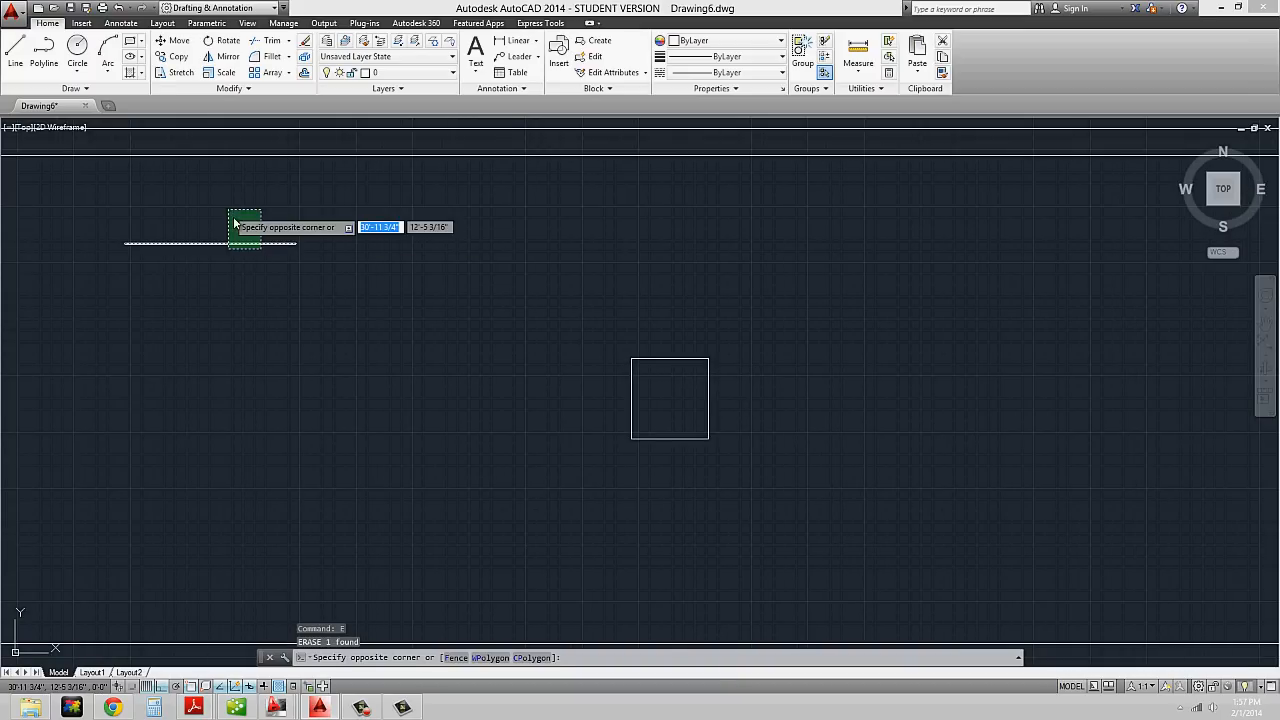
pyautogui.press('Escape')
pyautogui.press('Escape')
pyautogui.click(314, 257)
pyautogui.click(260, 214)
pyautogui.click(296, 244)
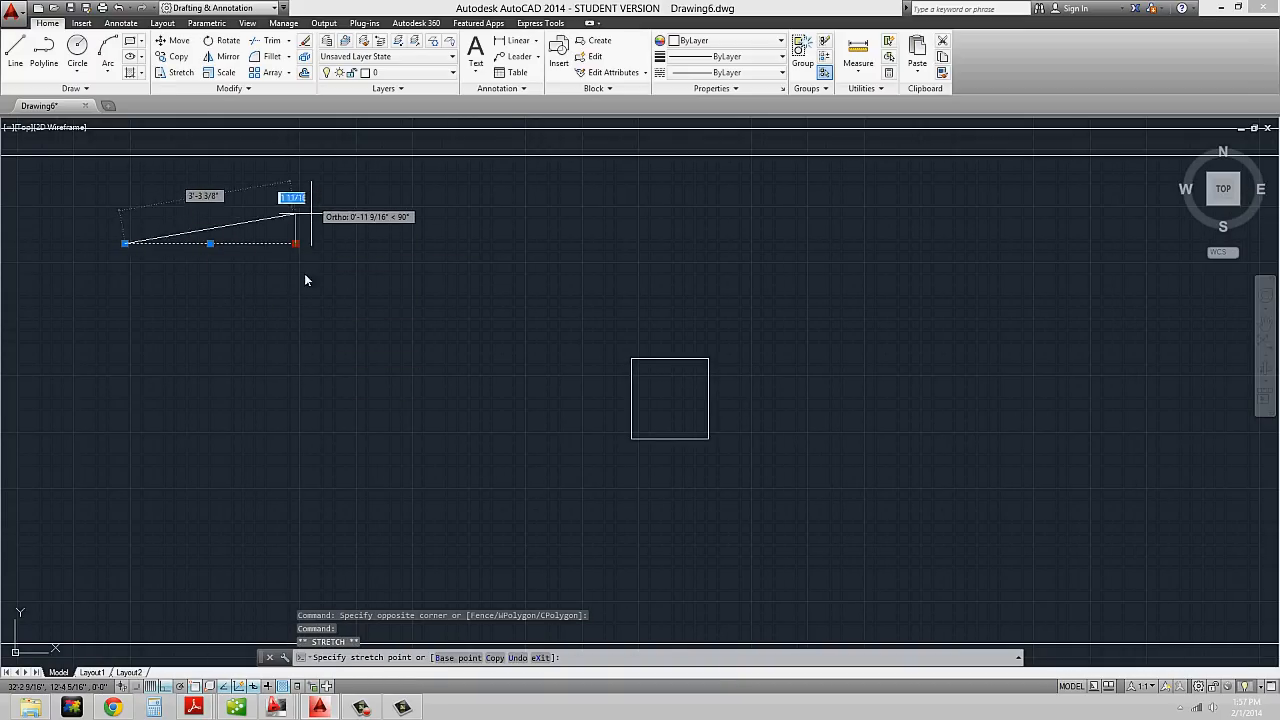
pyautogui.press('Escape')
pyautogui.hotkey('ctrl', 'z')
pyautogui.hotkey('ctrl', 'z')
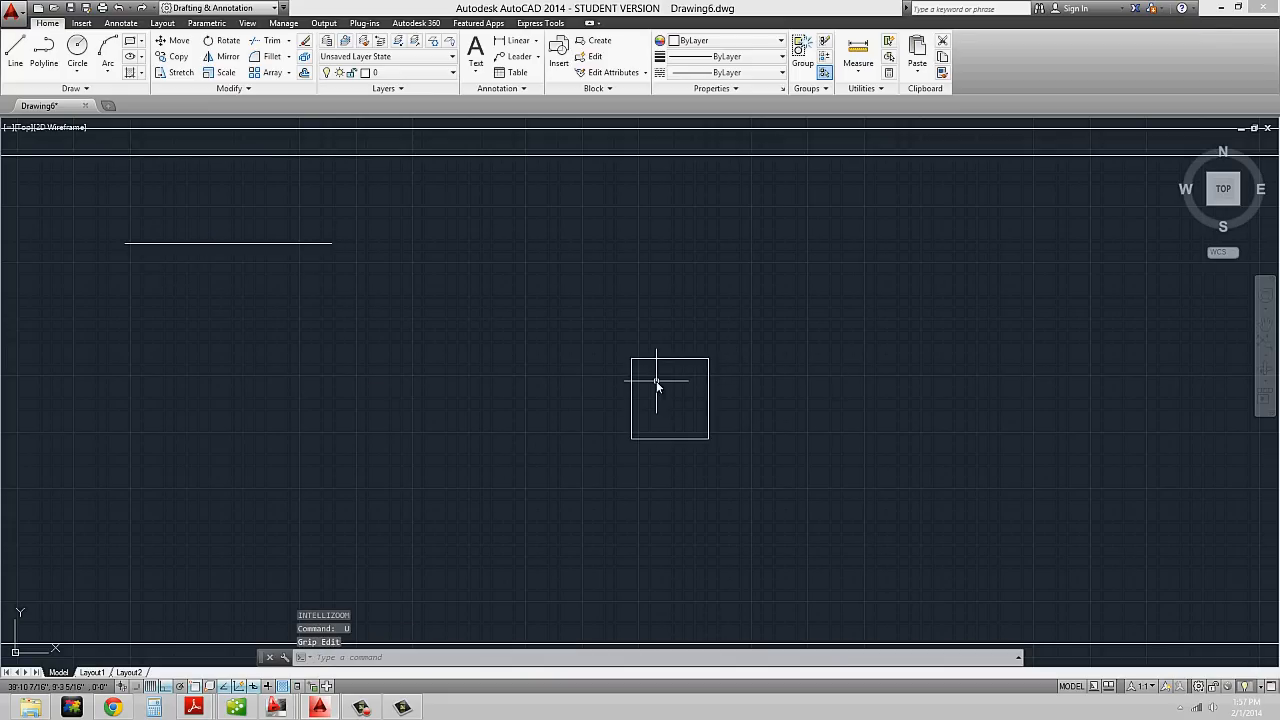
# - Select the small rectangle to inspect its corner and edge-midpoint grips, then clear the selection
pyautogui.scroll(2, 690, 352)
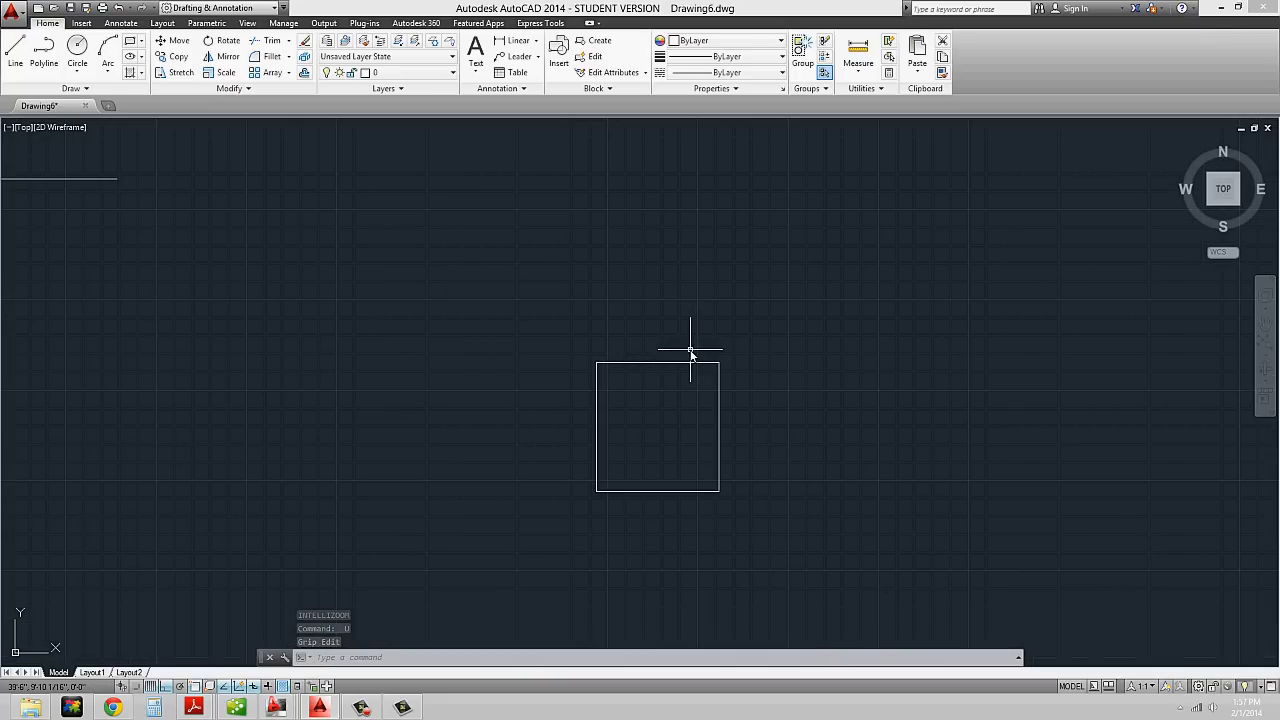
pyautogui.moveTo(682, 381); pyautogui.dragTo(669, 367, button='middle')
pyautogui.click(686, 323)
pyautogui.click(646, 409)
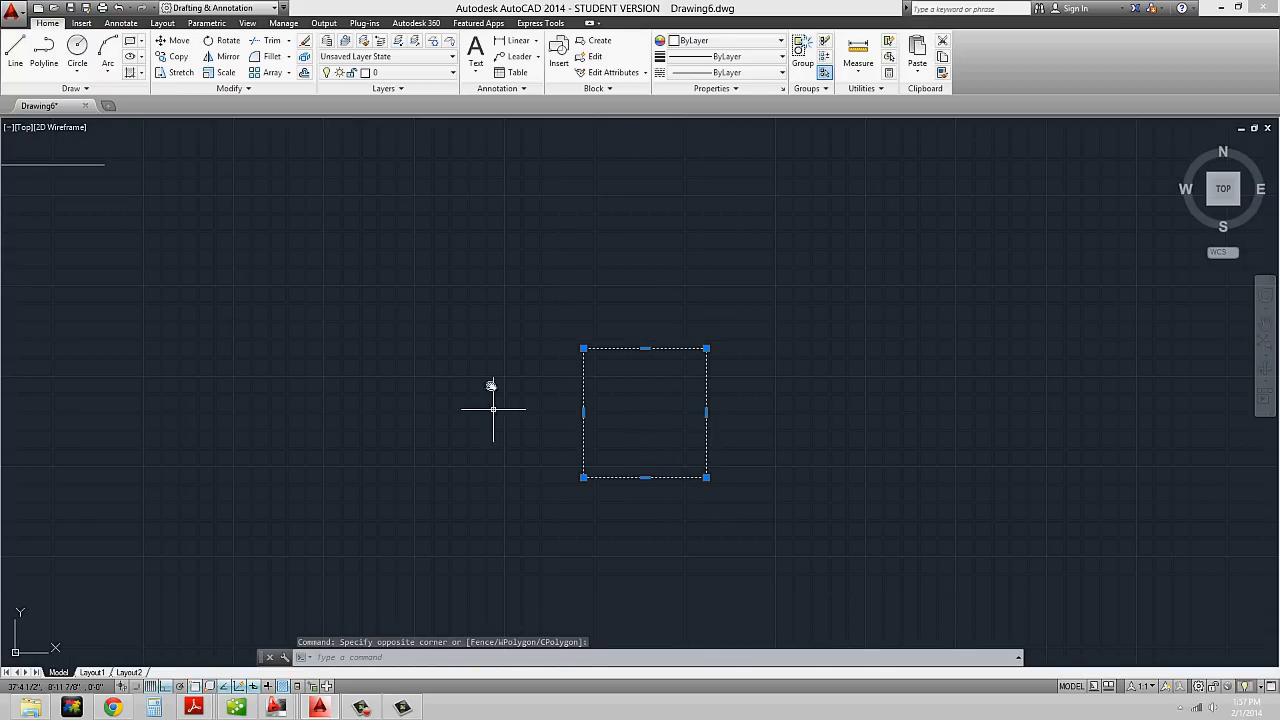
pyautogui.scroll(2, 682, 349)
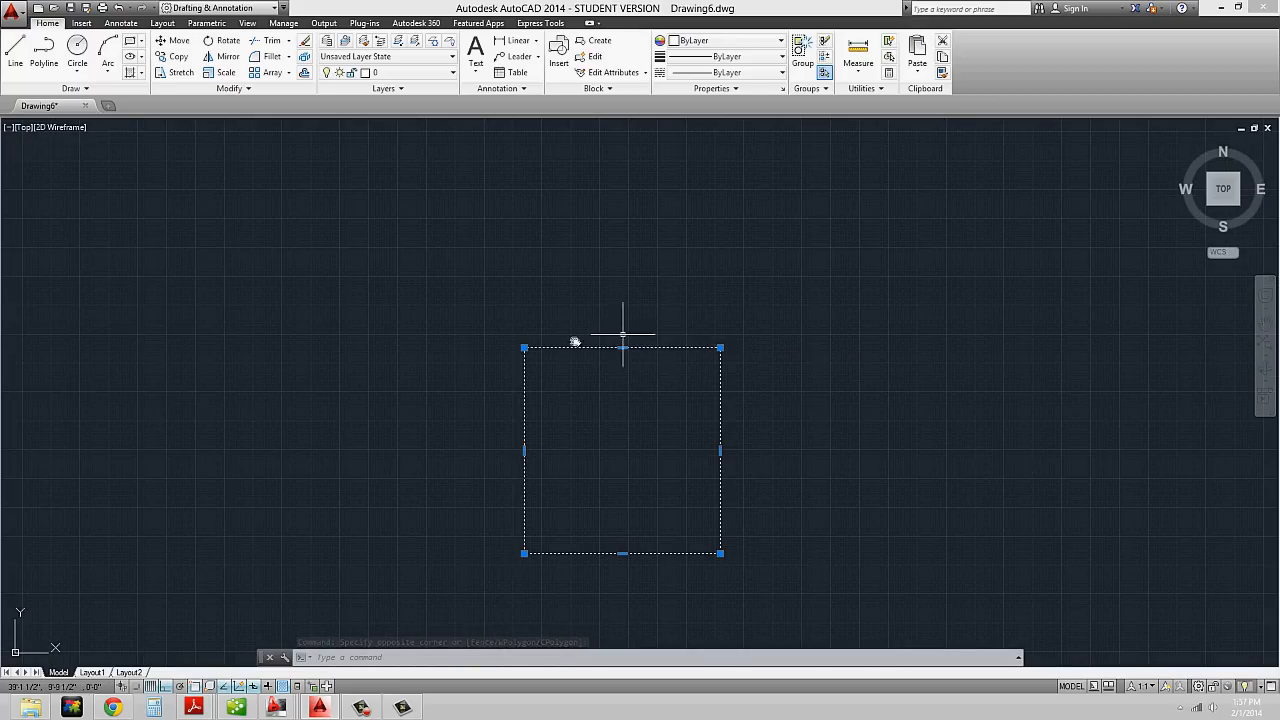
pyautogui.moveTo(622, 347)
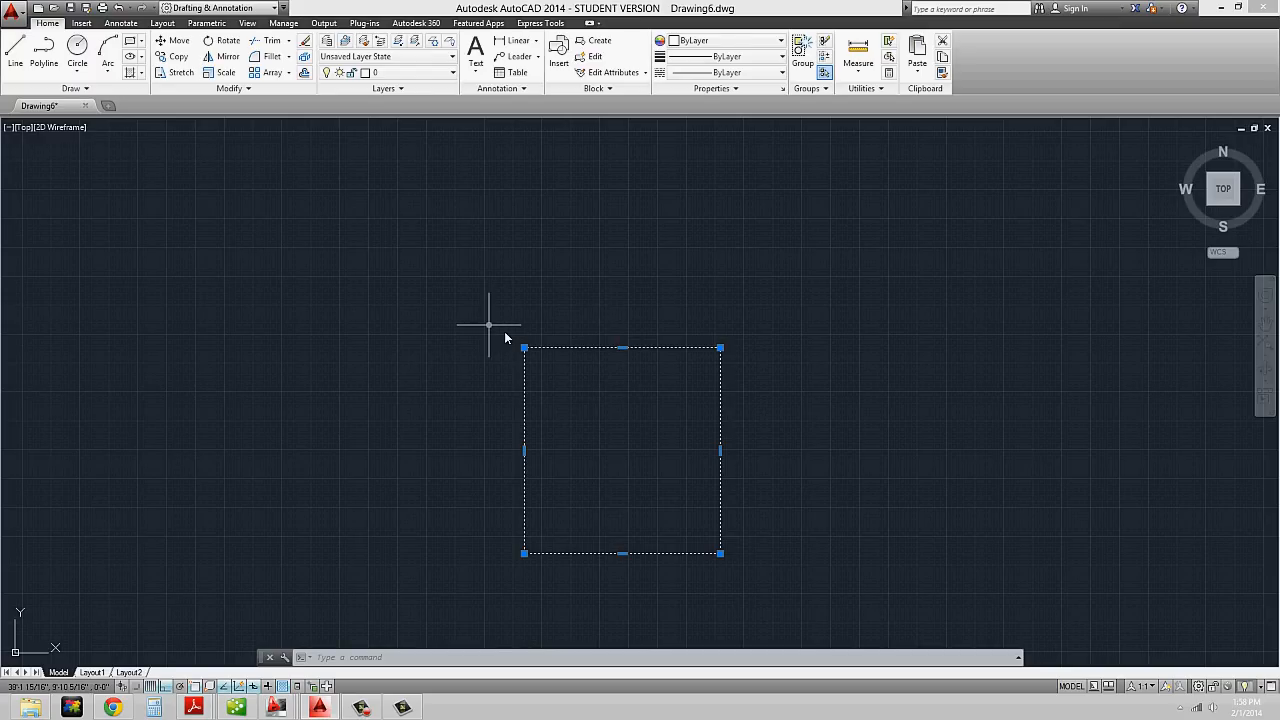
pyautogui.scroll(-1, 565, 359)
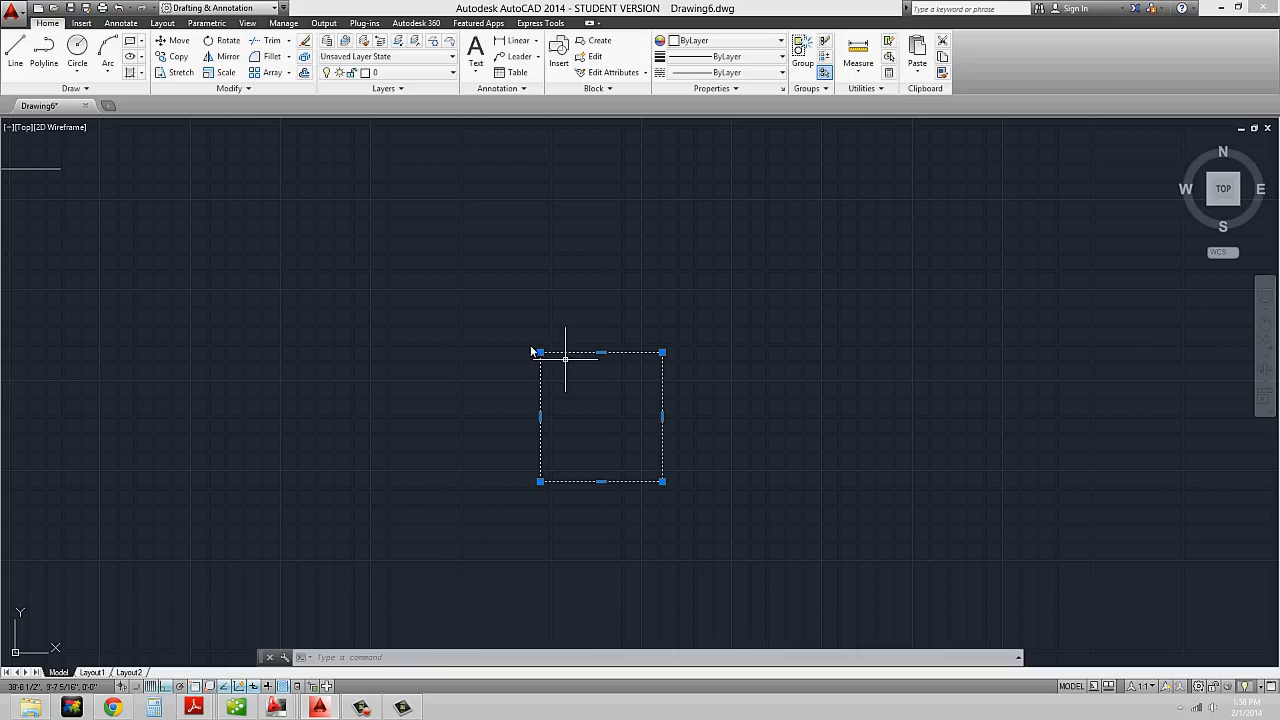
pyautogui.scroll(2, 567, 346)
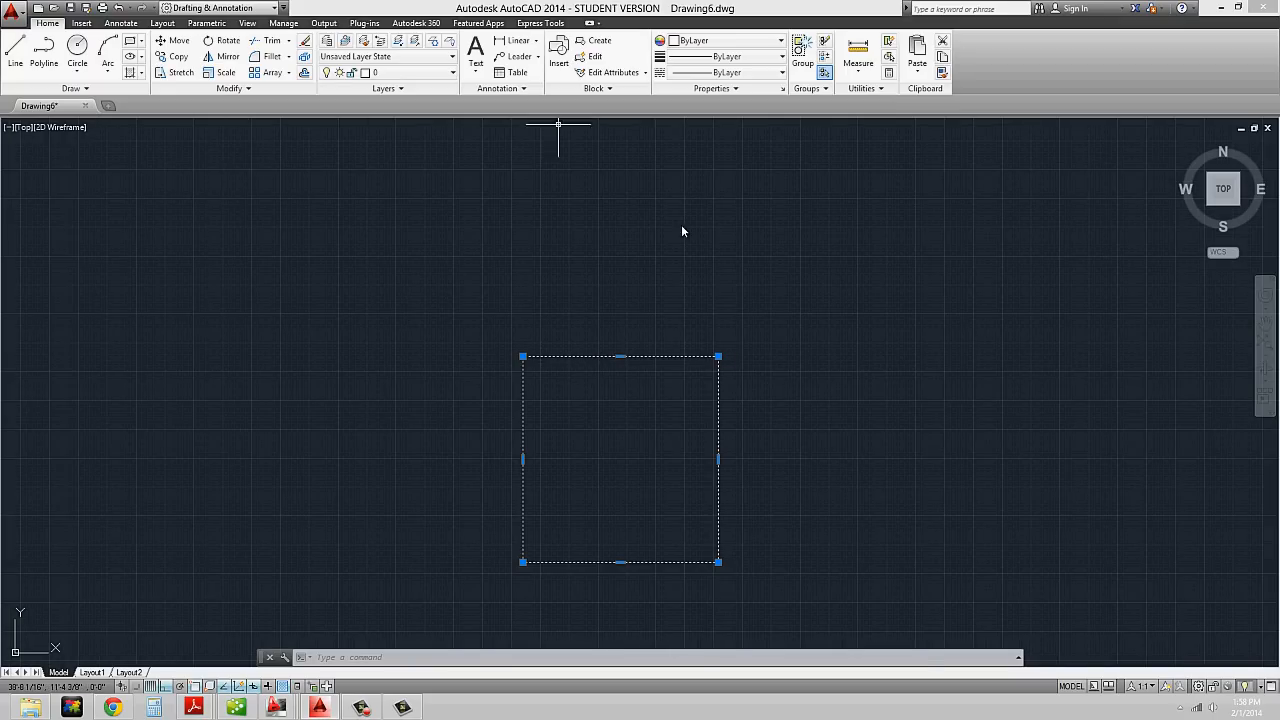
pyautogui.scroll(-2, 660, 366)
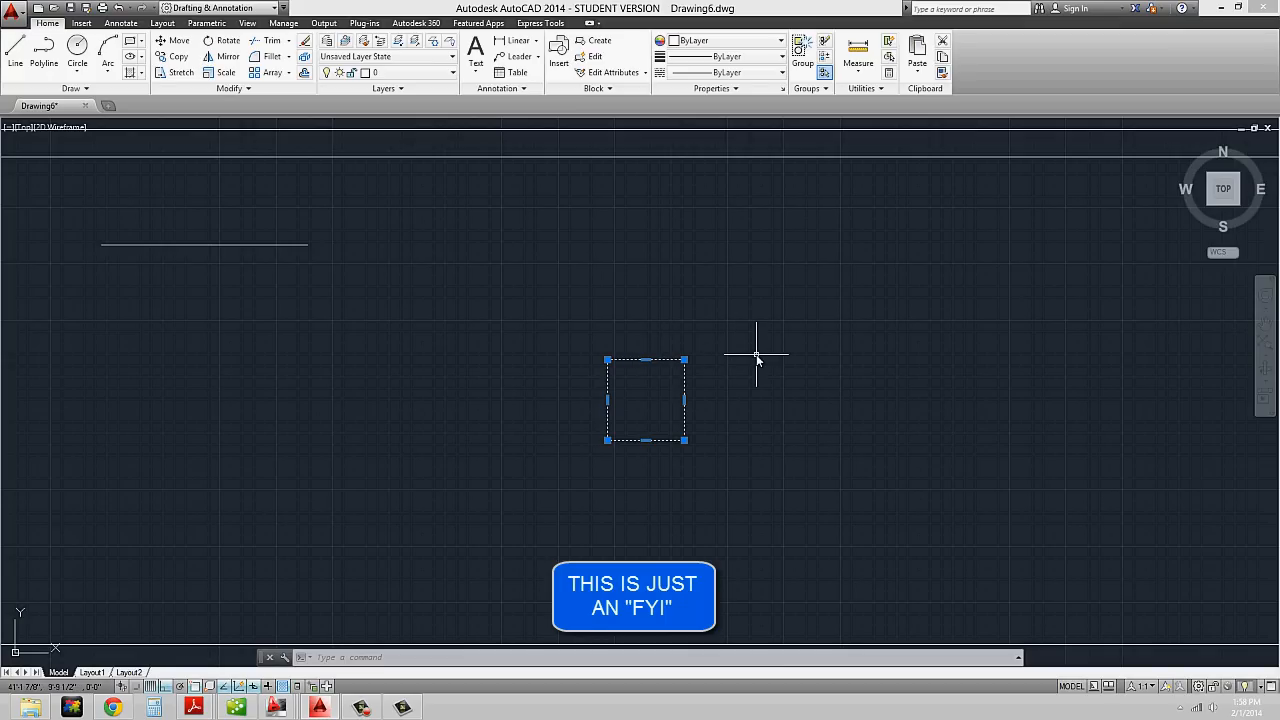
pyautogui.press('Escape')
pyautogui.press('Escape')
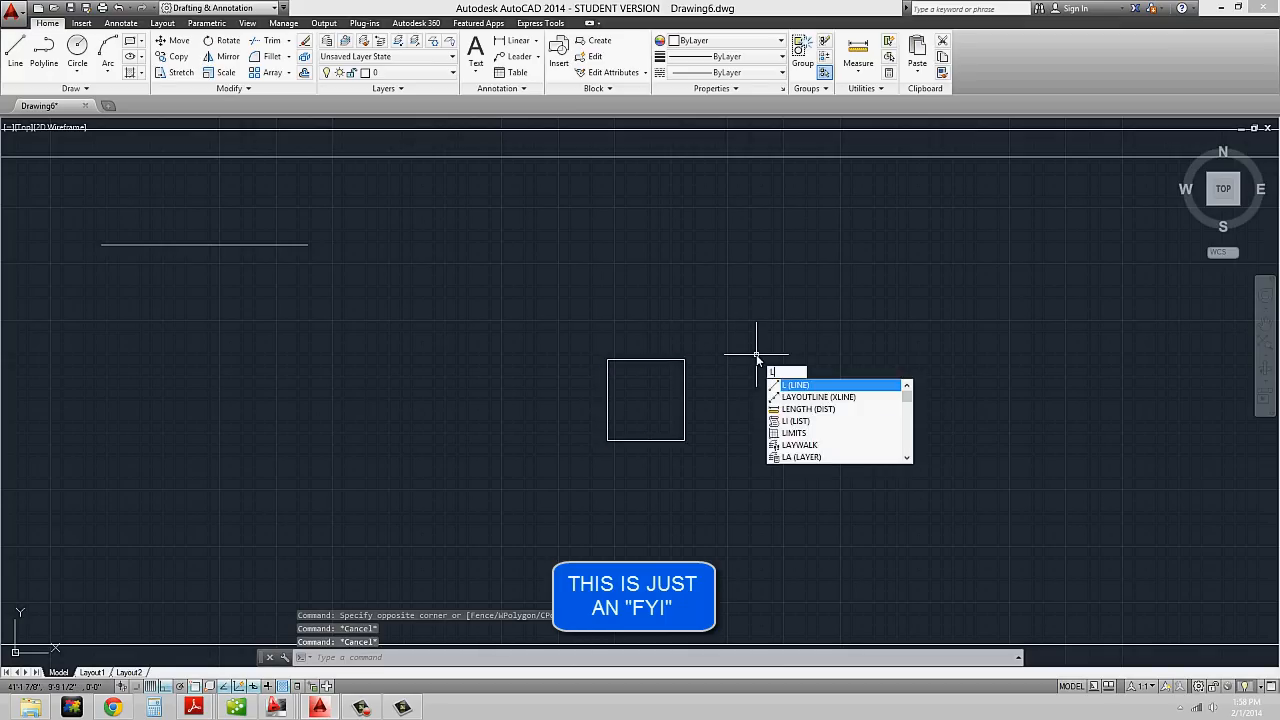
# - Draw a closed, irregular eight-sided outline of lines east of the rectangle, turning Ortho off after the vertical first segment
pyautogui.press('Return')
pyautogui.click(778, 386)
pyautogui.click(798, 284)
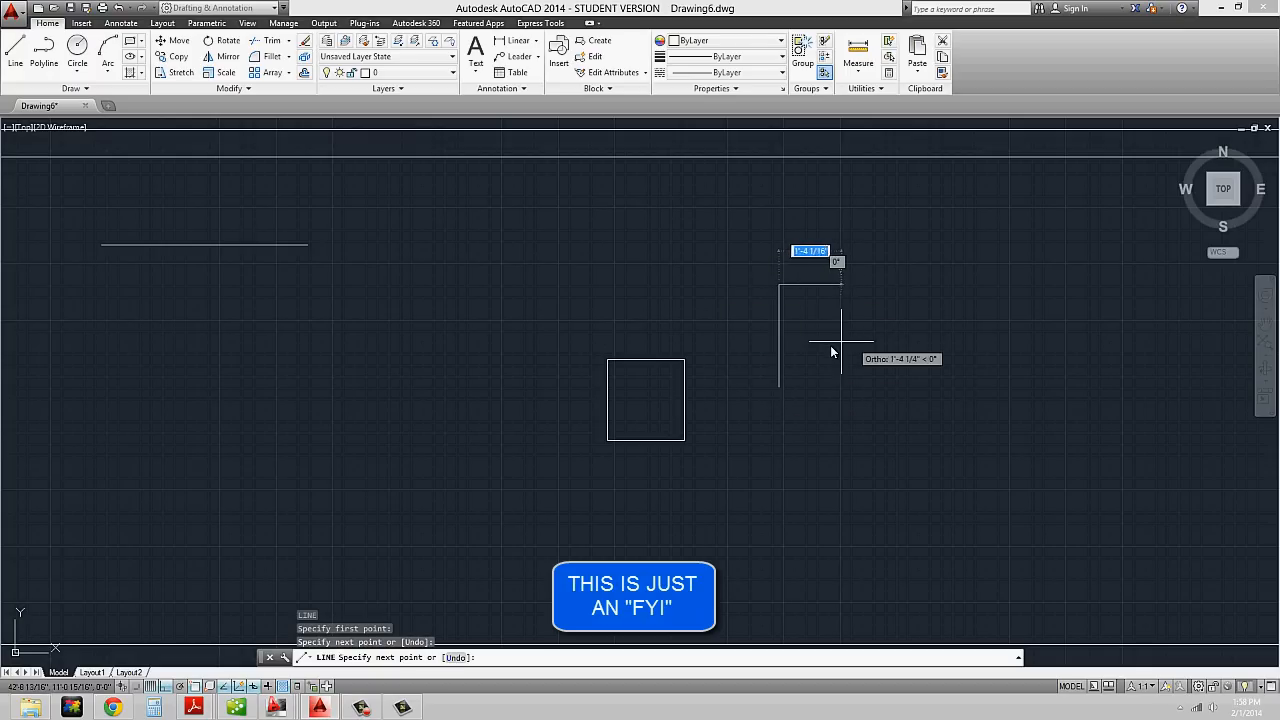
pyautogui.press('F8')
pyautogui.click(840, 351)
pyautogui.click(896, 329)
pyautogui.click(907, 392)
pyautogui.click(837, 459)
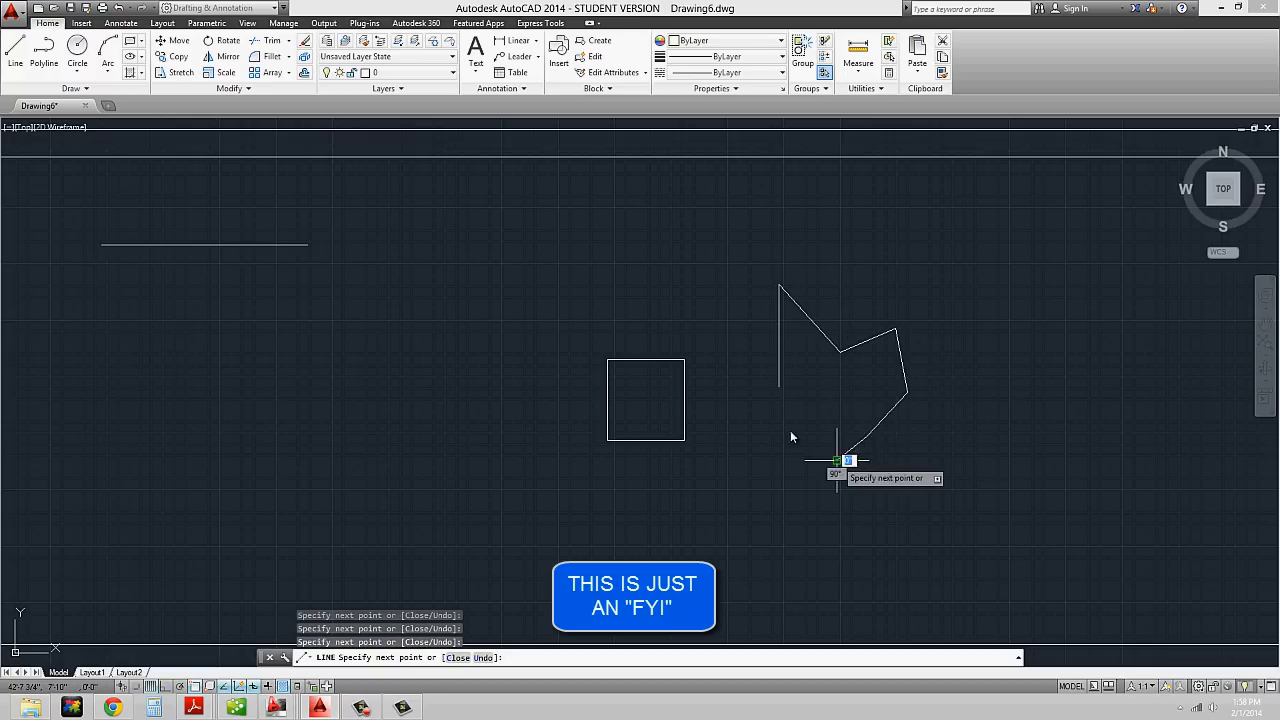
pyautogui.click(762, 436)
pyautogui.write('c')
pyautogui.press('Return')
# - Select all the lines of the irregular outline to inspect their individual grips
pyautogui.scroll(2, 842, 394)
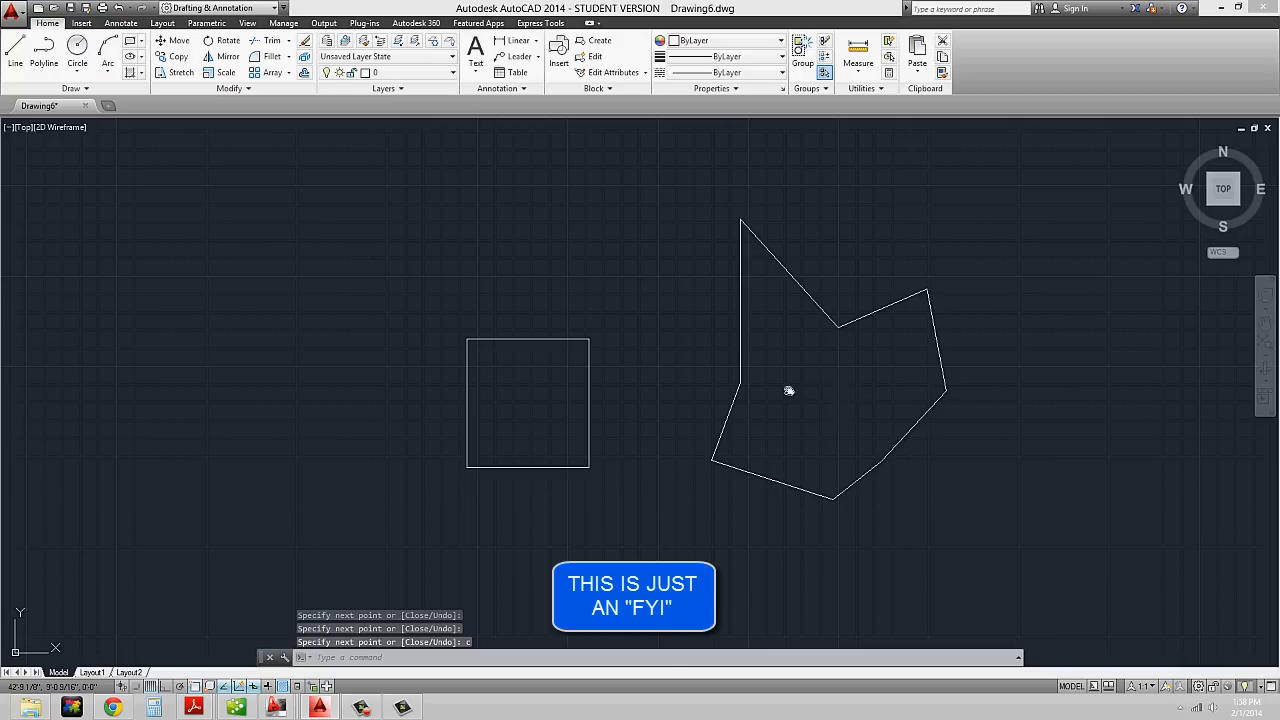
pyautogui.click(951, 517)
pyautogui.click(583, 211)
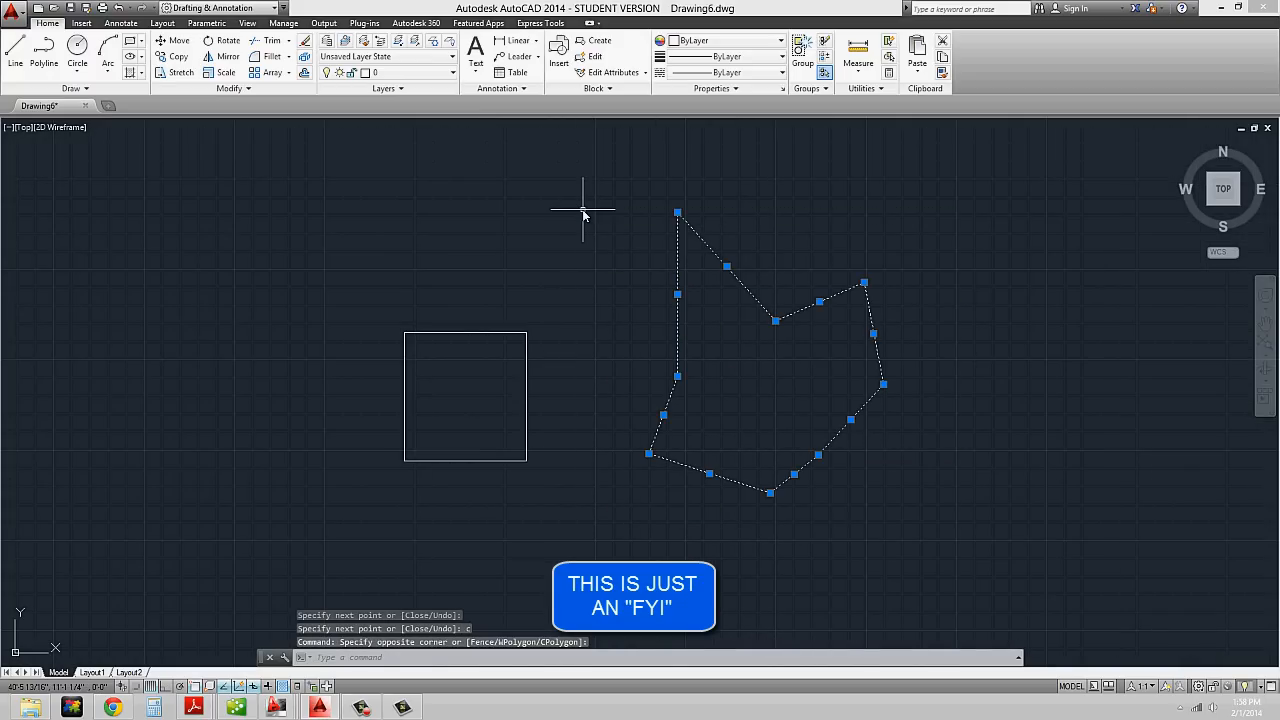
# - Start PEDIT on the outline's southeast line and turn it into a polyline
pyautogui.press('Return')
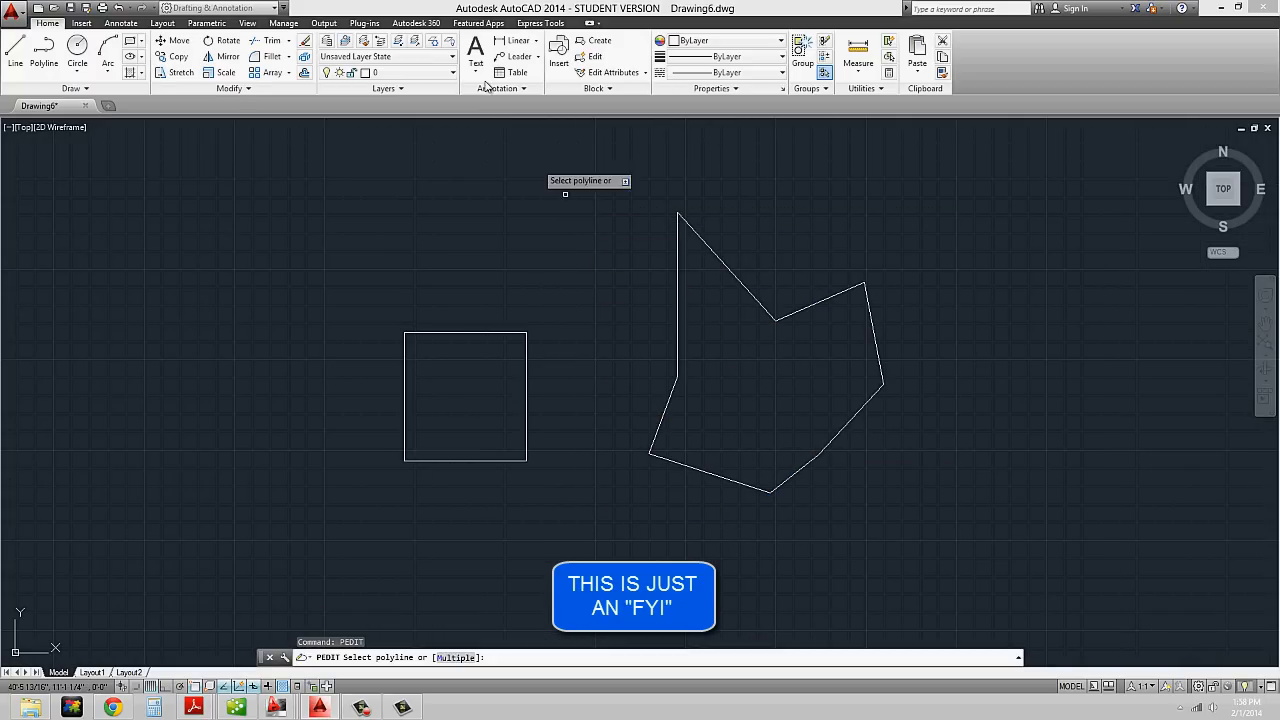
pyautogui.click(830, 446)
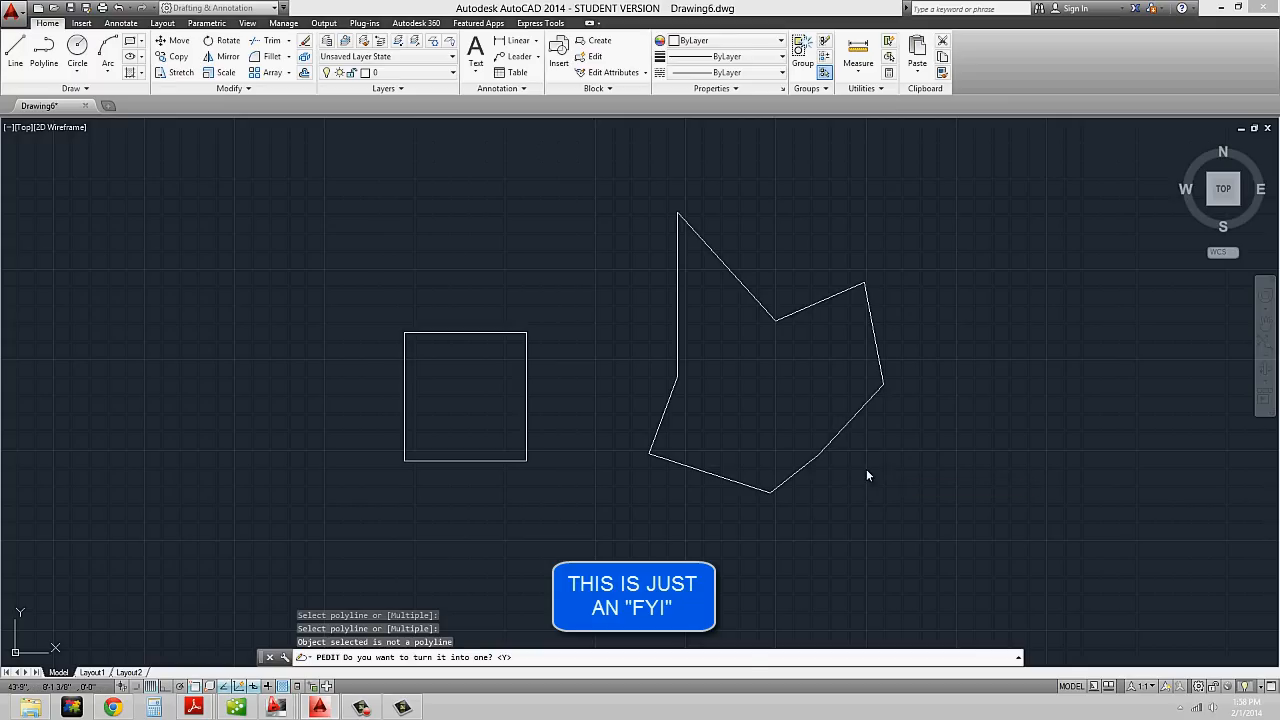
pyautogui.press('Return')
pyautogui.rightClick(868, 478)
pyautogui.press('Escape')
# - Join all segments of the irregular outline into one polyline and end the polyline edit
pyautogui.write('j')
pyautogui.press('Return')
pyautogui.click(922, 530)
pyautogui.click(600, 212)
pyautogui.press('Return')
pyautogui.press('Down')
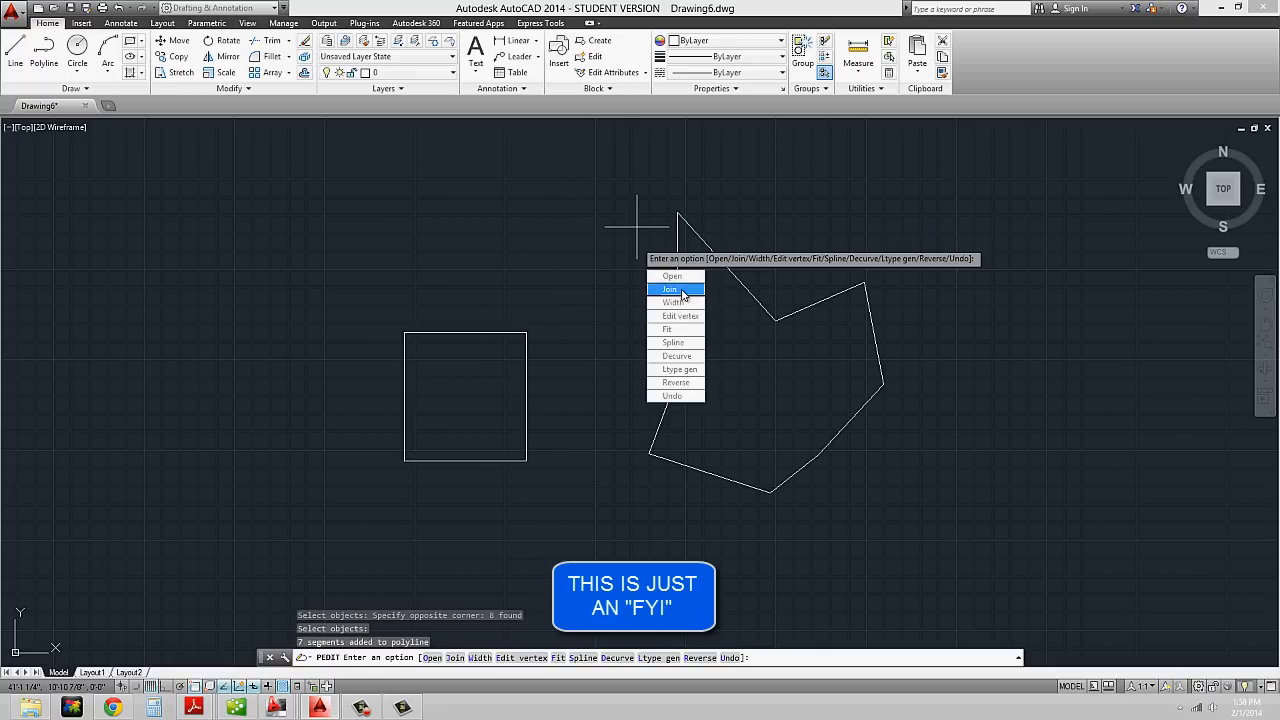
pyautogui.click(670, 289)
pyautogui.press('Down')
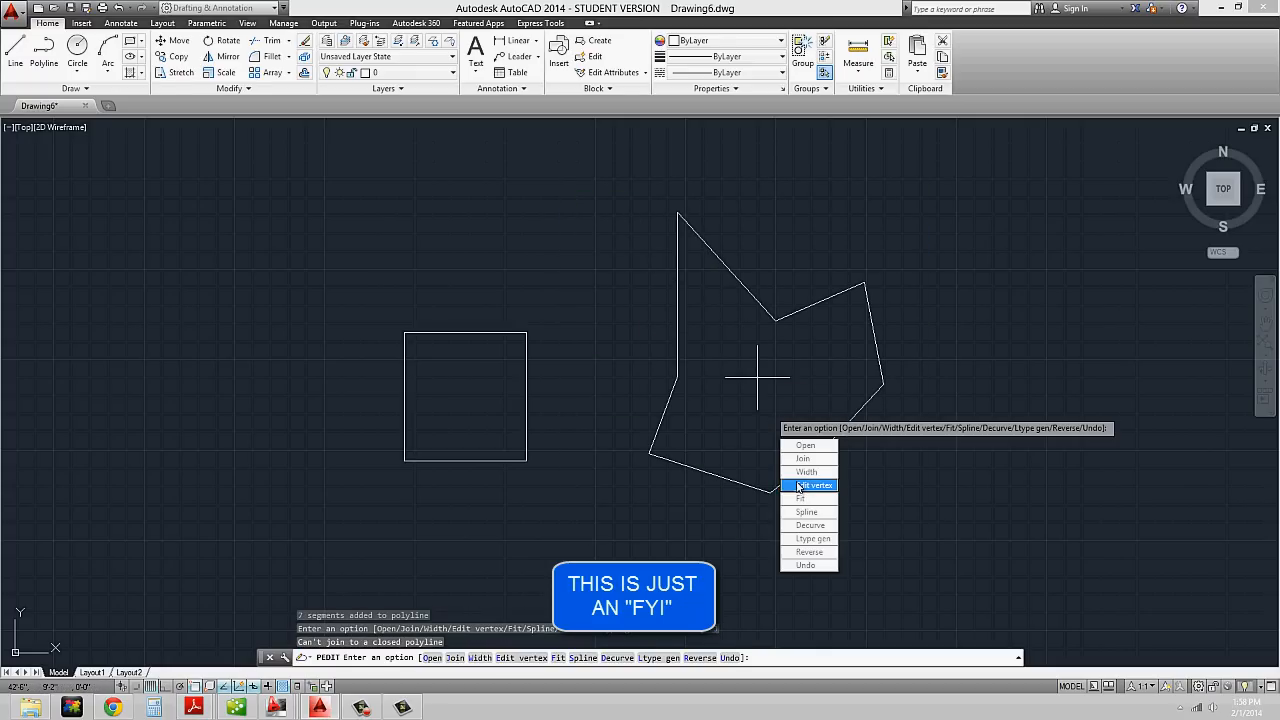
pyautogui.press('Escape')
# - Stretch the joined polyline's inner notch vertex north and its northeast vertex farther northeast by grips, then deselect it
pyautogui.click(794, 257)
pyautogui.click(700, 300)
pyautogui.scroll(3, 777, 297)
pyautogui.moveTo(777, 297); pyautogui.dragTo(654, 342, button='middle')
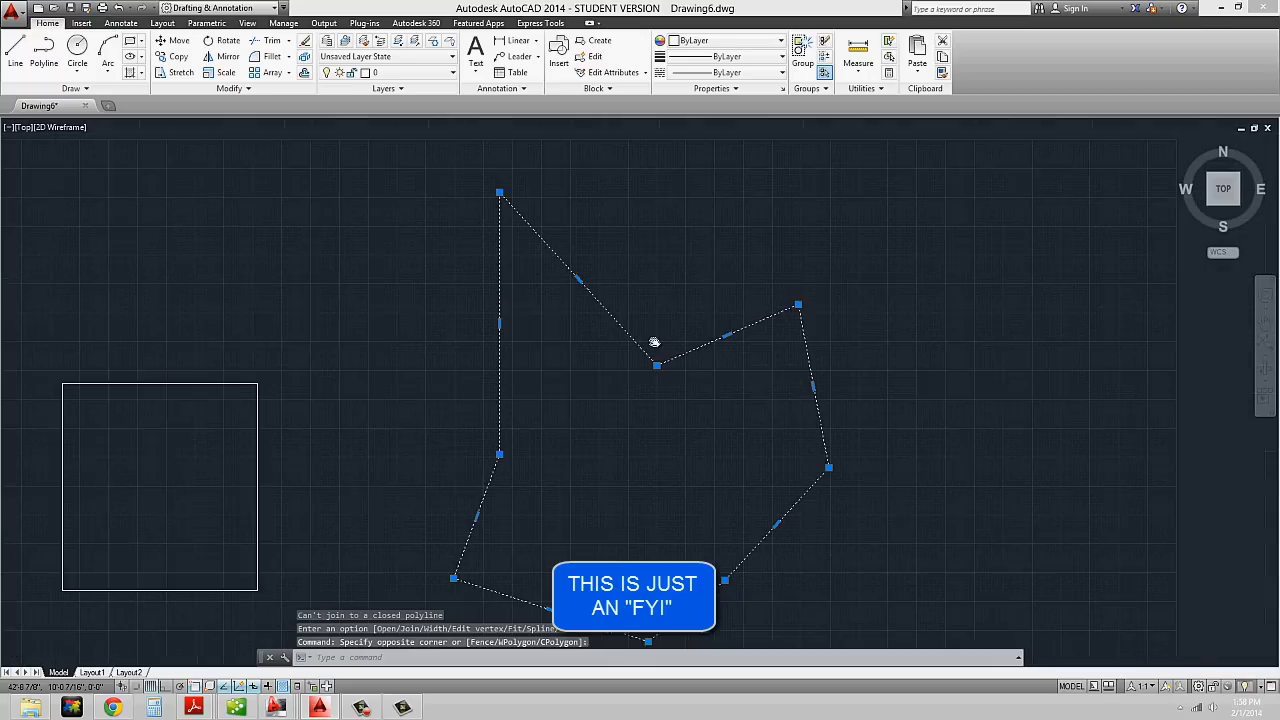
pyautogui.click(652, 367)
pyautogui.click(684, 158)
pyautogui.click(793, 308)
pyautogui.click(890, 250)
pyautogui.scroll(-4, 886, 406)
pyautogui.moveTo(863, 429); pyautogui.dragTo(771, 400, button='middle')
pyautogui.press('Escape')
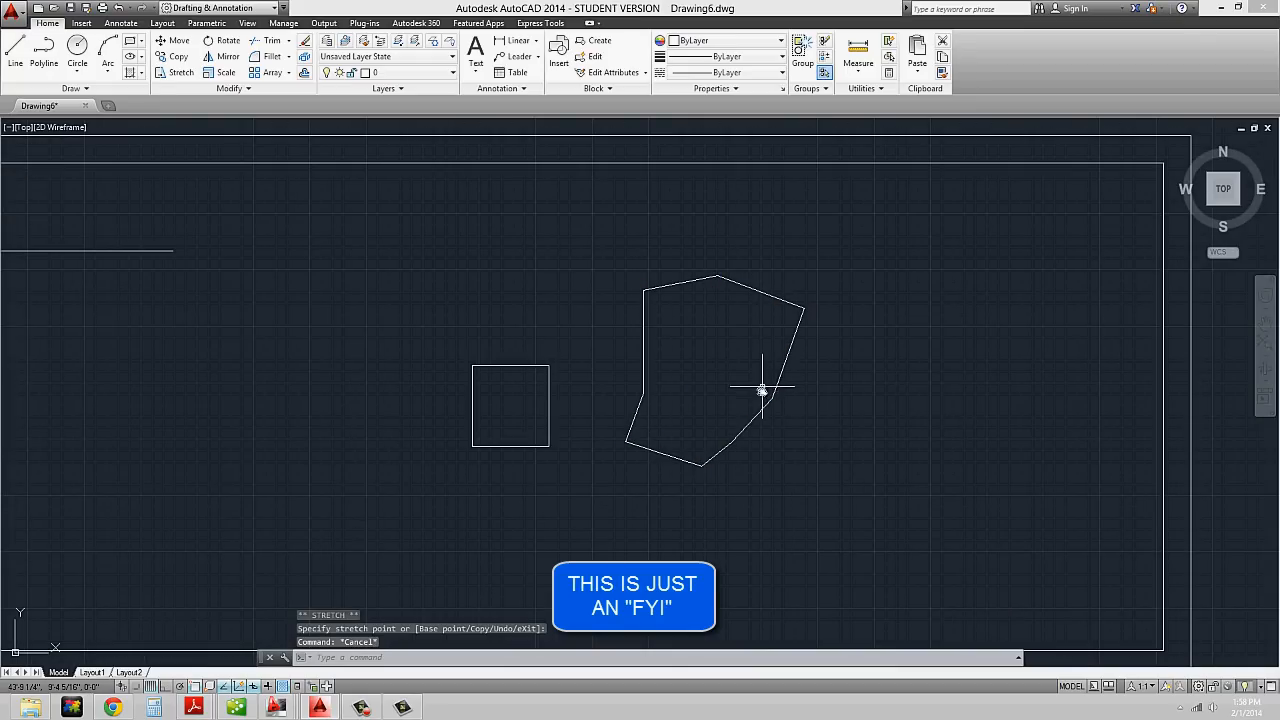
# - Select the small rectangle and stretch its north edge straight north by the midpoint grip with Ortho on
pyautogui.moveTo(523, 400); pyautogui.dragTo(729, 400, button='middle')
pyautogui.scroll(4, 729, 396)
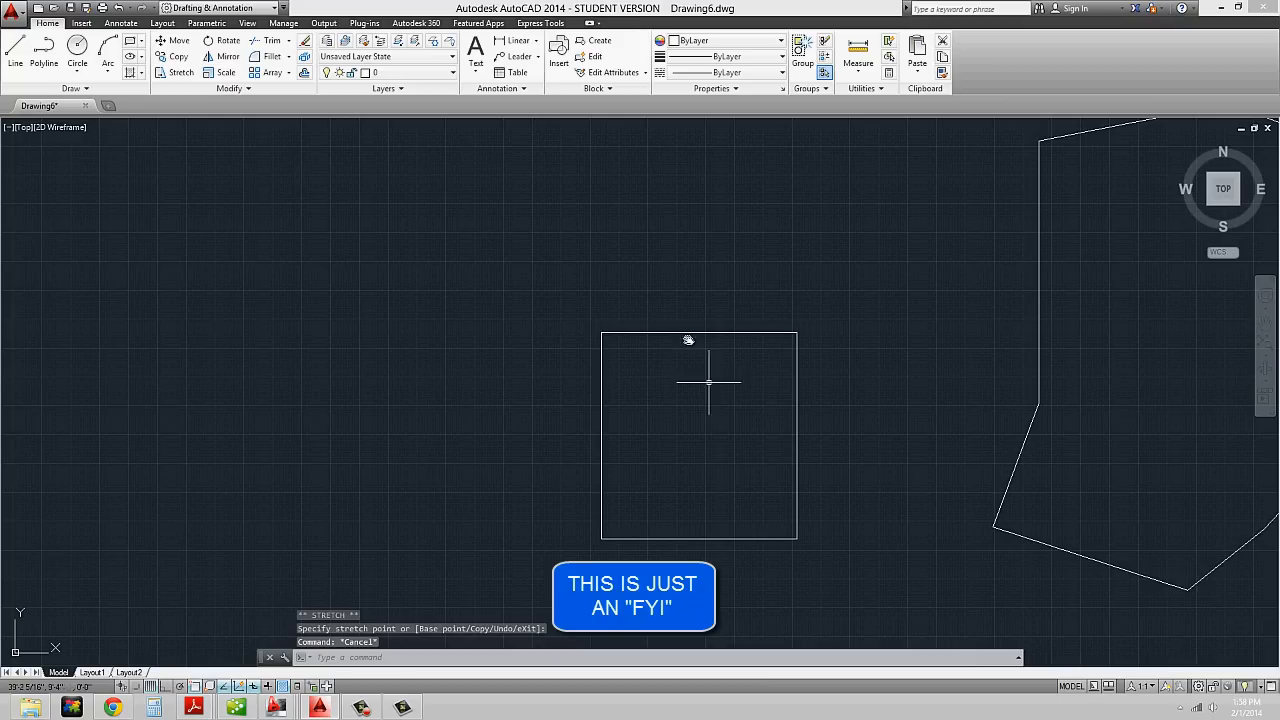
pyautogui.click(898, 288)
pyautogui.click(752, 384)
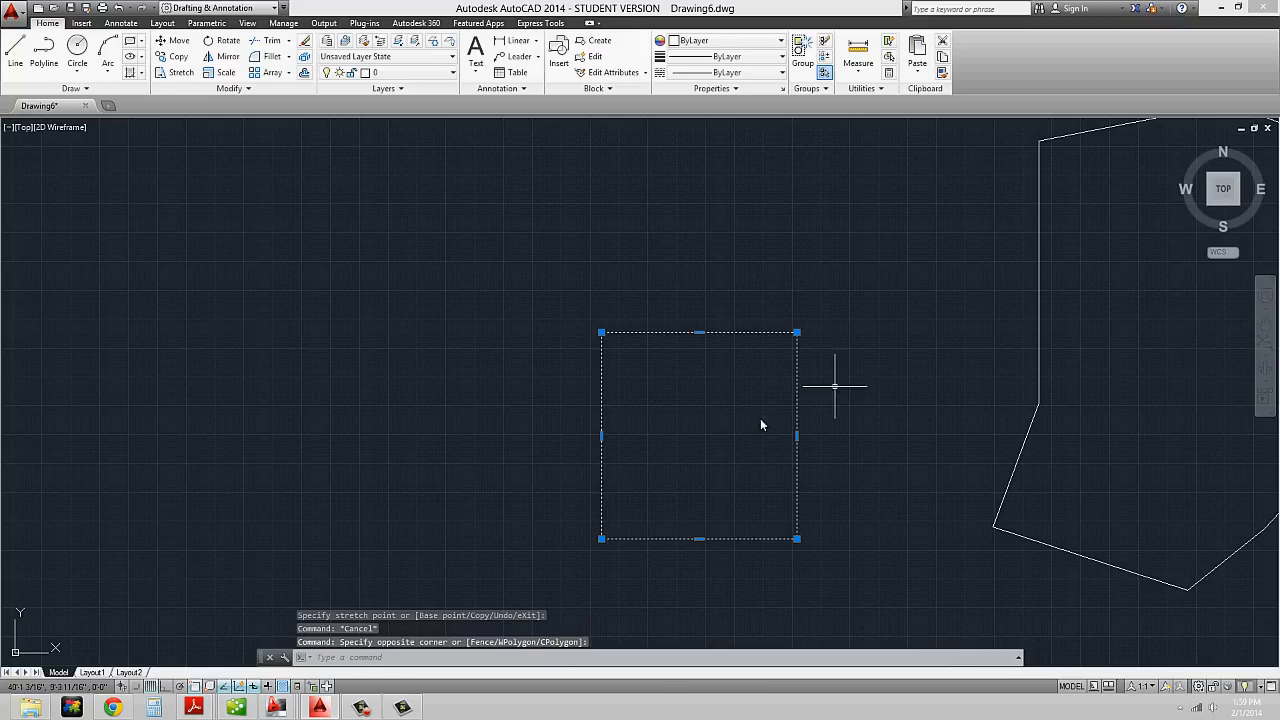
pyautogui.moveTo(727, 398); pyautogui.dragTo(648, 392, button='middle')
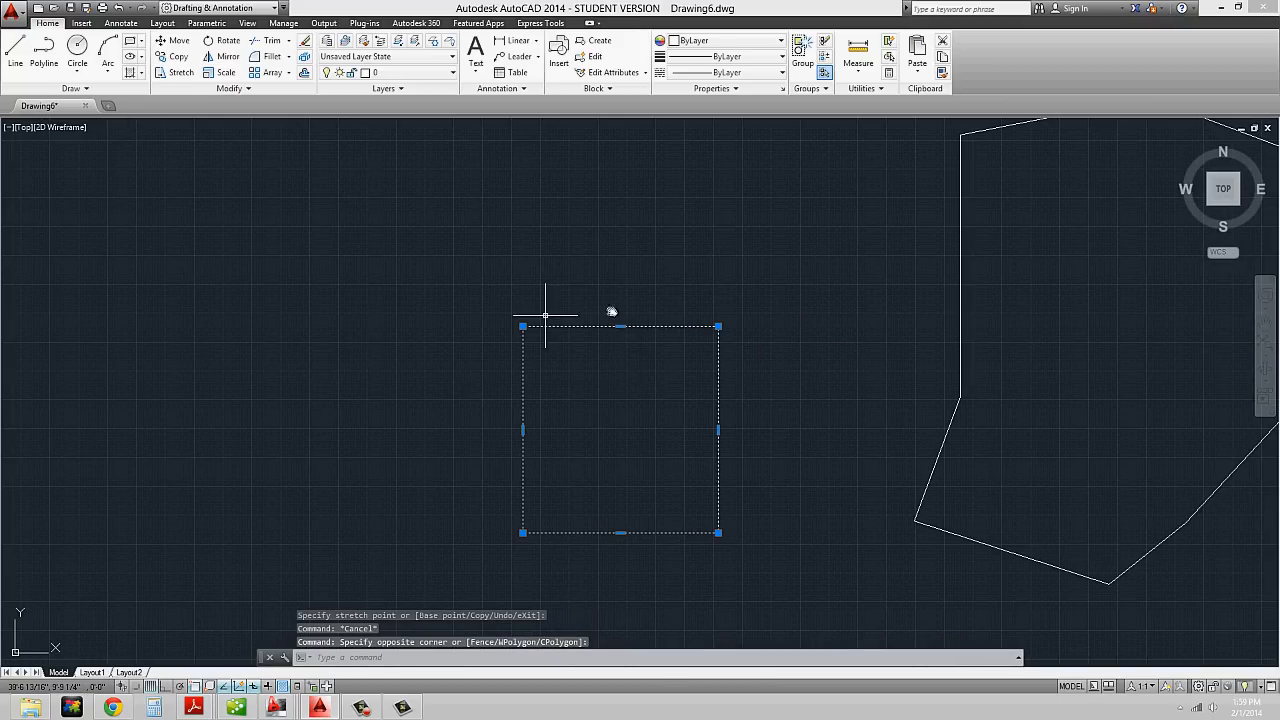
pyautogui.moveTo(622, 327)
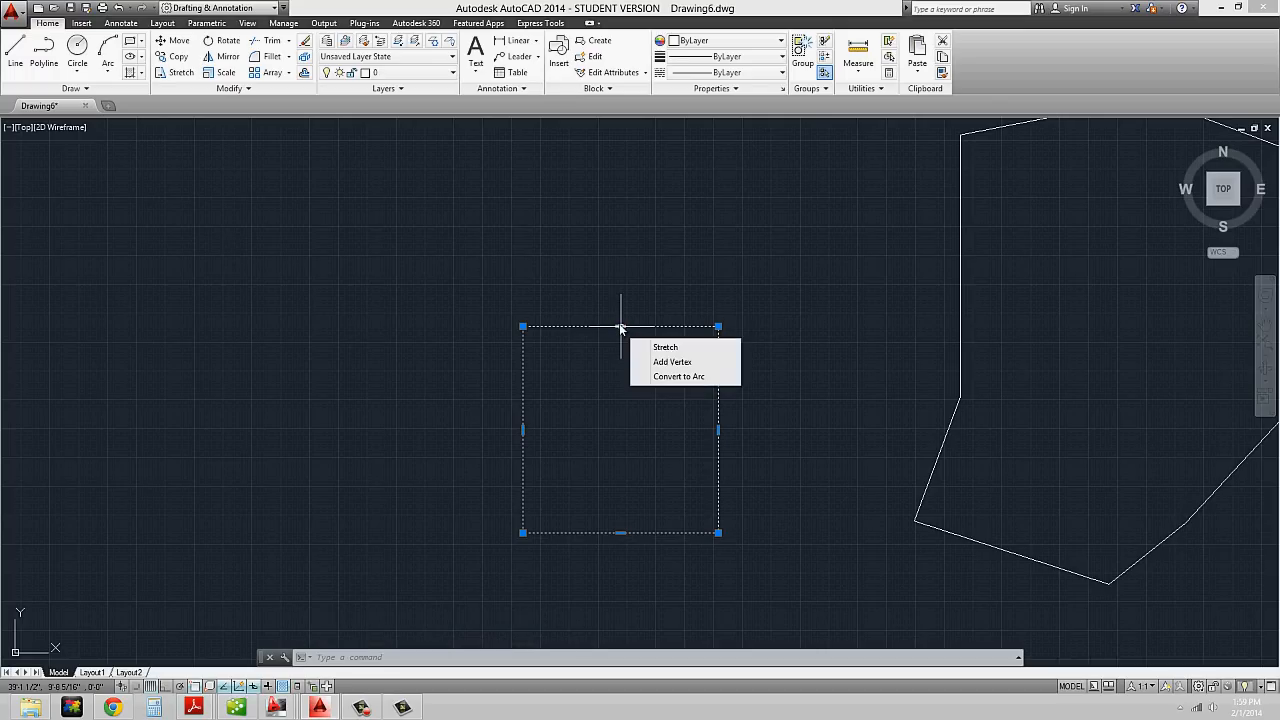
pyautogui.click(679, 348)
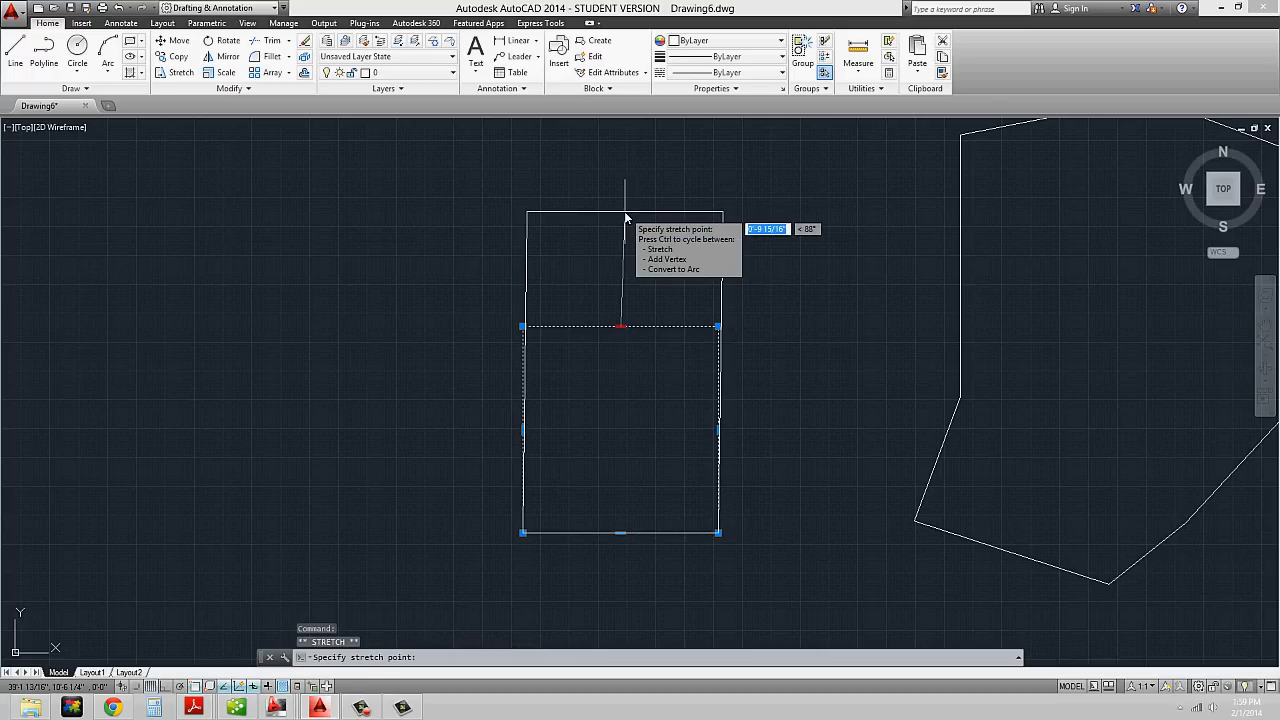
pyautogui.press('F8')
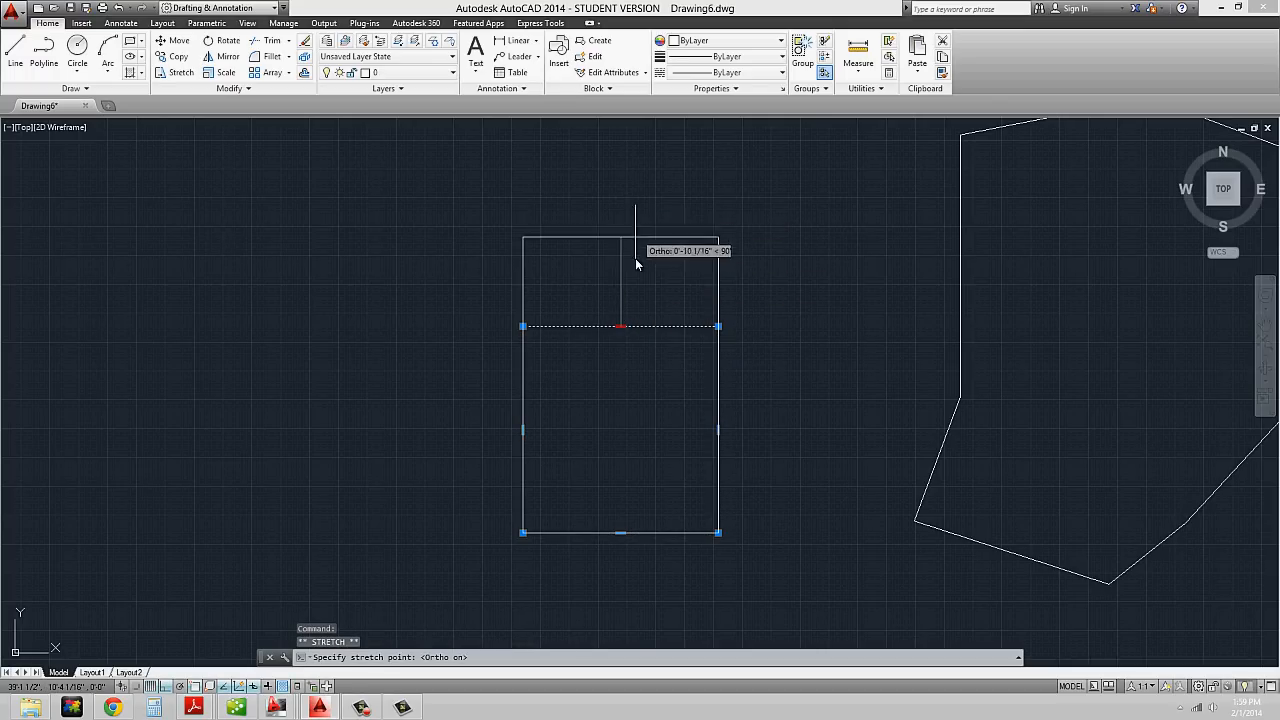
pyautogui.click(655, 195)
pyautogui.scroll(-2, 671, 277)
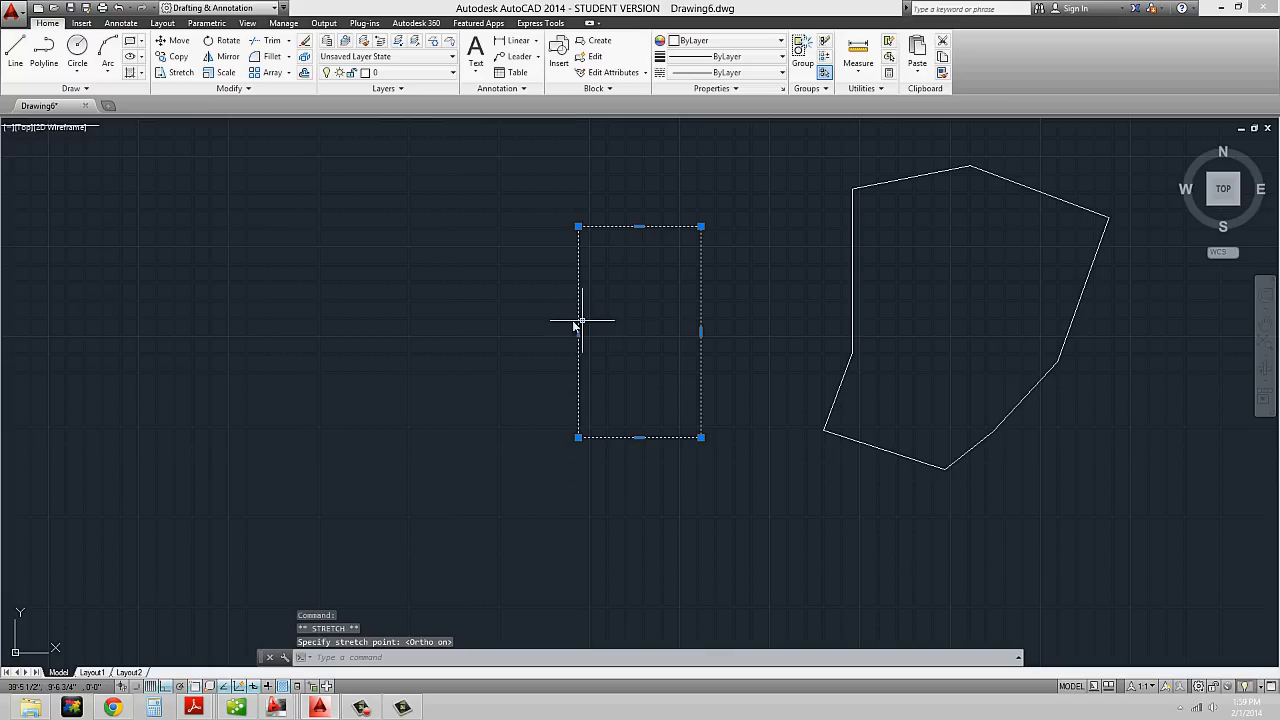
# - Add a vertex at the midpoint of the rectangle's west edge and place it straight west, forming a point
pyautogui.moveTo(578, 332)
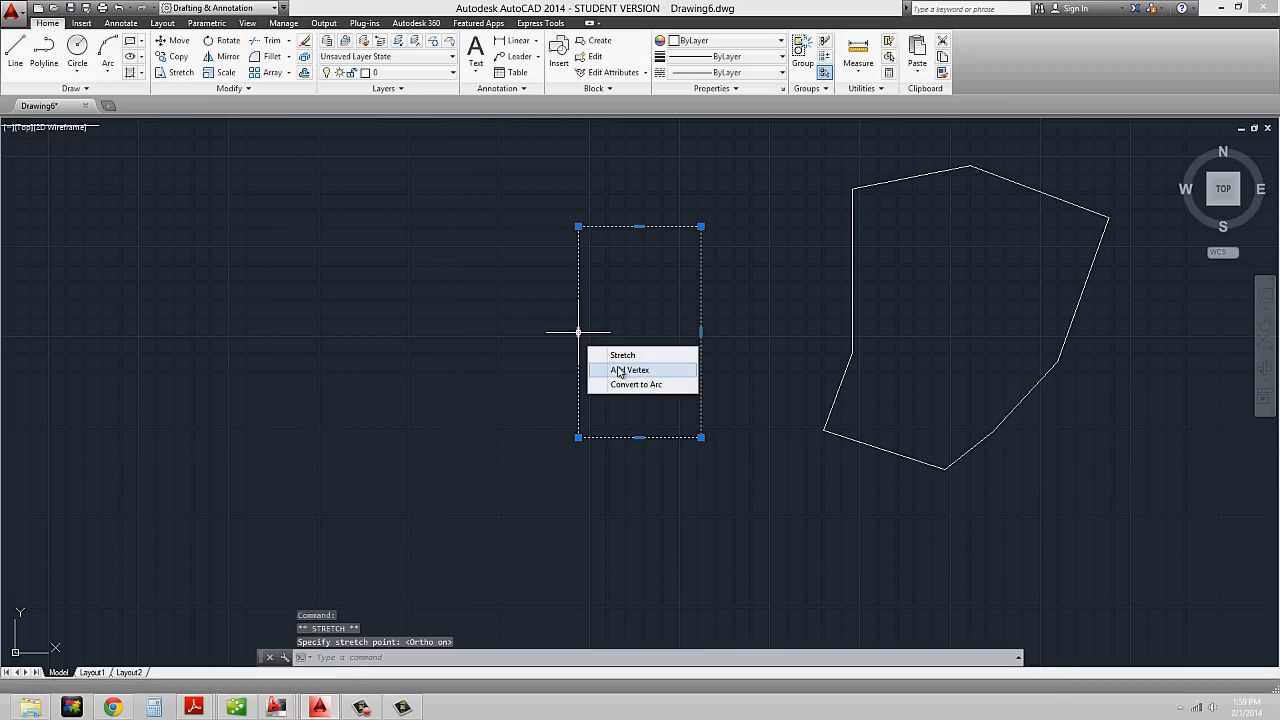
pyautogui.click(620, 371)
pyautogui.click(430, 402)
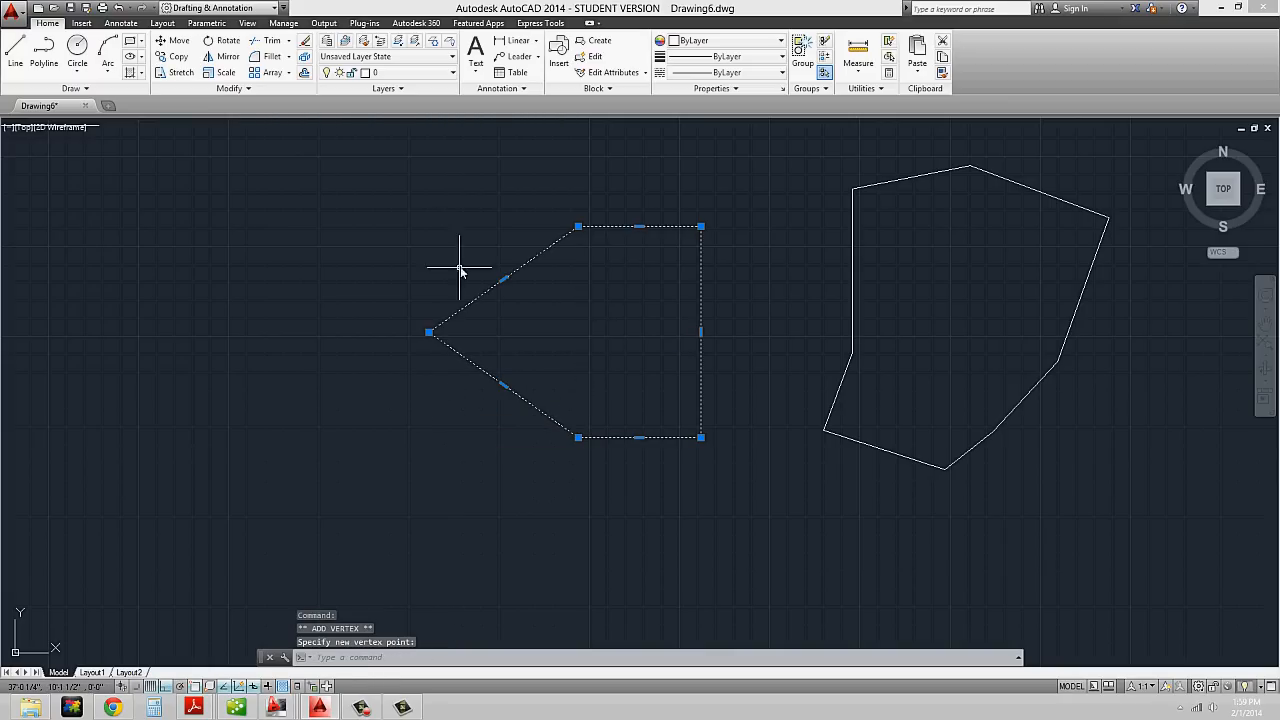
# - Add a vertex at the midpoint of the sloping northwest edge and place it straight north
pyautogui.click(504, 281)
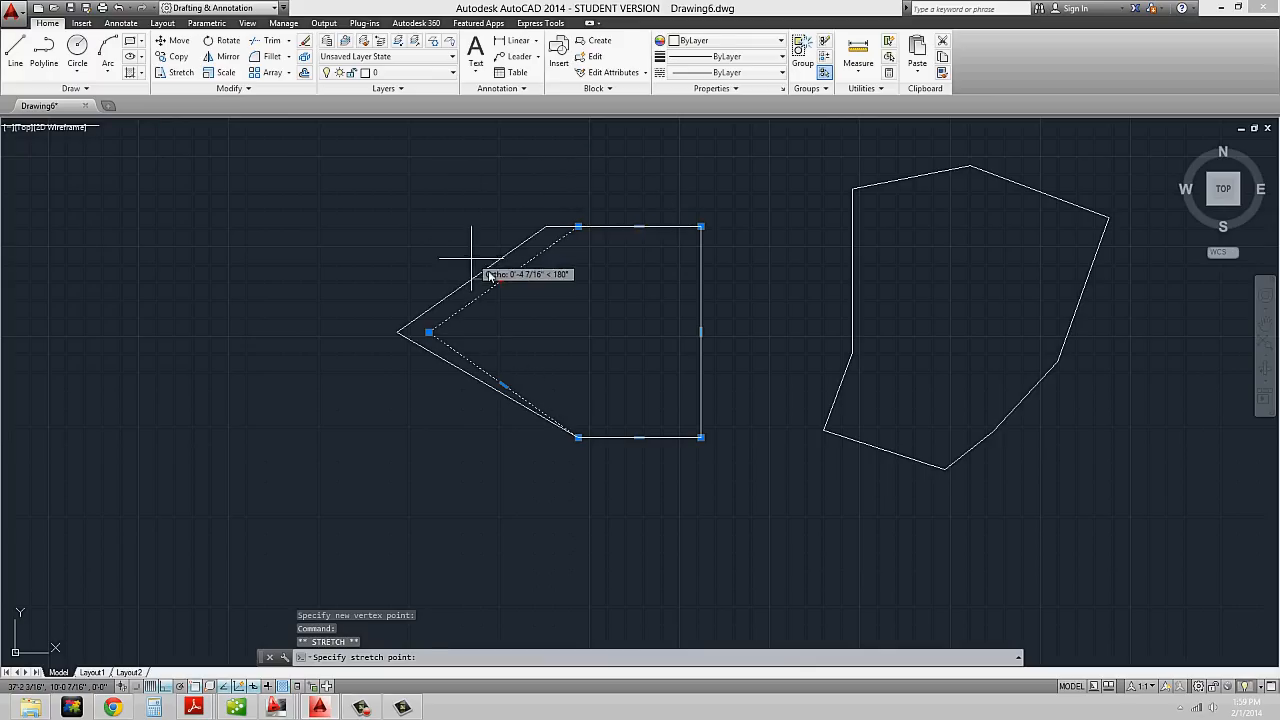
pyautogui.press('Escape')
pyautogui.moveTo(504, 281)
pyautogui.click(548, 314)
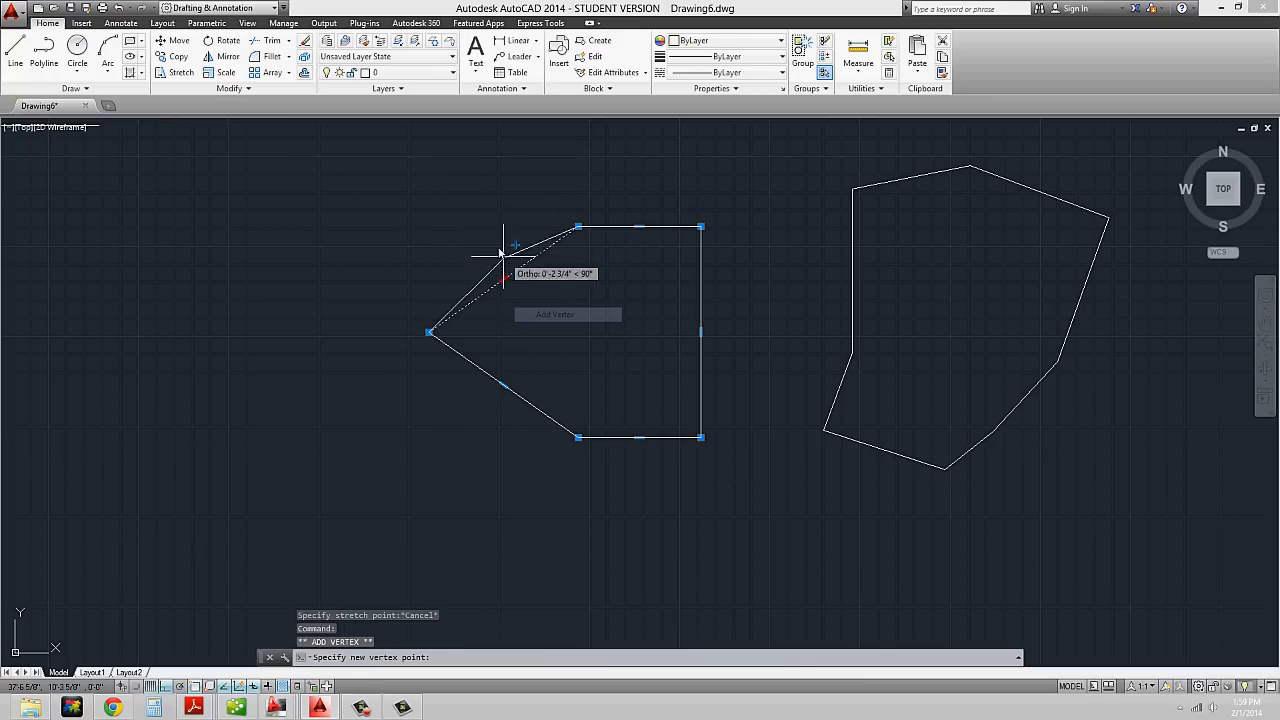
pyautogui.click(435, 205)
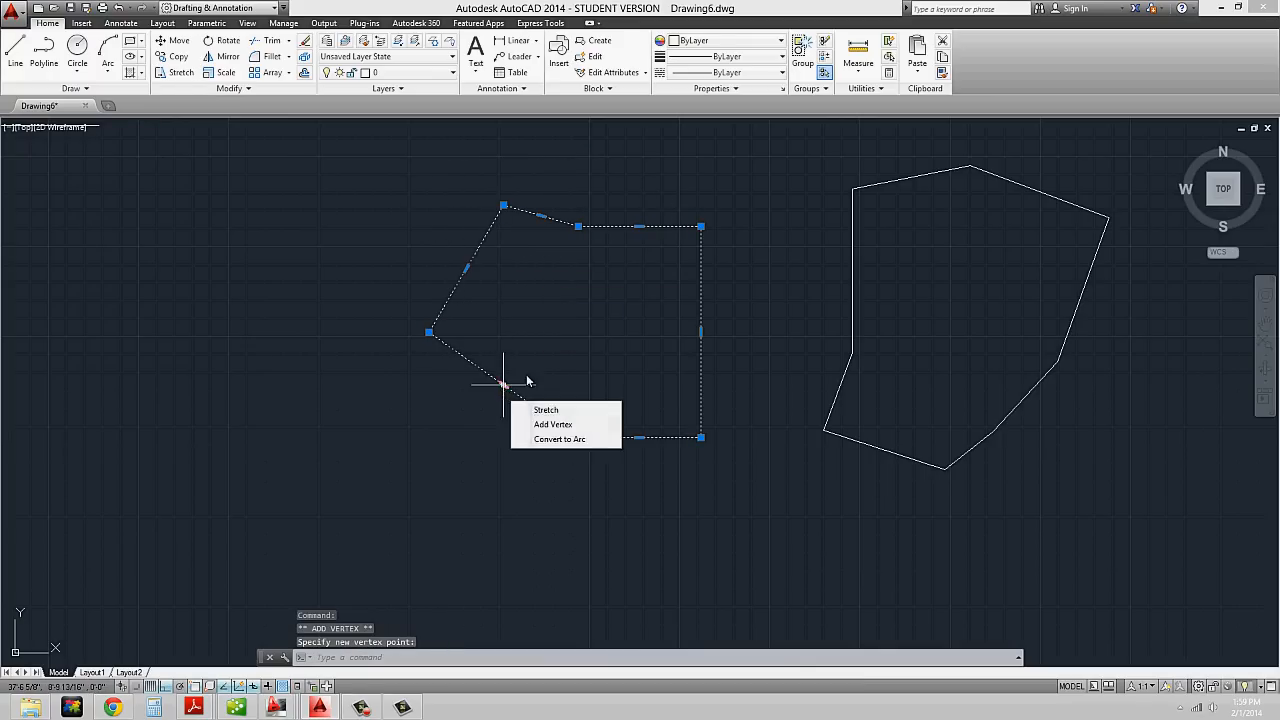
# - Add a vertex at the midpoint of the sloping southwest edge and place it straight south
pyautogui.moveTo(508, 390)
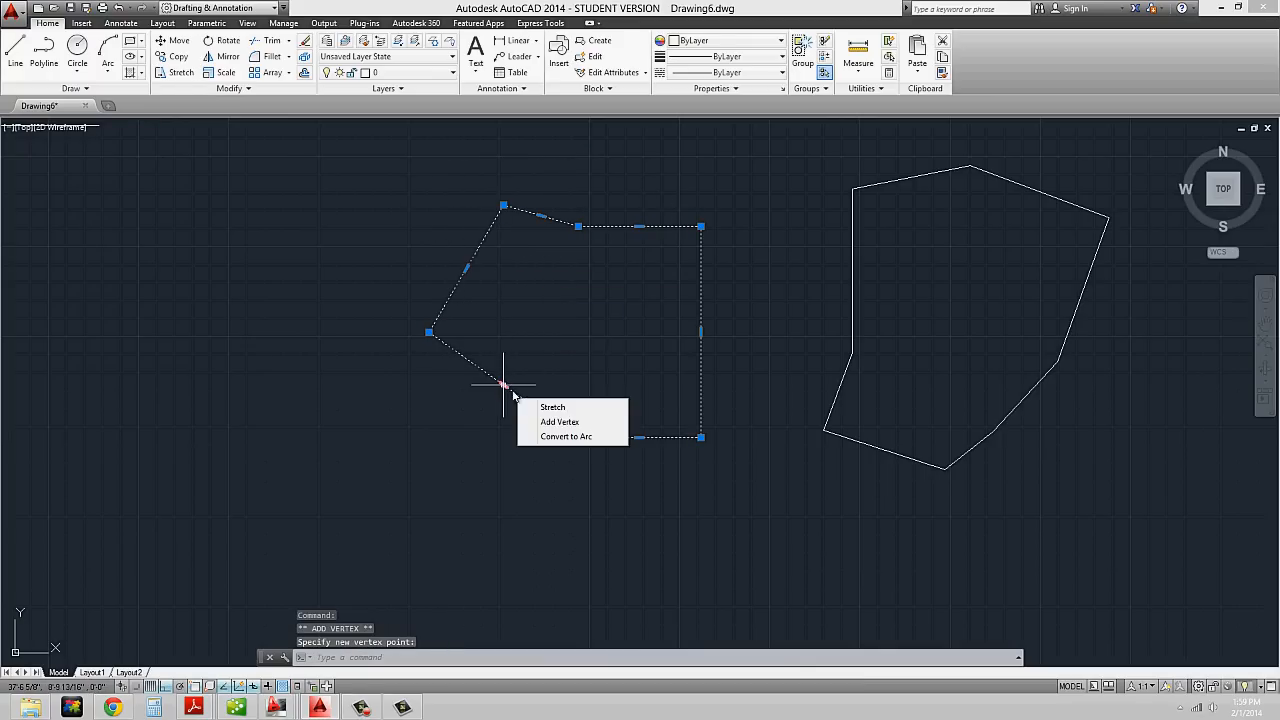
pyautogui.click(558, 422)
pyautogui.click(503, 485)
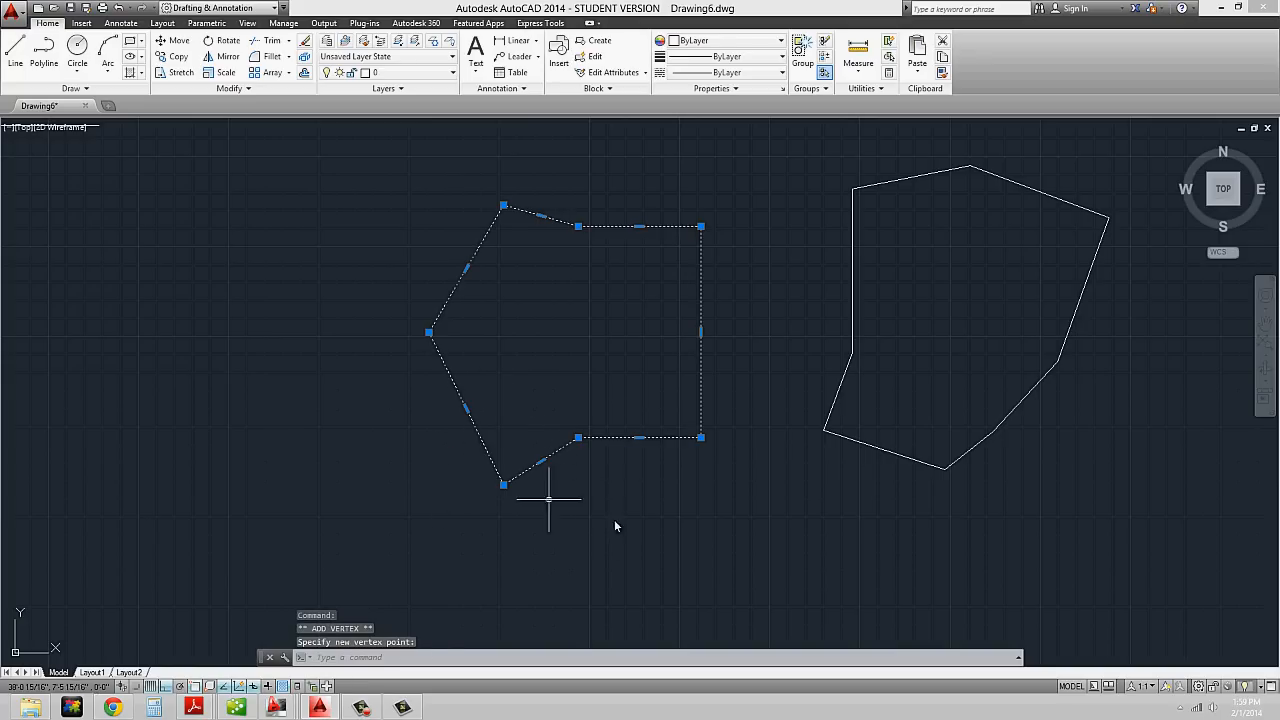
# - Stretch the polyline's northwest vertex straight north and its west vertex about 3'-9" straight west
pyautogui.moveTo(655, 440); pyautogui.dragTo(655, 595, button='middle')
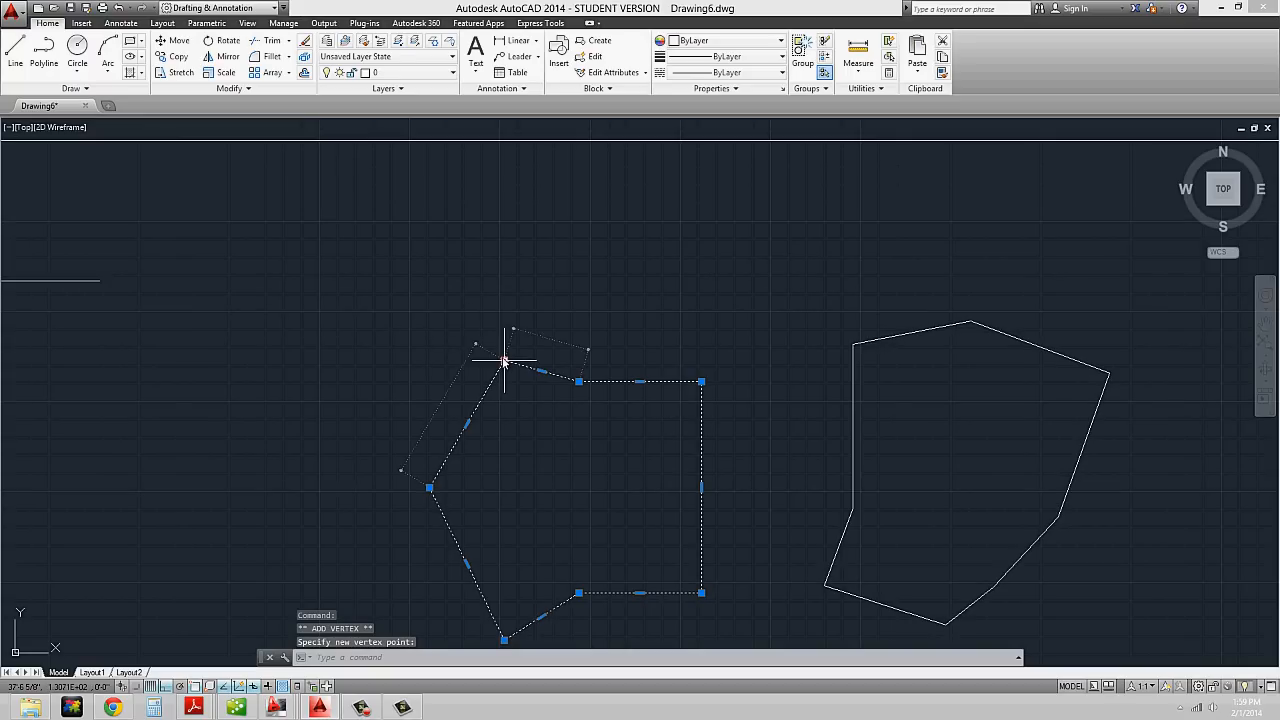
pyautogui.click(503, 360)
pyautogui.click(464, 136)
pyautogui.scroll(-4, 509, 263)
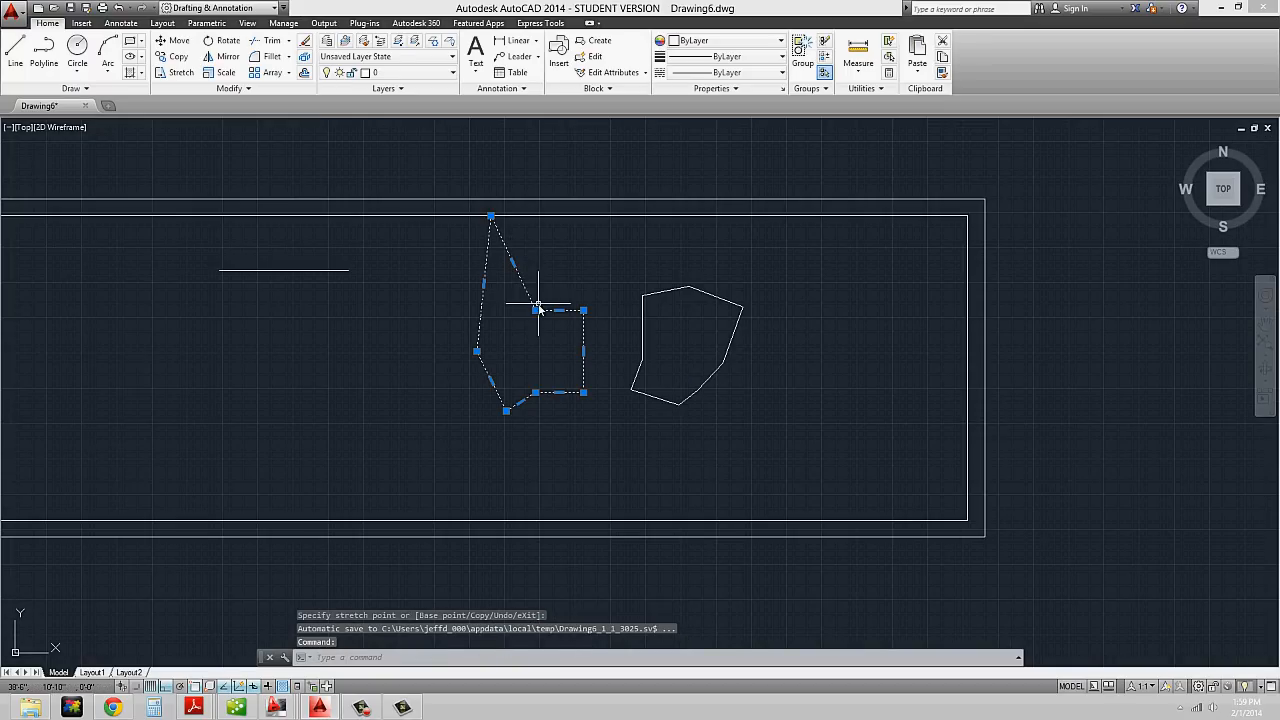
pyautogui.click(477, 352)
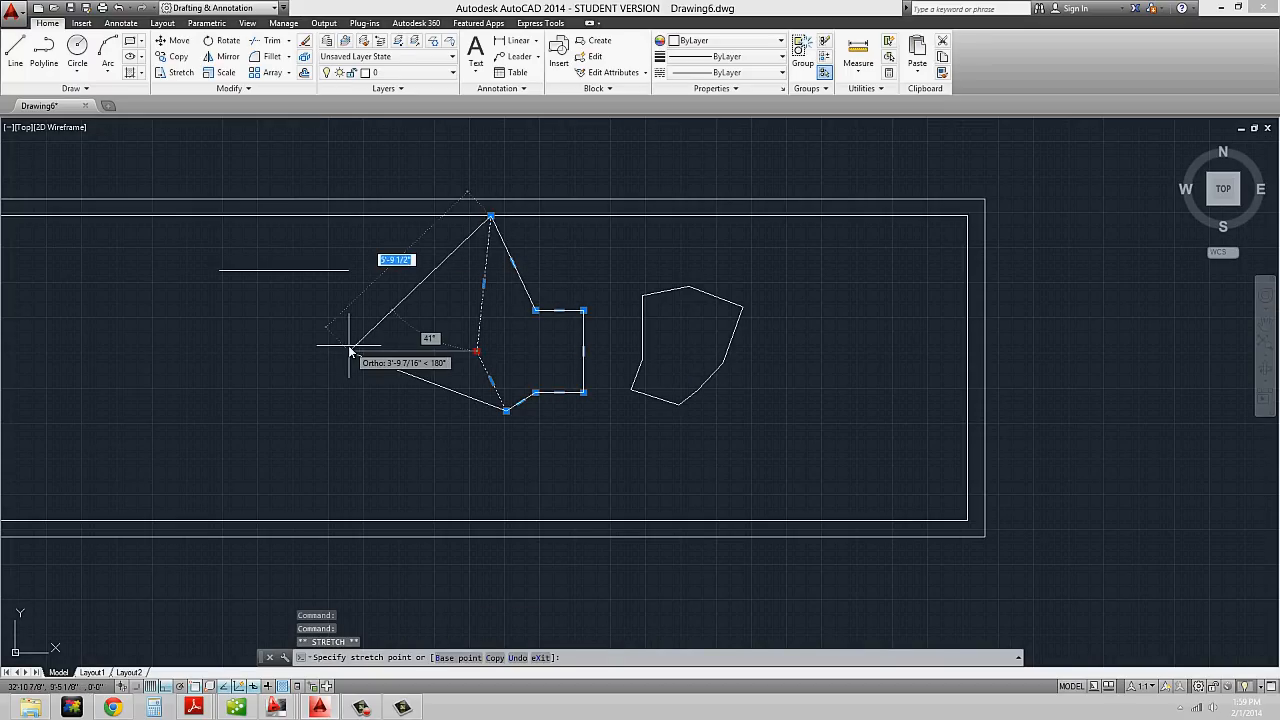
pyautogui.click(349, 351)
# - Convert the polyline's vertical east edge to an arc bulging east with a radius of about 1'-3"
pyautogui.scroll(2, 525, 300)
pyautogui.moveTo(618, 382)
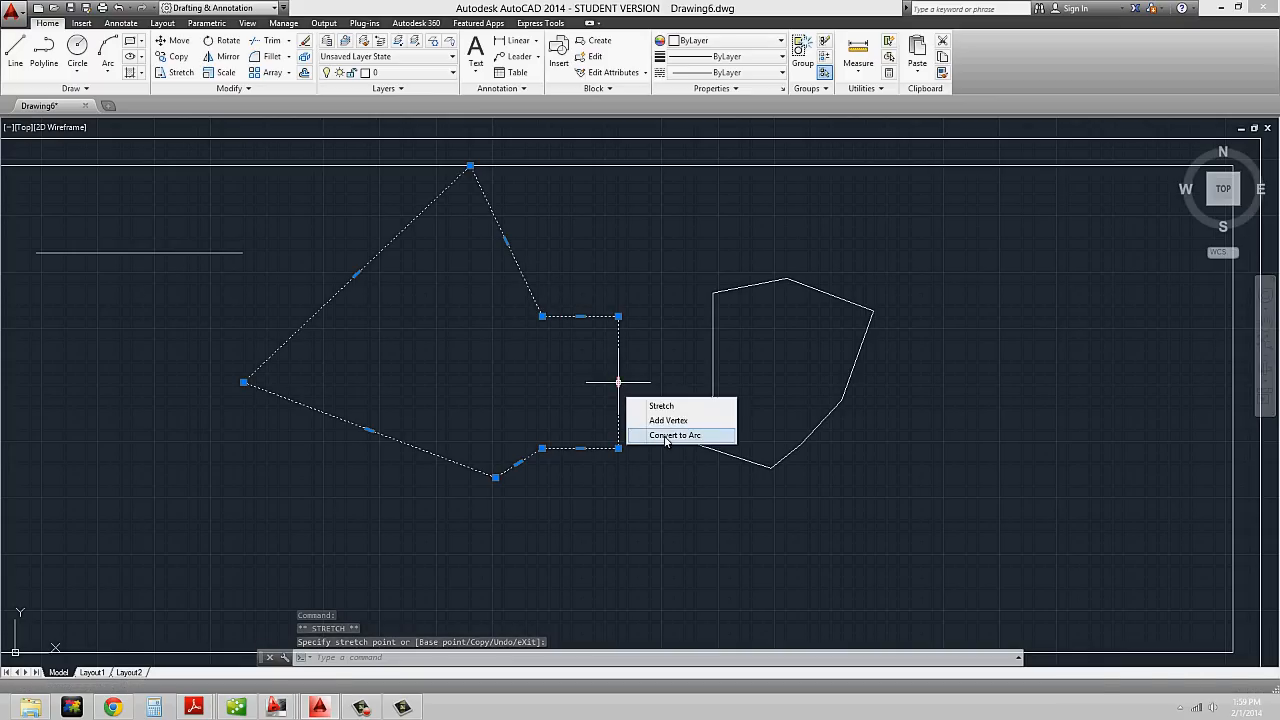
pyautogui.click(667, 436)
pyautogui.click(677, 383)
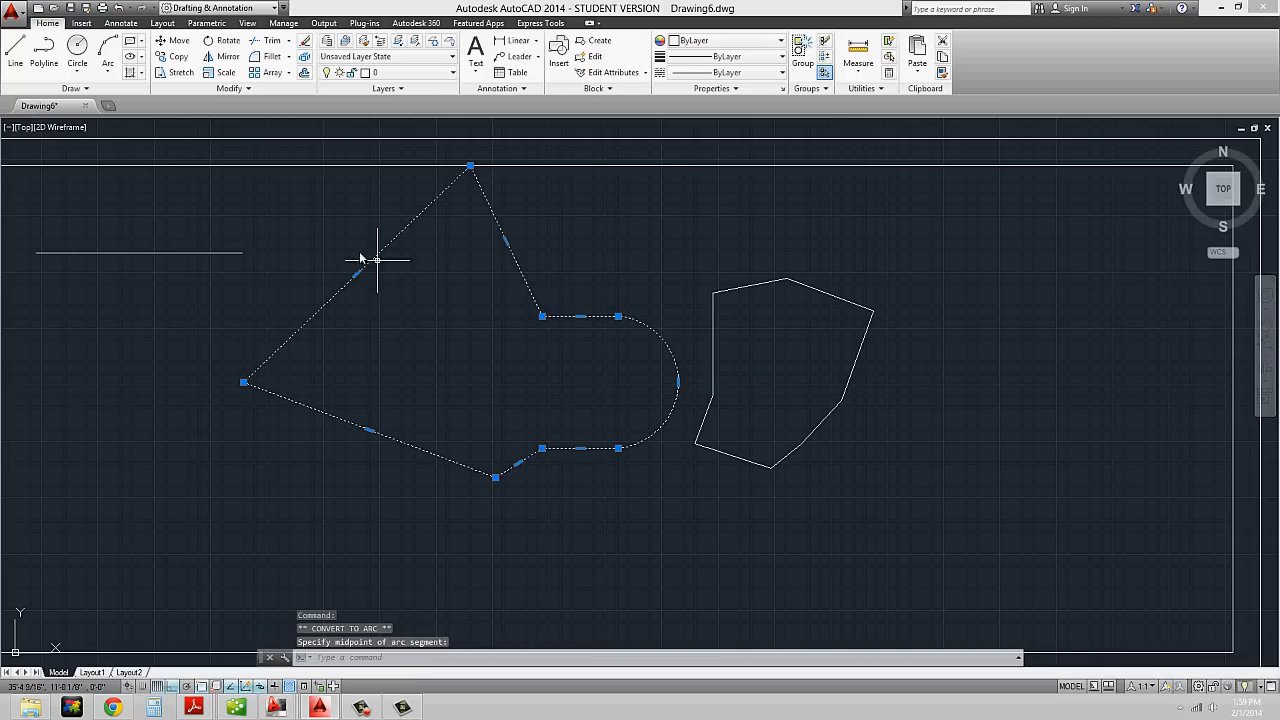
# - Convert the polyline's long sloping northwest edge to an arc bulging outward to the northwest, and clear the selection
pyautogui.moveTo(358, 274)
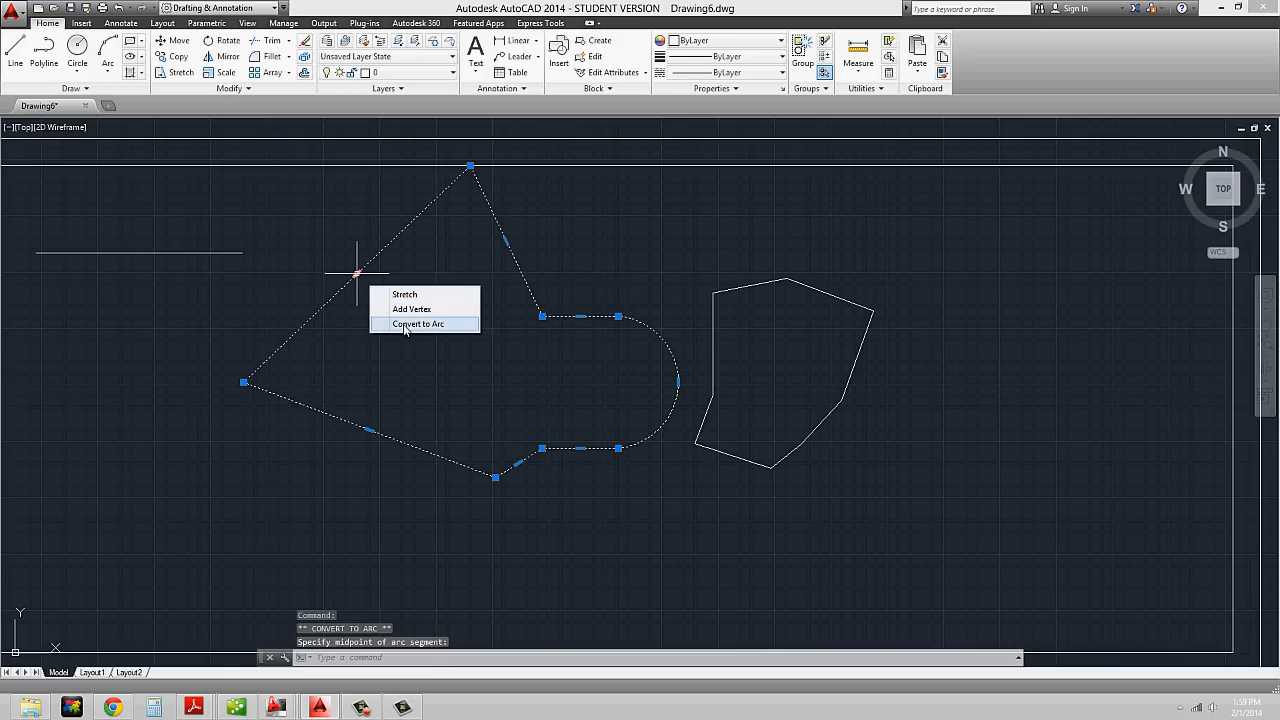
pyautogui.click(418, 323)
pyautogui.click(325, 243)
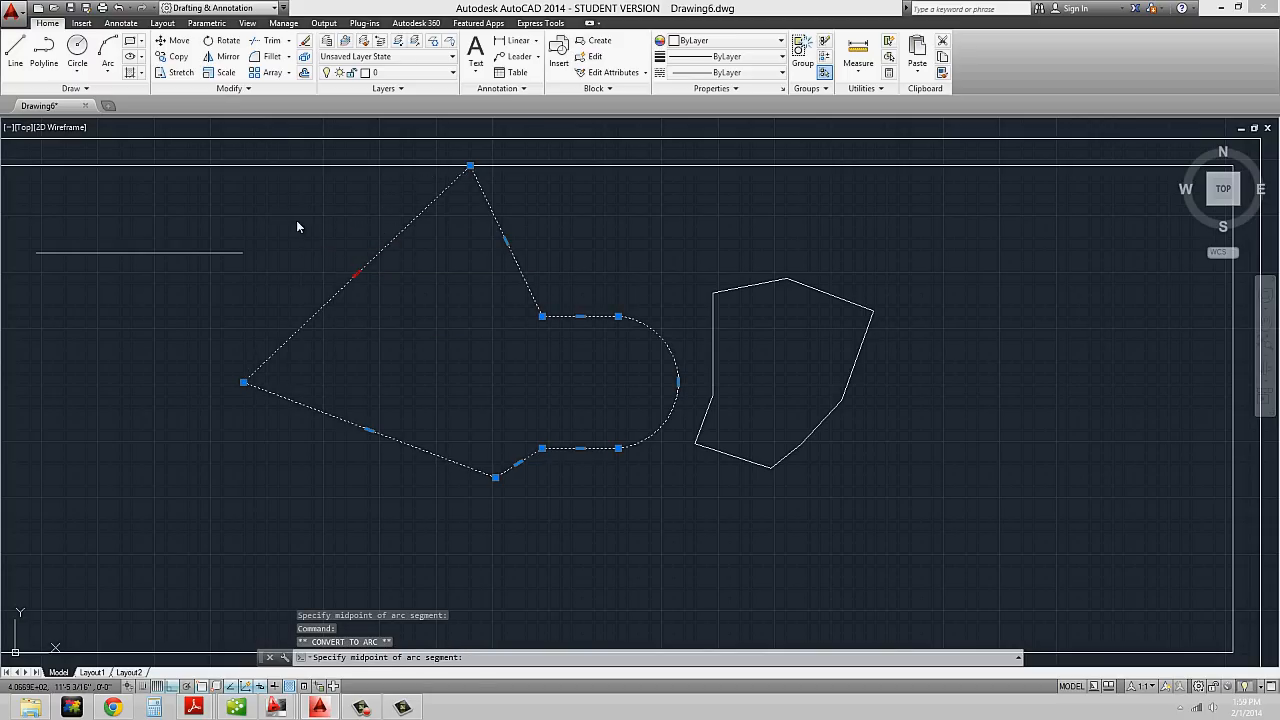
pyautogui.scroll(-2, 583, 360)
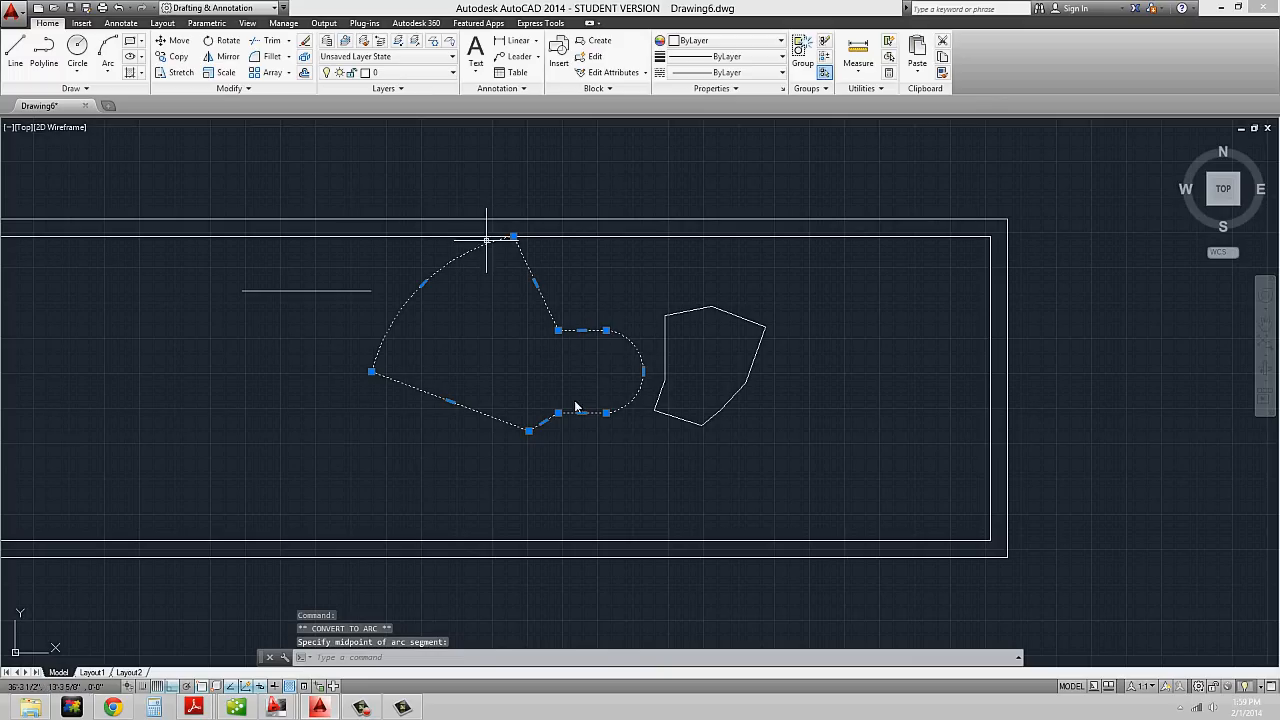
pyautogui.press('Escape')
pyautogui.moveTo(537, 353); pyautogui.dragTo(692, 348, button='middle')
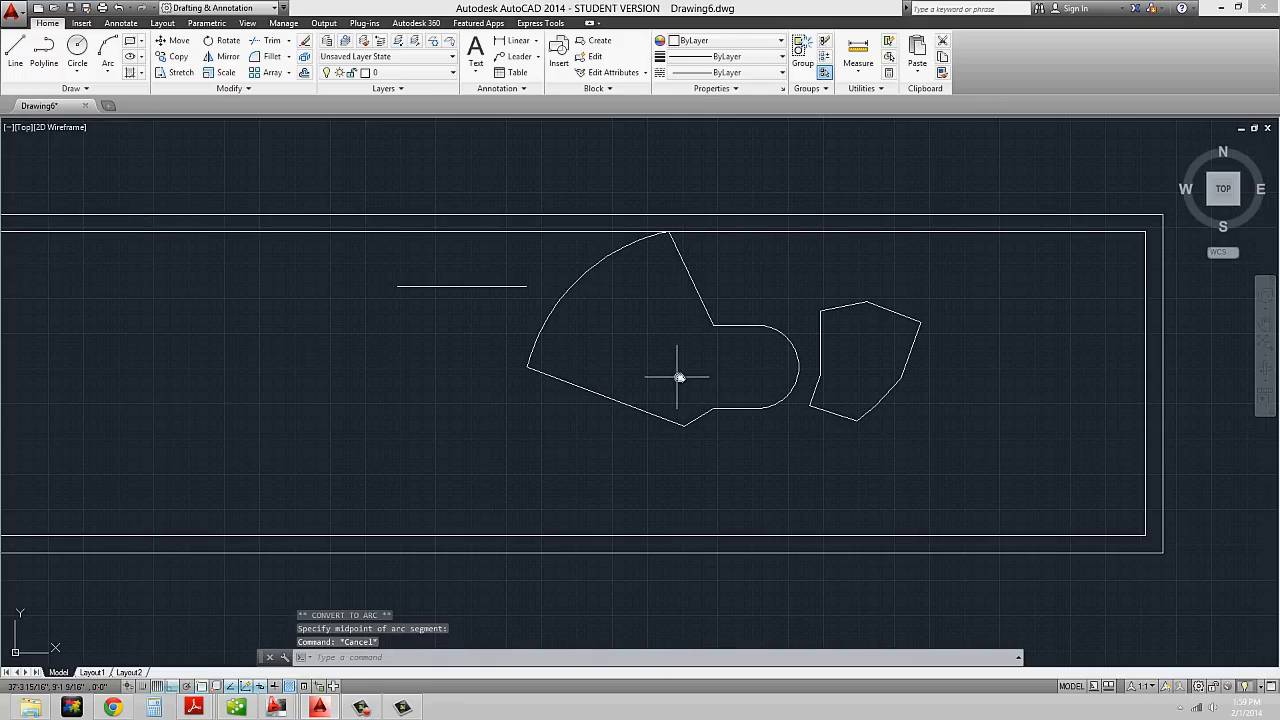
# - Select the polyline, convert its east arc back to a straight line segment, and clear the selection
pyautogui.scroll(4, 793, 346)
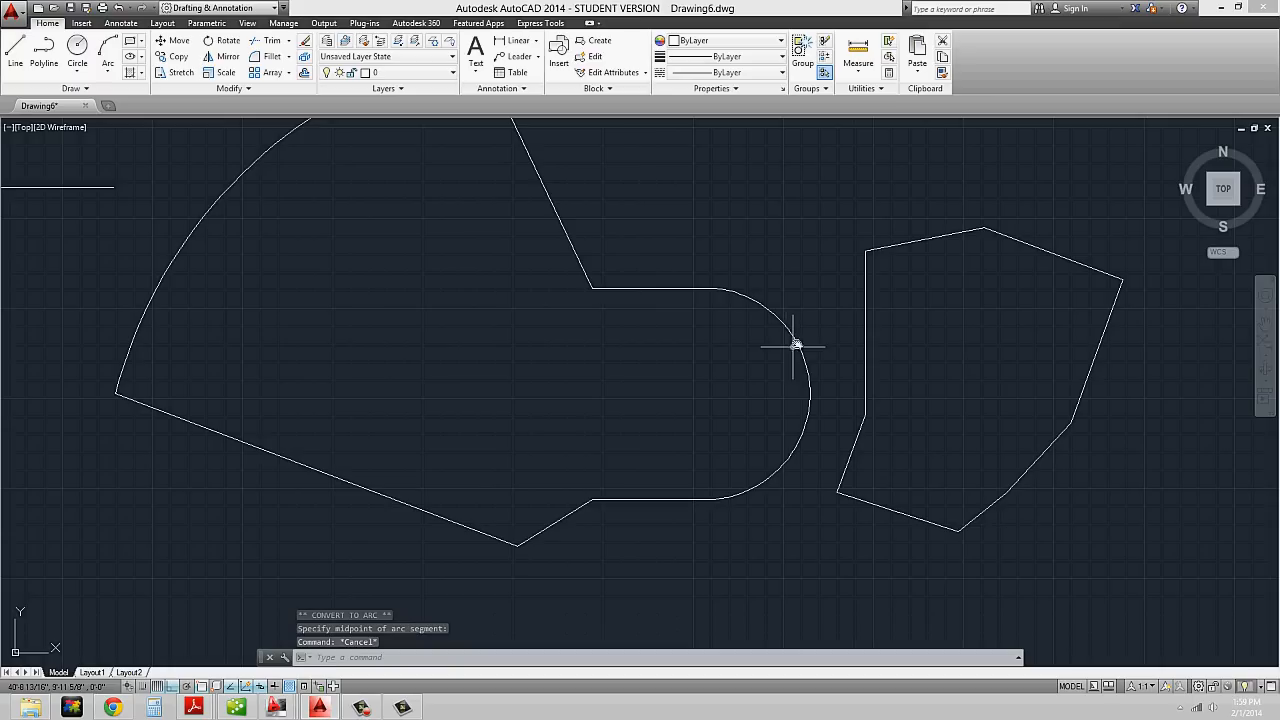
pyautogui.click(800, 342)
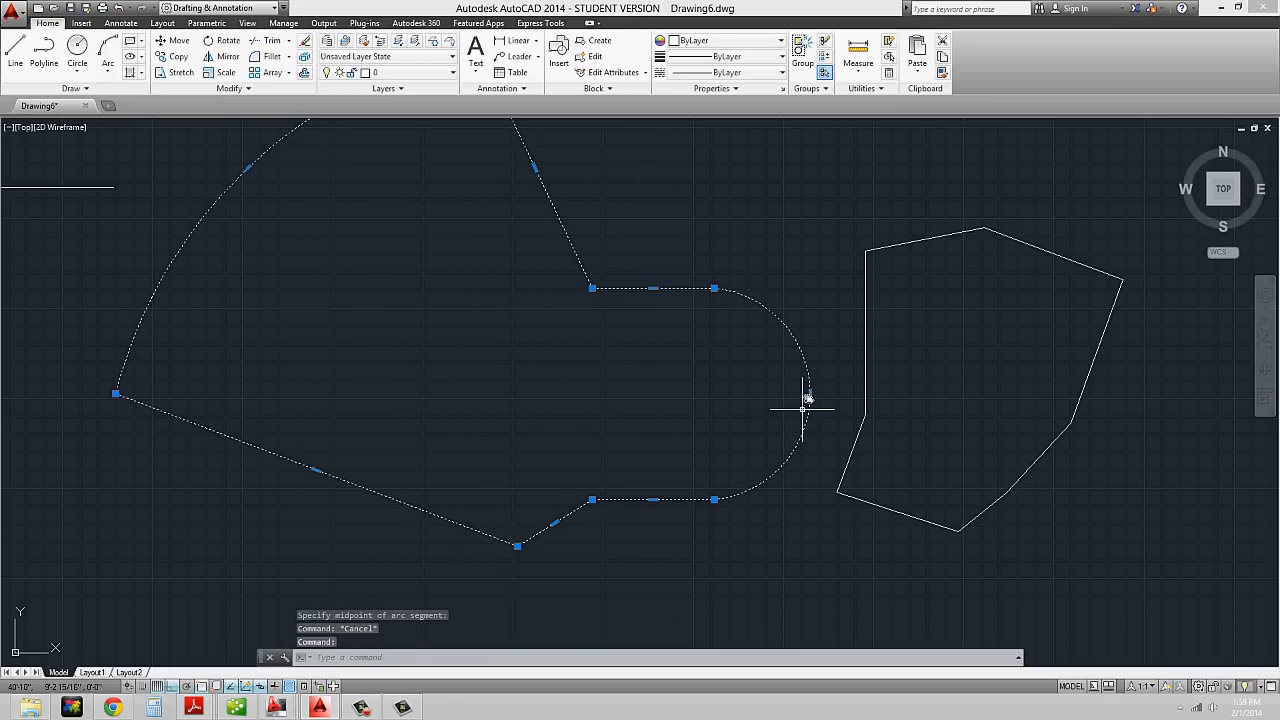
pyautogui.moveTo(811, 395)
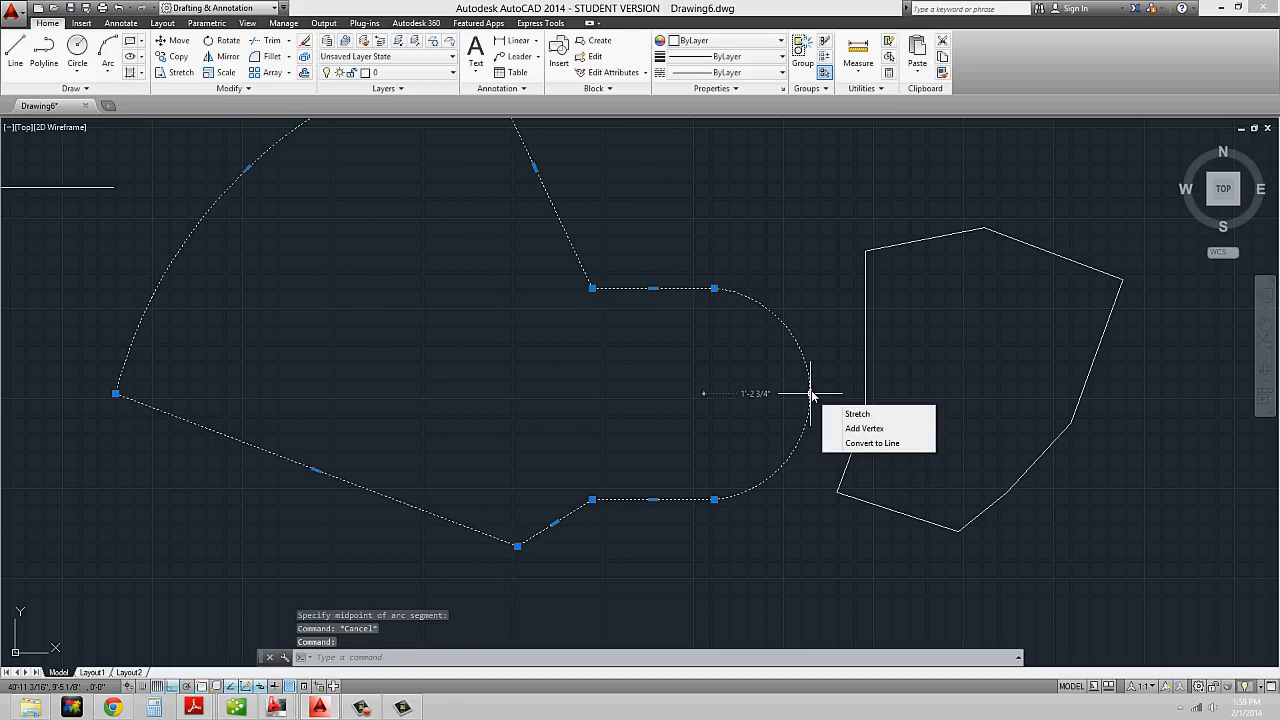
pyautogui.click(884, 446)
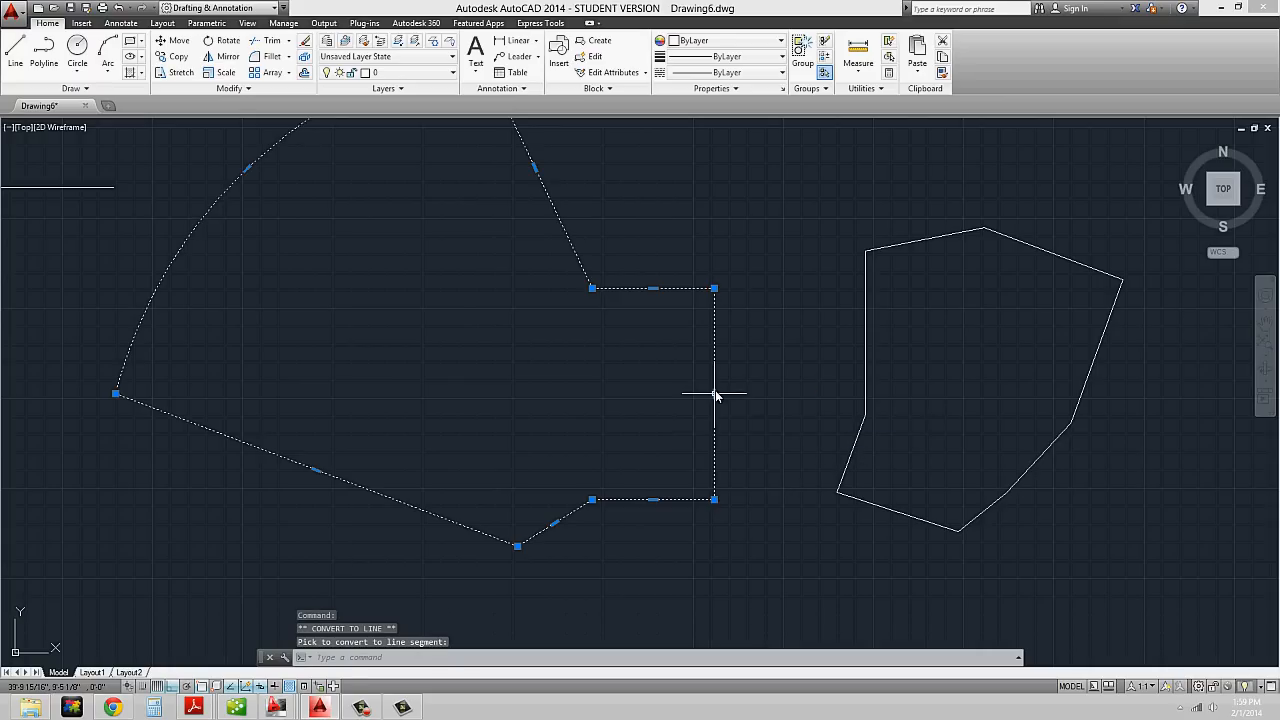
pyautogui.moveTo(716, 393)
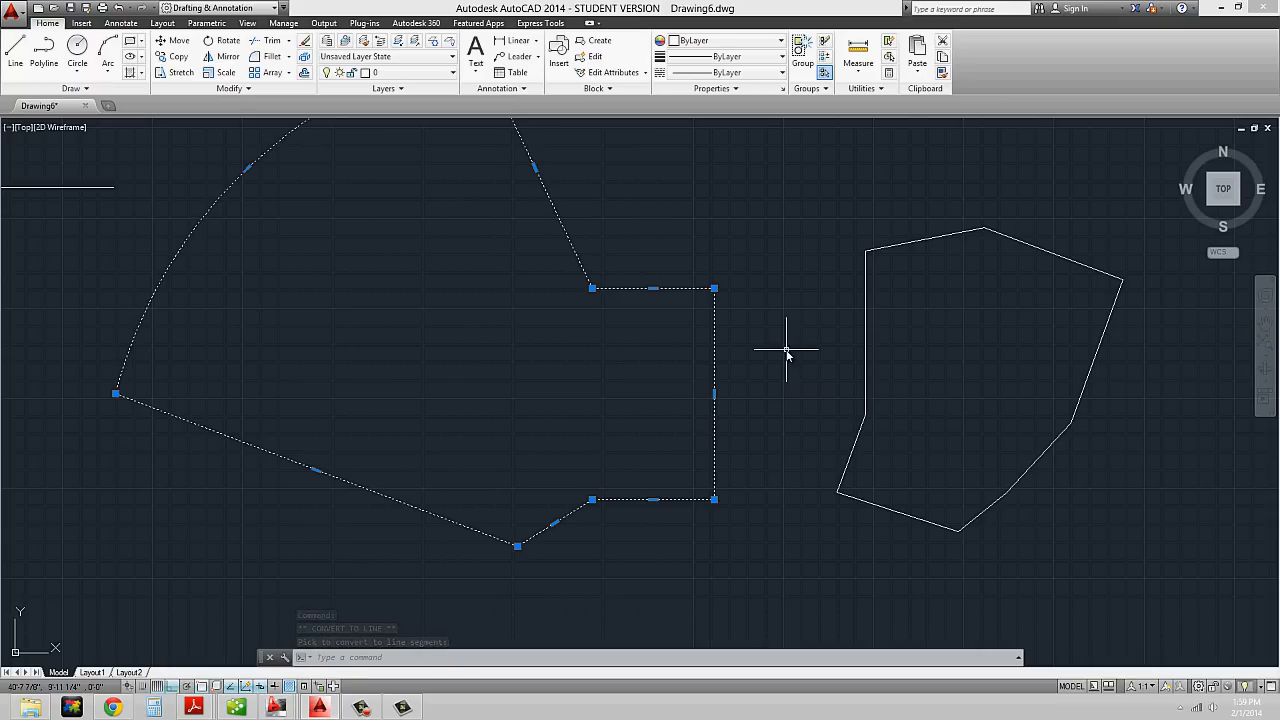
pyautogui.press('Escape')
pyautogui.press('Escape')
pyautogui.scroll(-4, 784, 346)
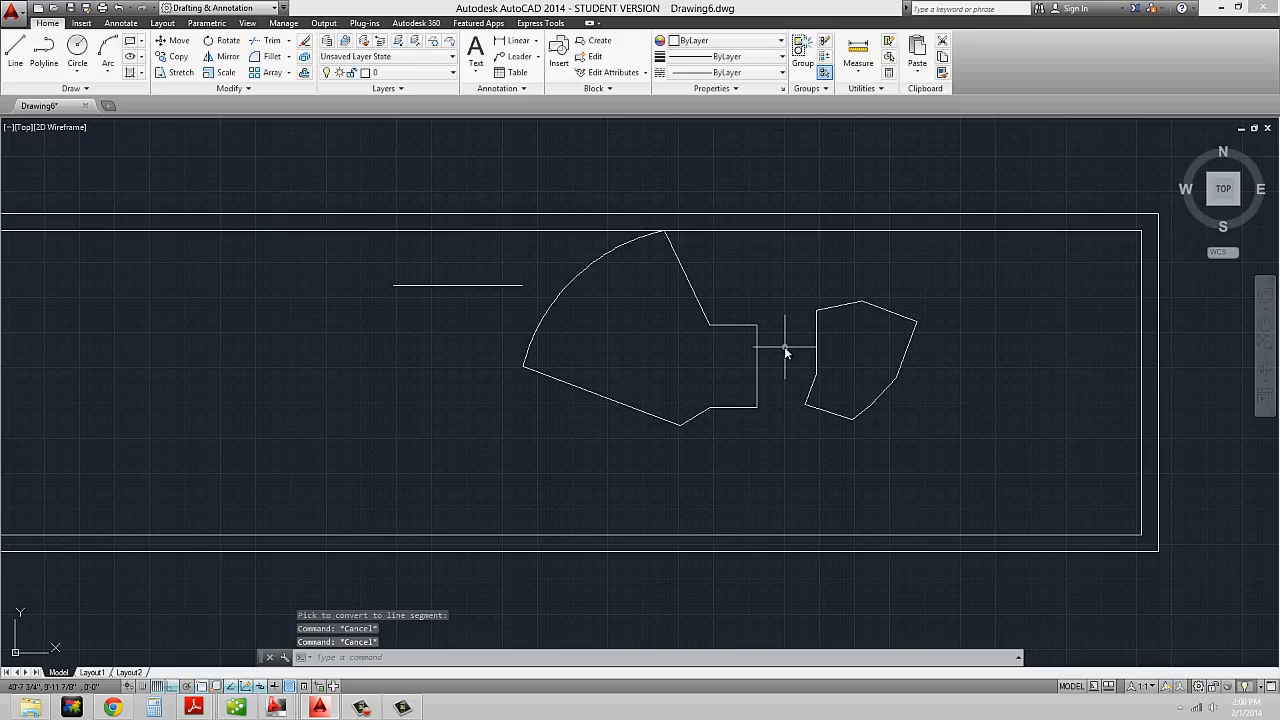
# - With Ortho on, stretch the polyline's west vertex straight south until it is level with the south vertex, and clear the selection
pyautogui.scroll(-2, 784, 343)
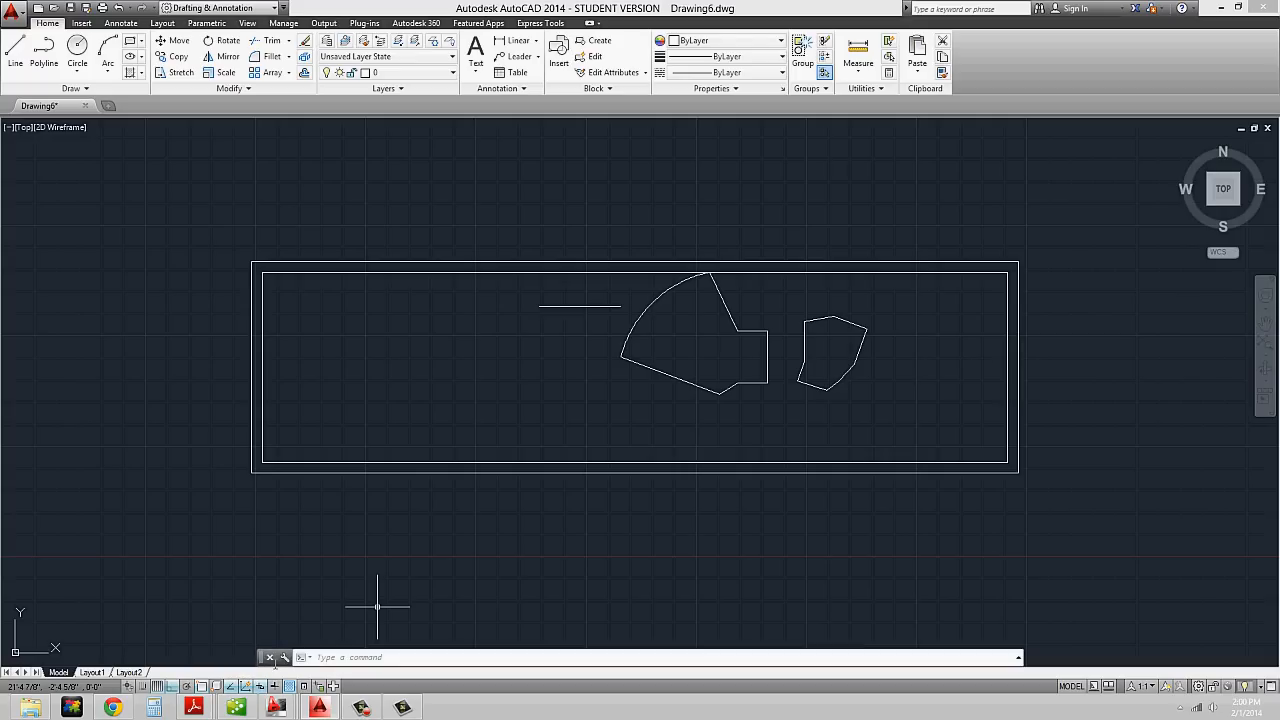
pyautogui.scroll(2, 690, 359)
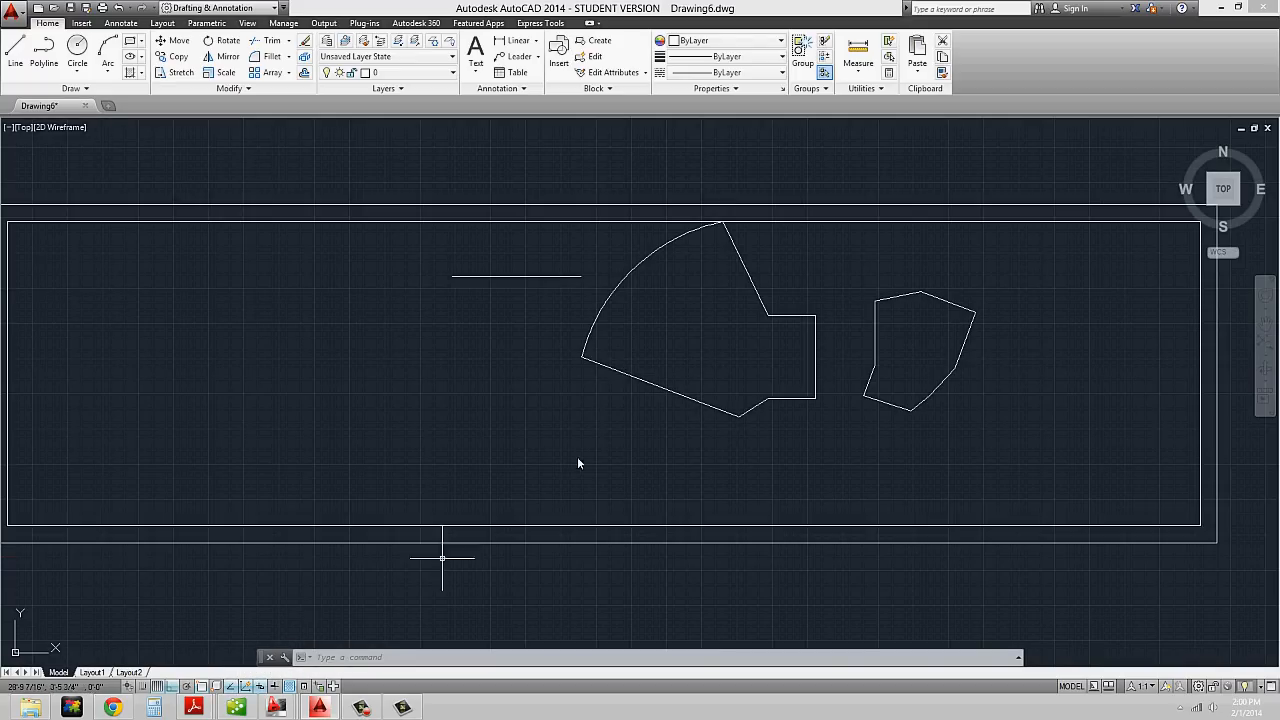
pyautogui.click(635, 381)
pyautogui.scroll(4, 630, 378)
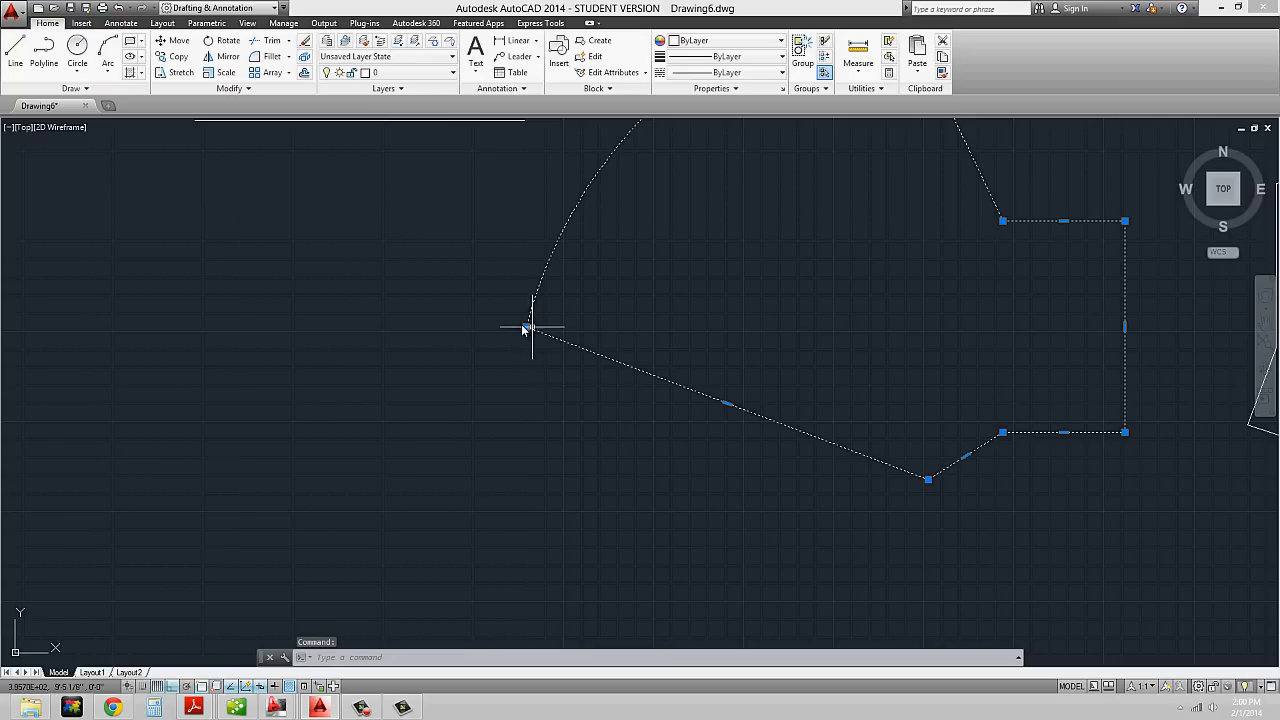
pyautogui.moveTo(527, 327)
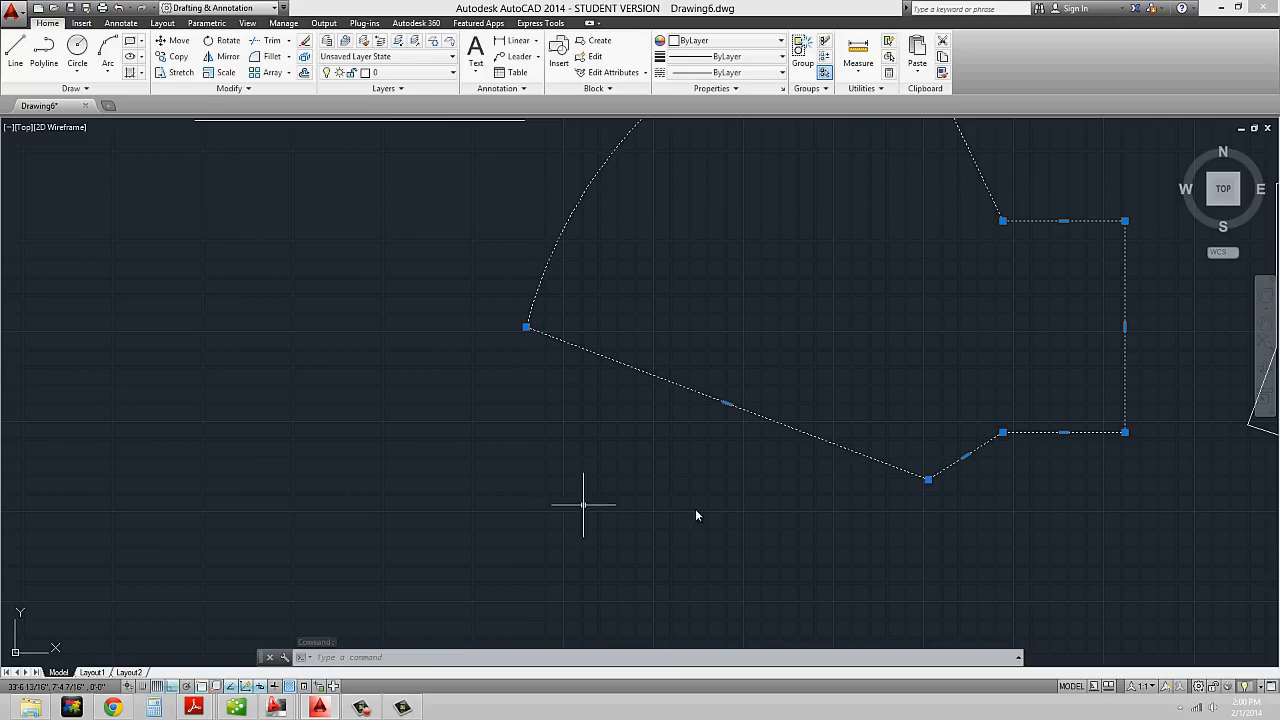
pyautogui.moveTo(928, 480)
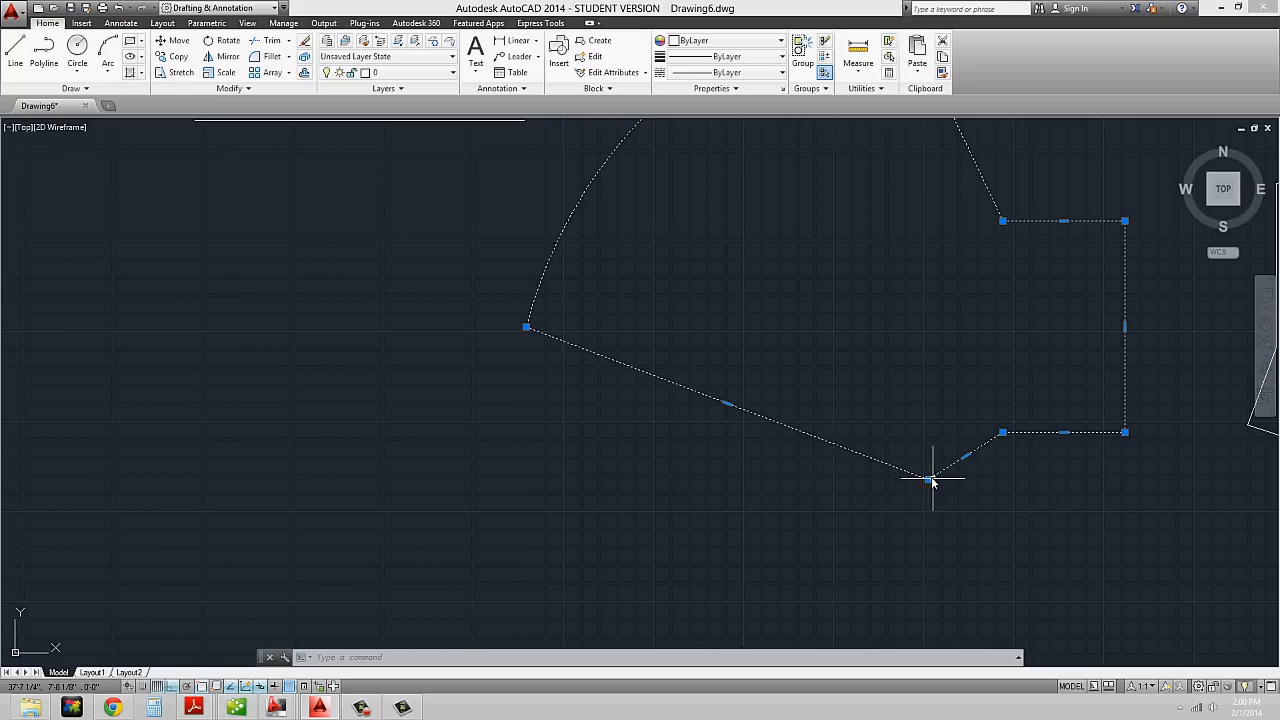
pyautogui.click(527, 328)
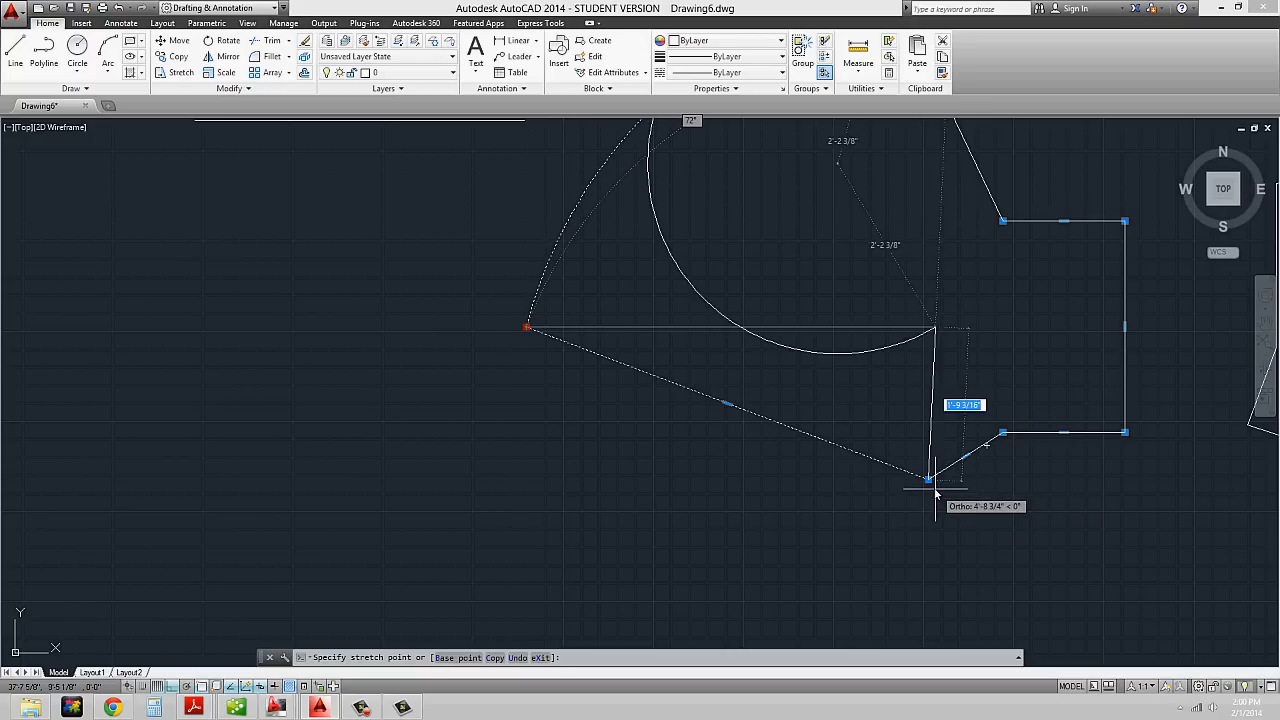
pyautogui.click(495, 483)
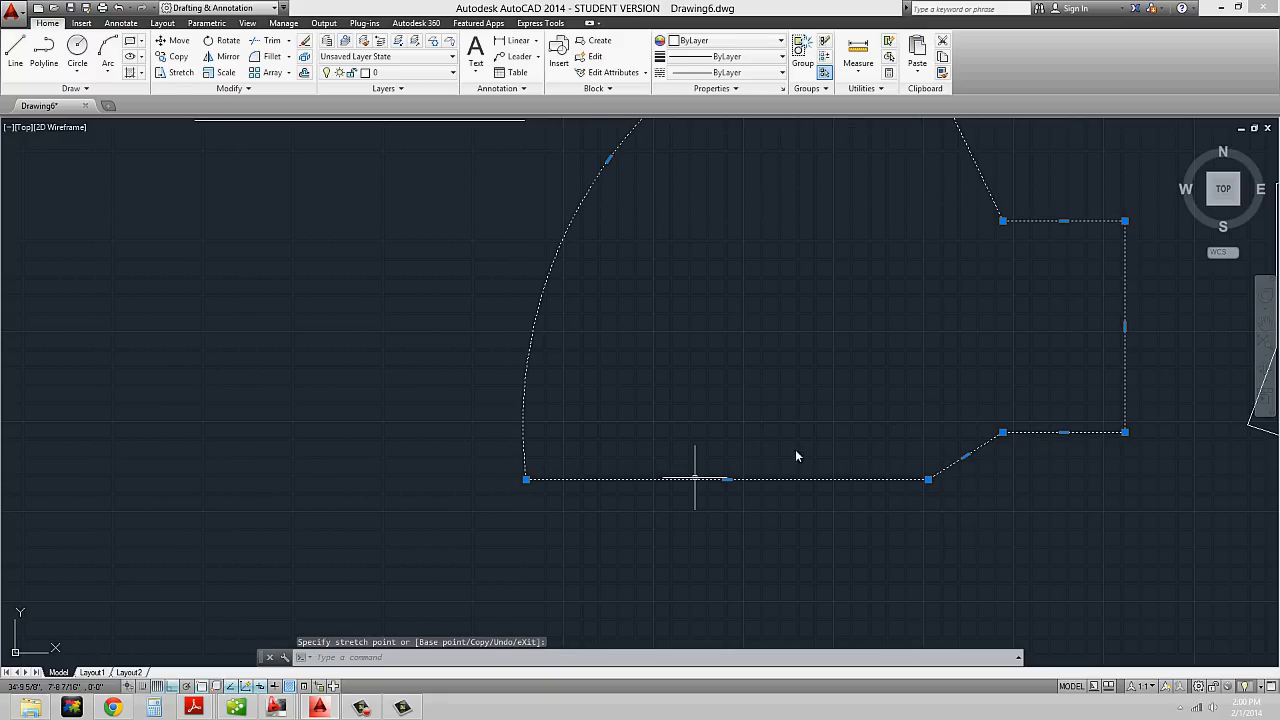
pyautogui.scroll(-2, 789, 443)
pyautogui.moveTo(899, 398); pyautogui.dragTo(826, 432, button='middle')
pyautogui.press('Escape')
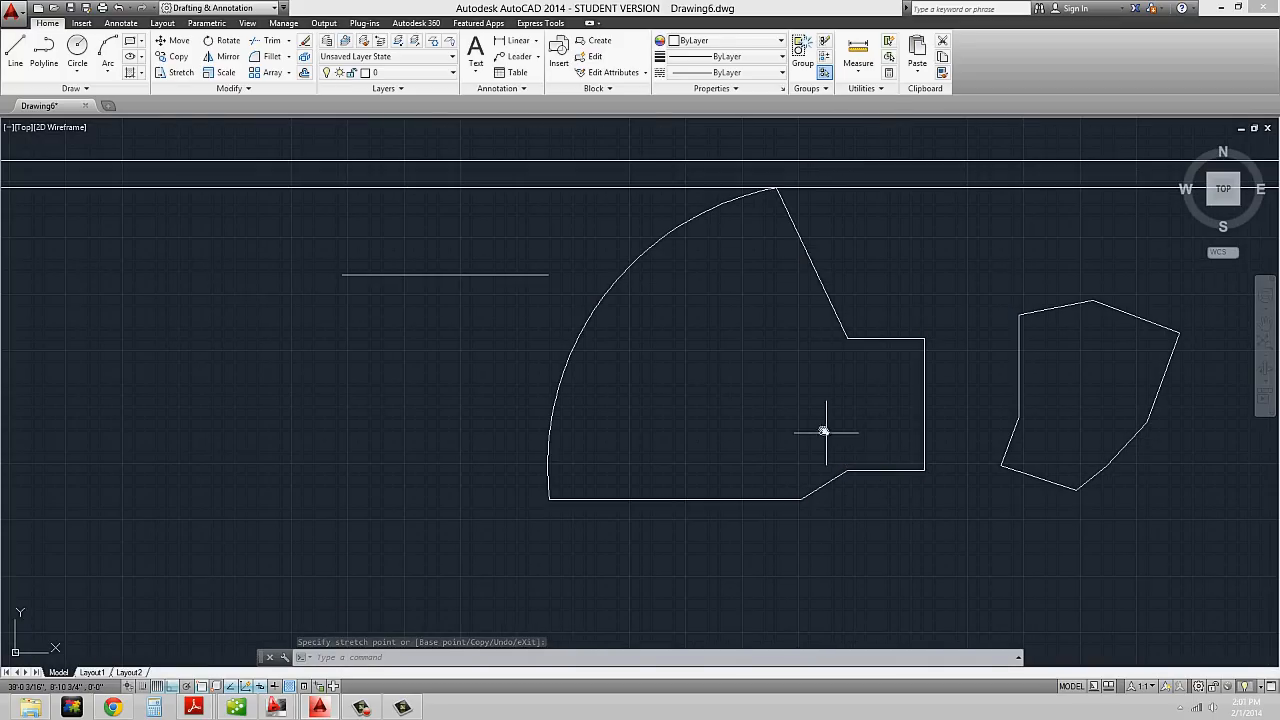
# - Turn Ortho off and stretch the polyline's south vertex east along the horizontal edge, aligned directly below the southeast corner with tracking
pyautogui.scroll(2, 520, 465)
pyautogui.moveTo(943, 471); pyautogui.dragTo(681, 414, button='middle')
pyautogui.scroll(2, 682, 441)
pyautogui.click(675, 449)
pyautogui.click(664, 397)
pyautogui.moveTo(804, 383); pyautogui.dragTo(628, 407, button='middle')
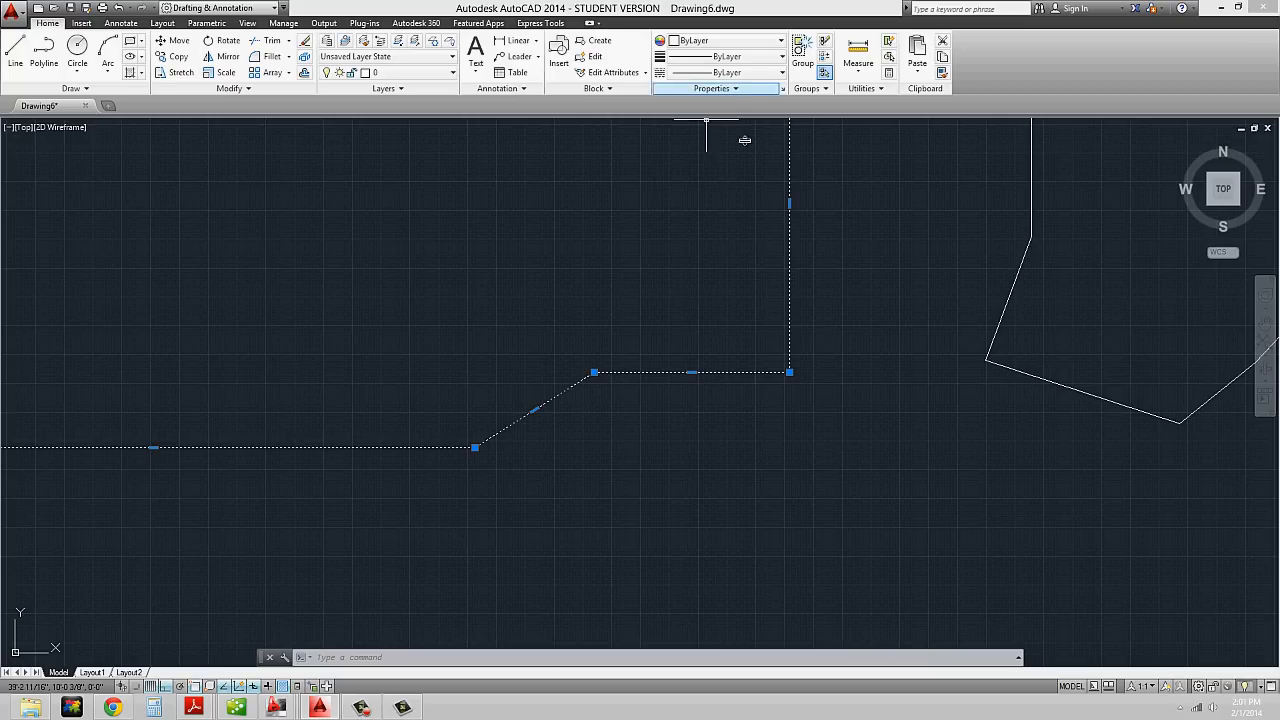
pyautogui.press('F8')
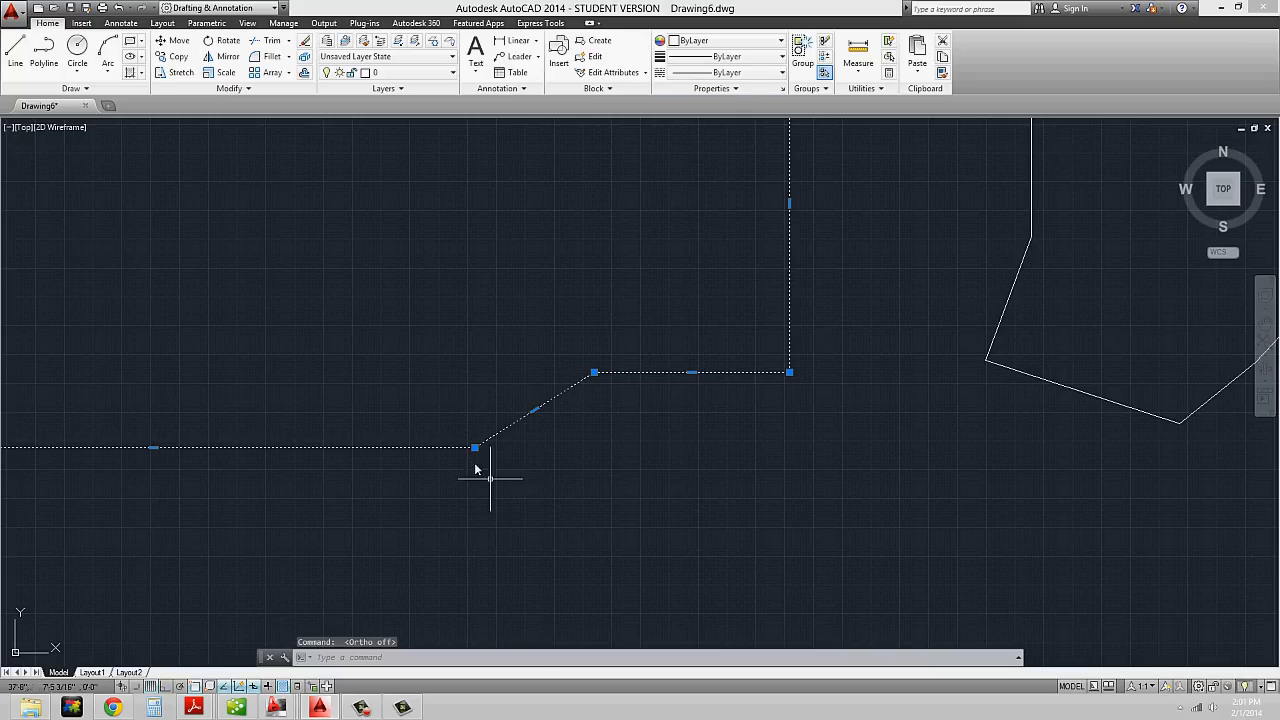
pyautogui.moveTo(476, 449)
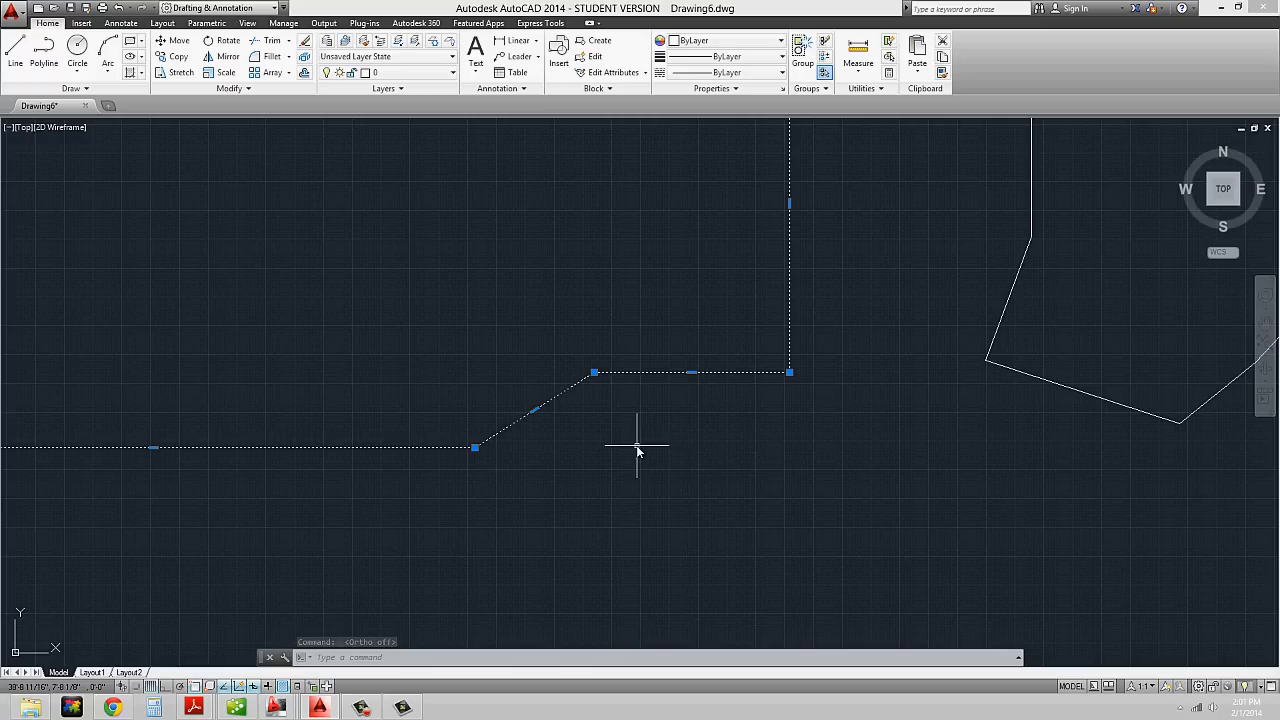
pyautogui.moveTo(789, 372)
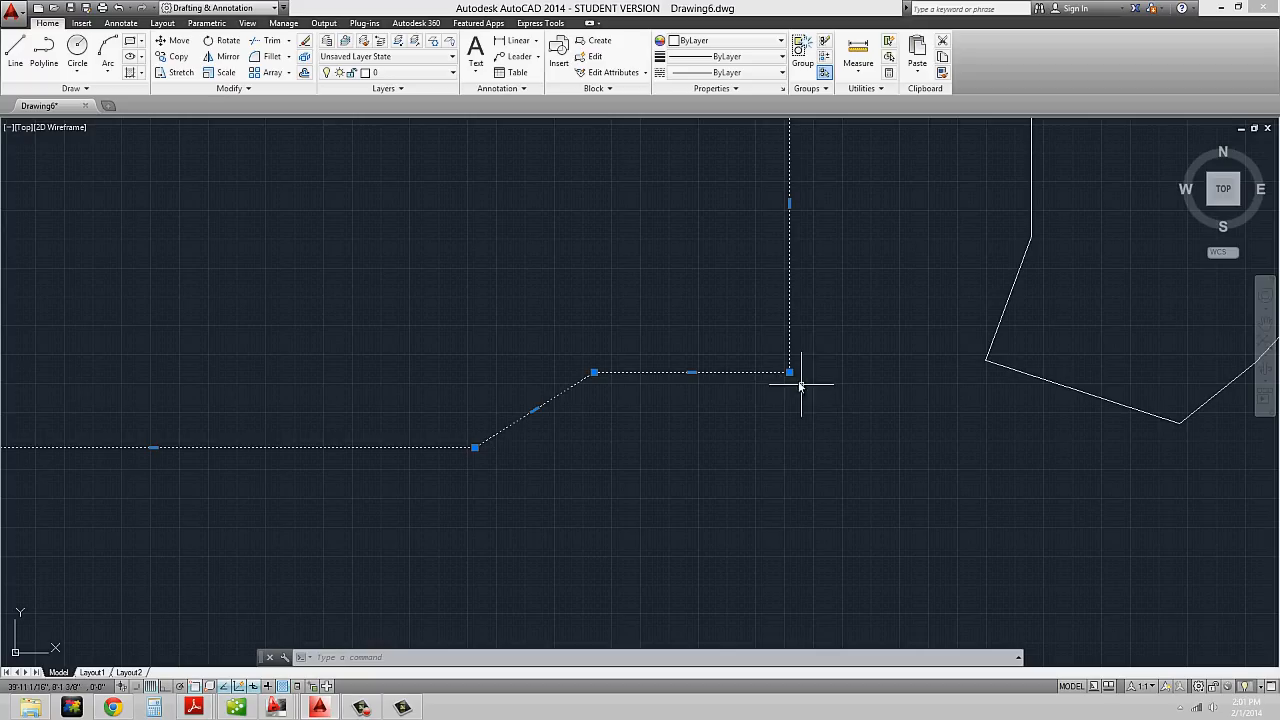
pyautogui.click(475, 447)
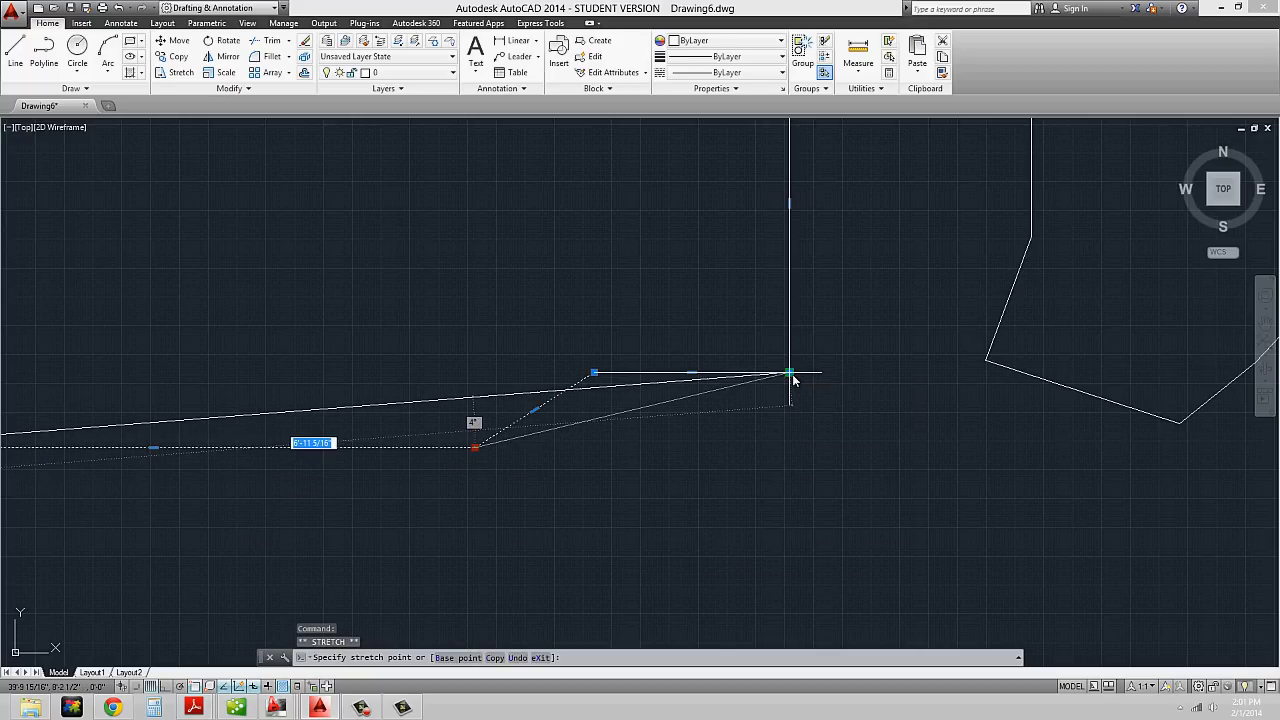
pyautogui.scroll(-2, 793, 378)
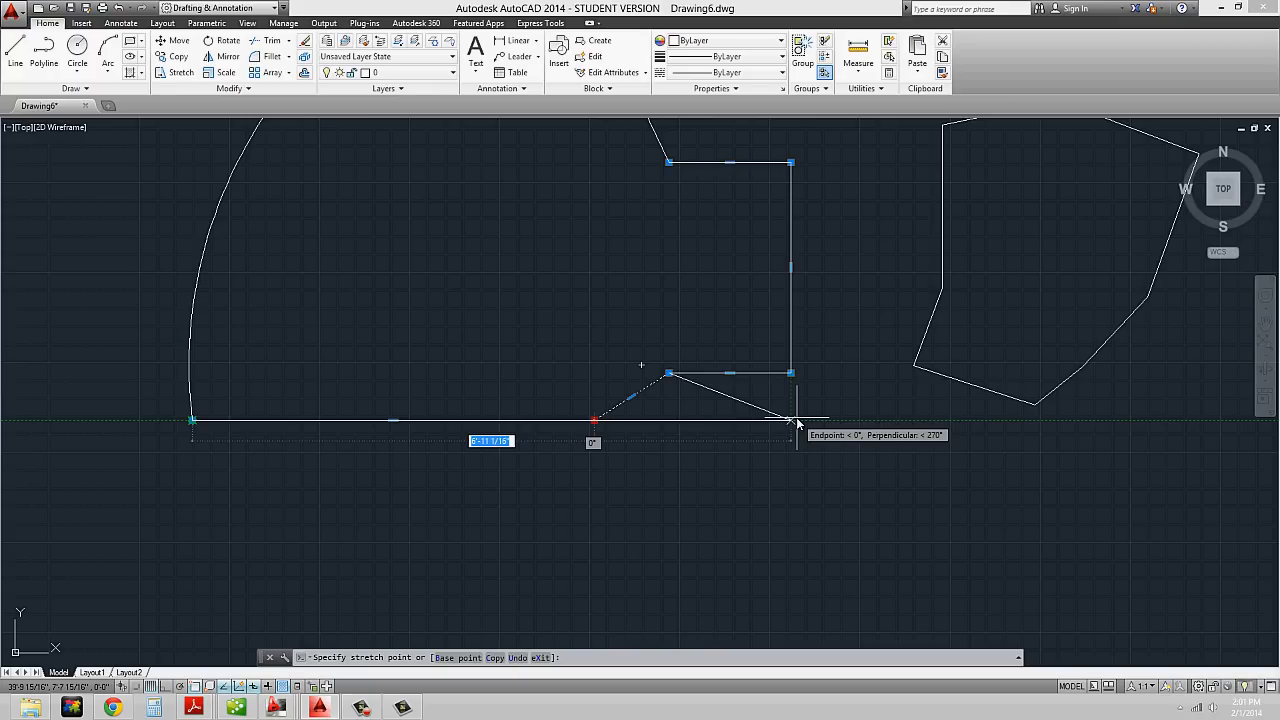
pyautogui.click(797, 423)
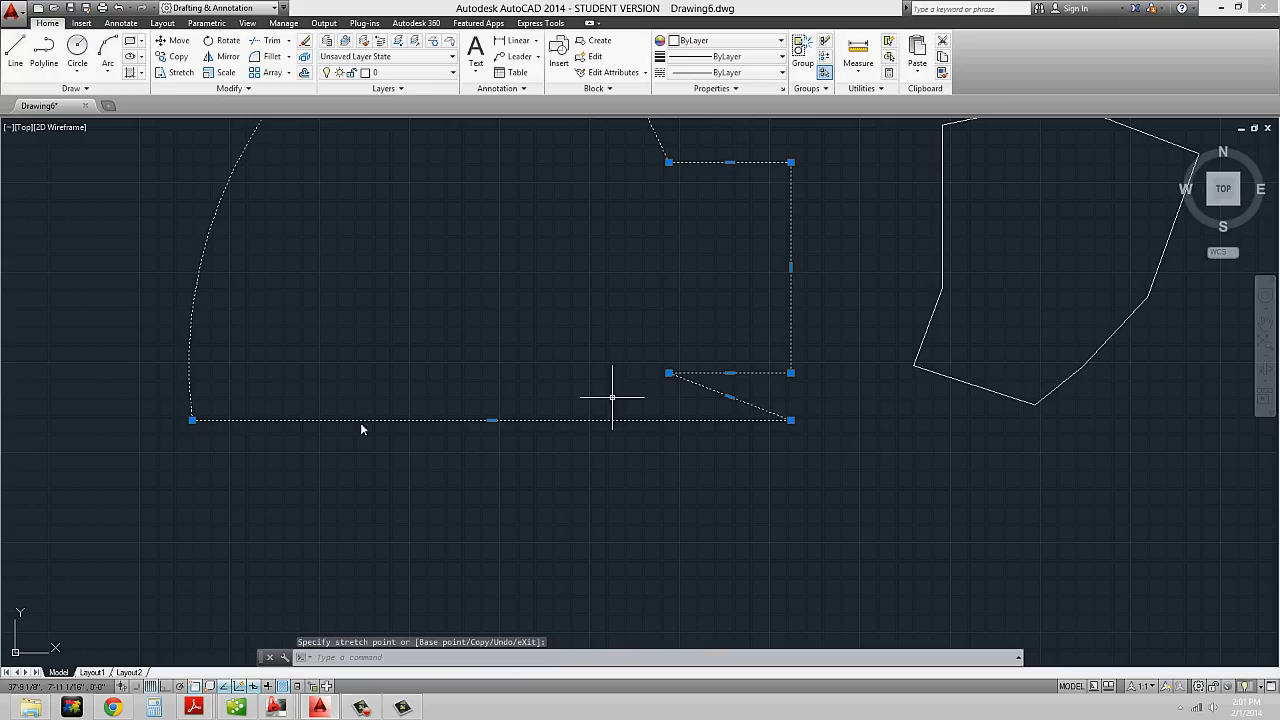